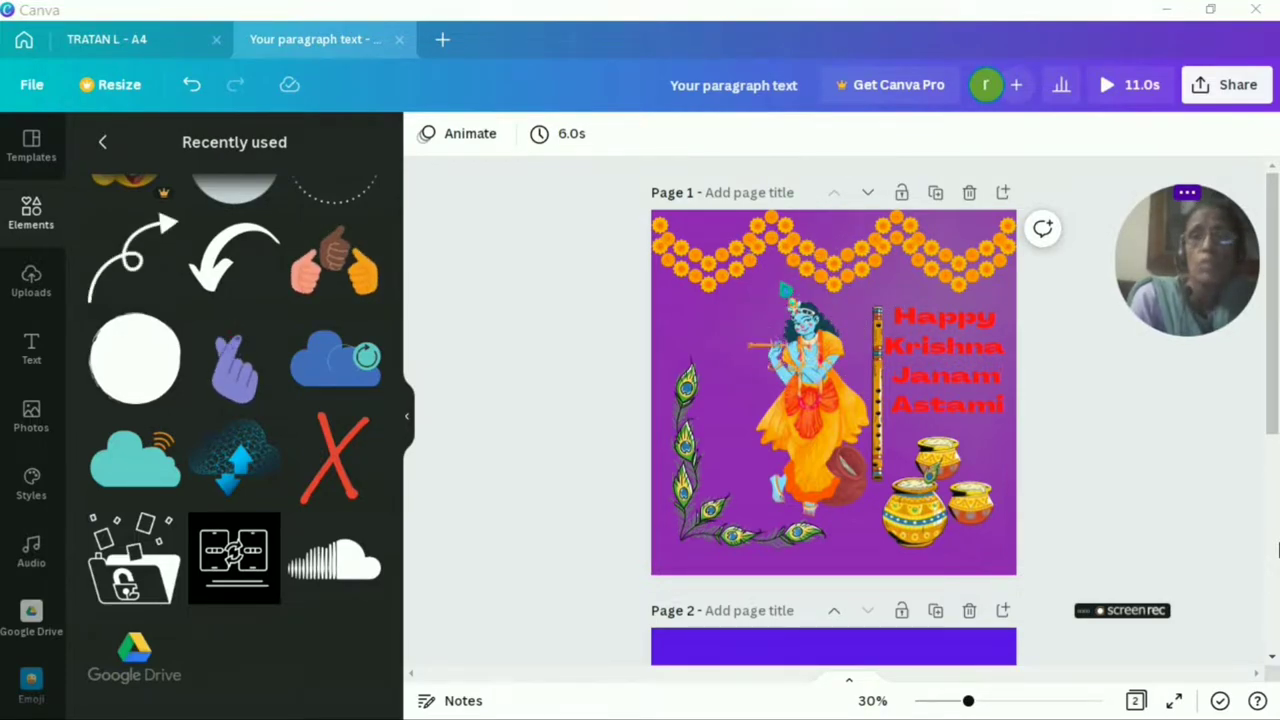
Step: Scroll down past the finished Krishna design to the empty purple Page 2
scroll(1277, 548, "down", 5)
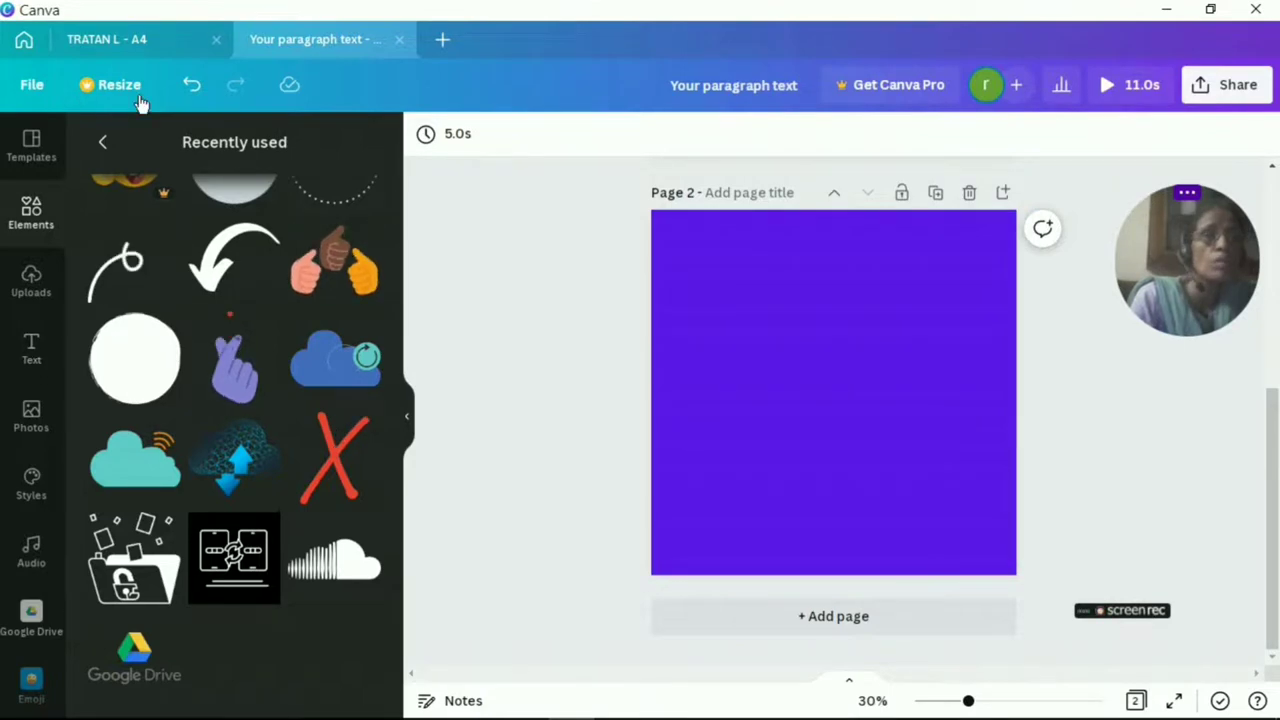
Step: Go back to the Graphics overview, browse Magic recommendations, and select the purple page
left_click(102, 143)
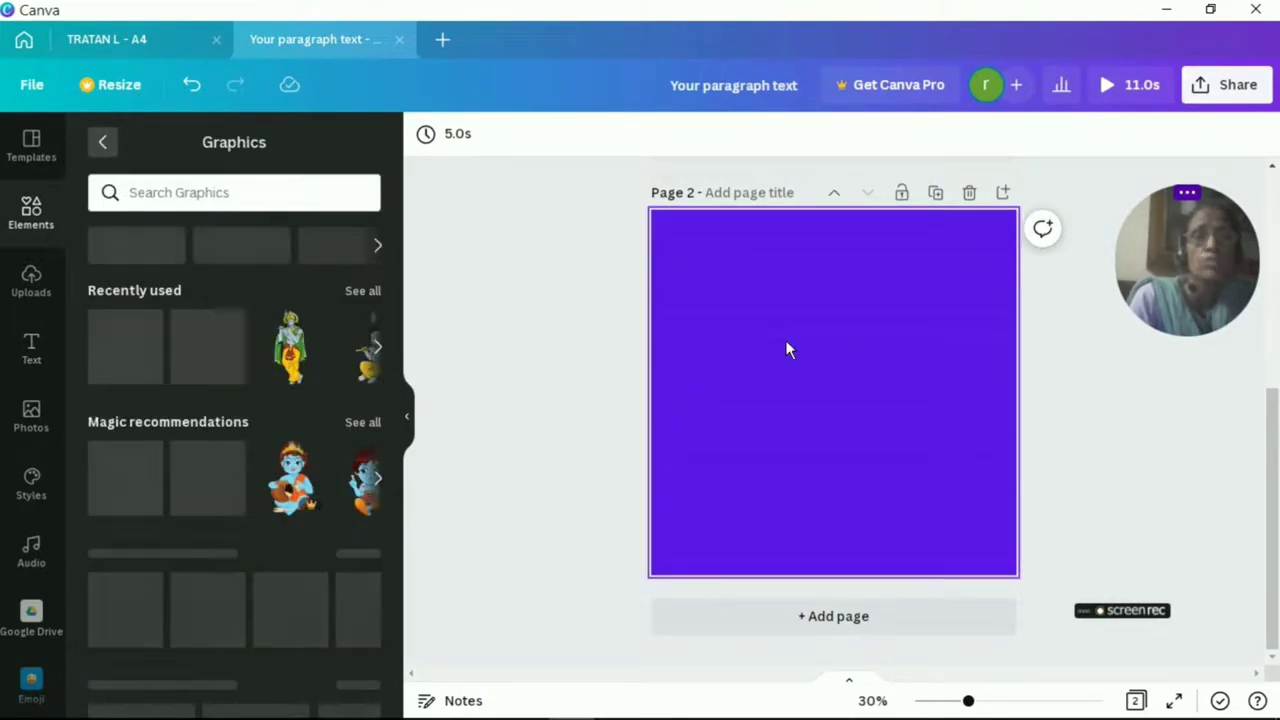
left_click(379, 482)
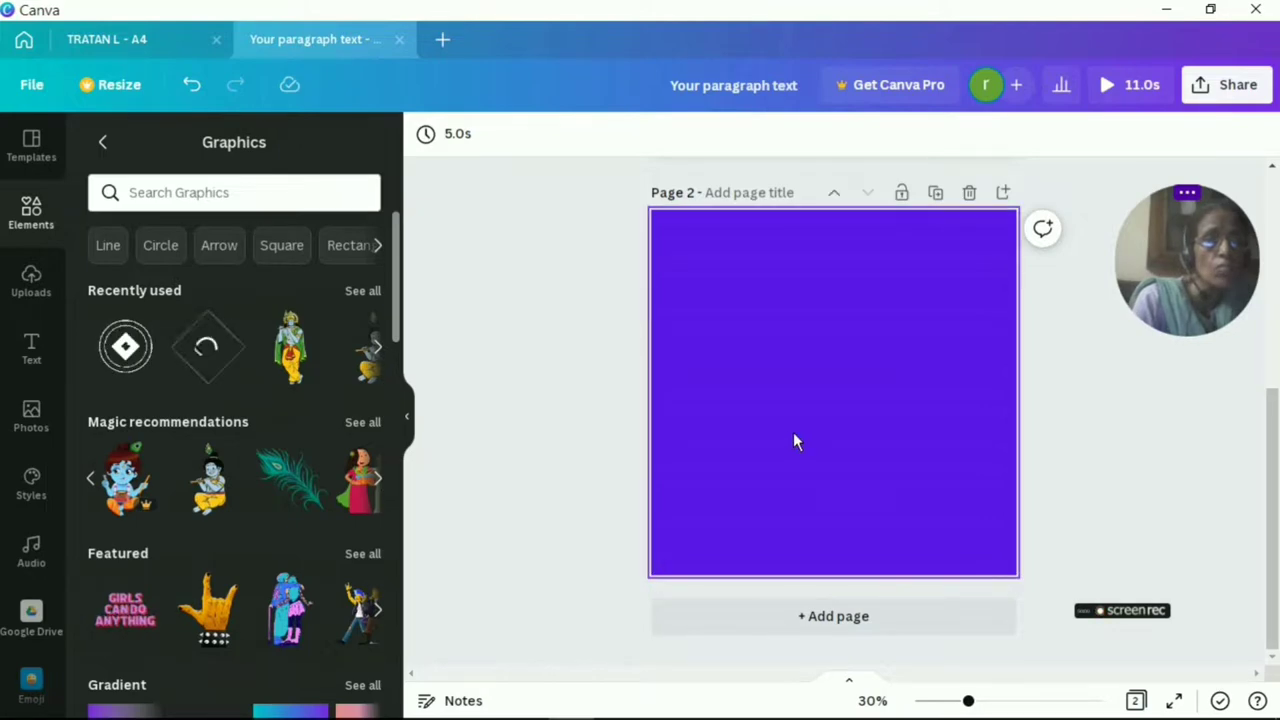
left_click(859, 344)
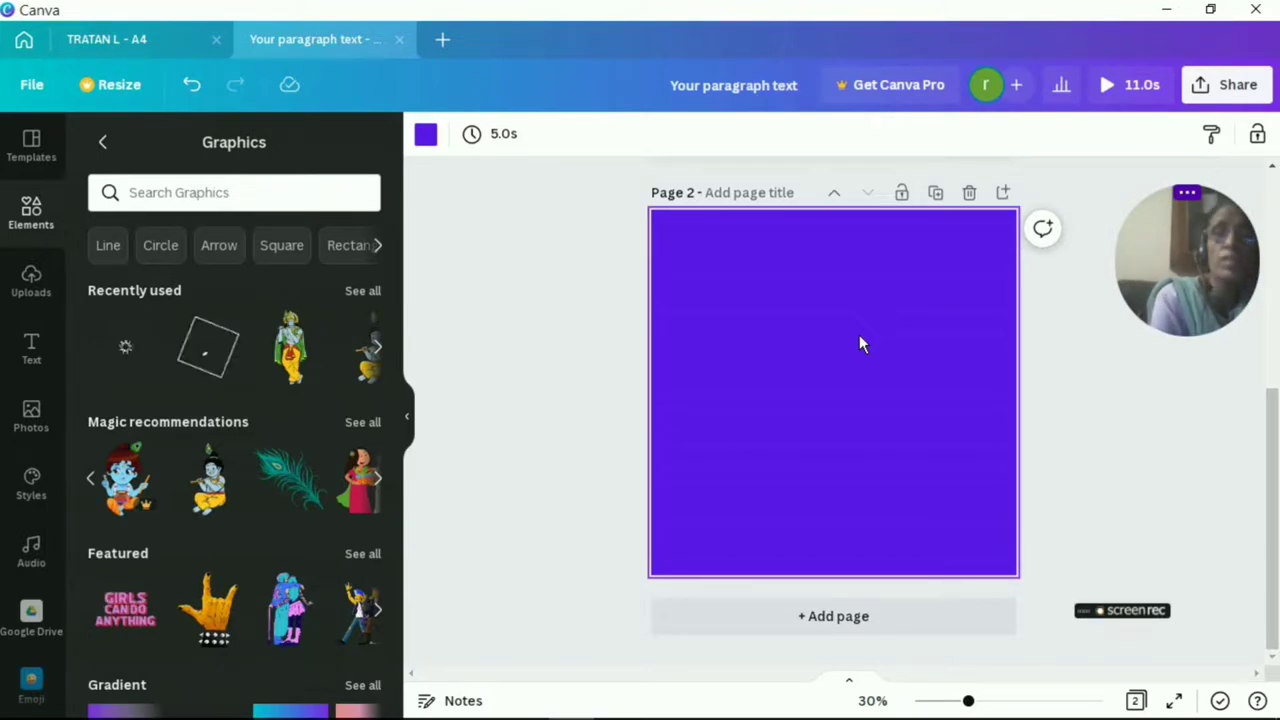
Step: Add white 'happy / krishna / janam ashtami' text on three lines and shrink it
key("t")
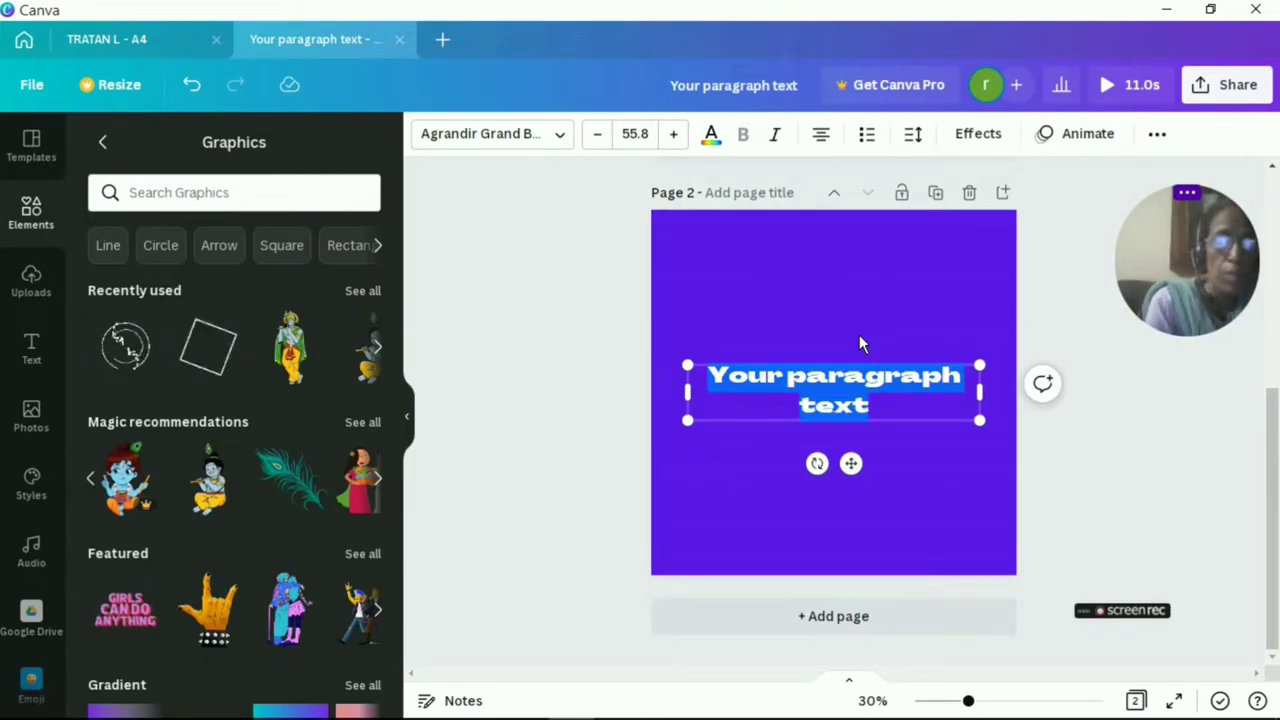
type("happy")
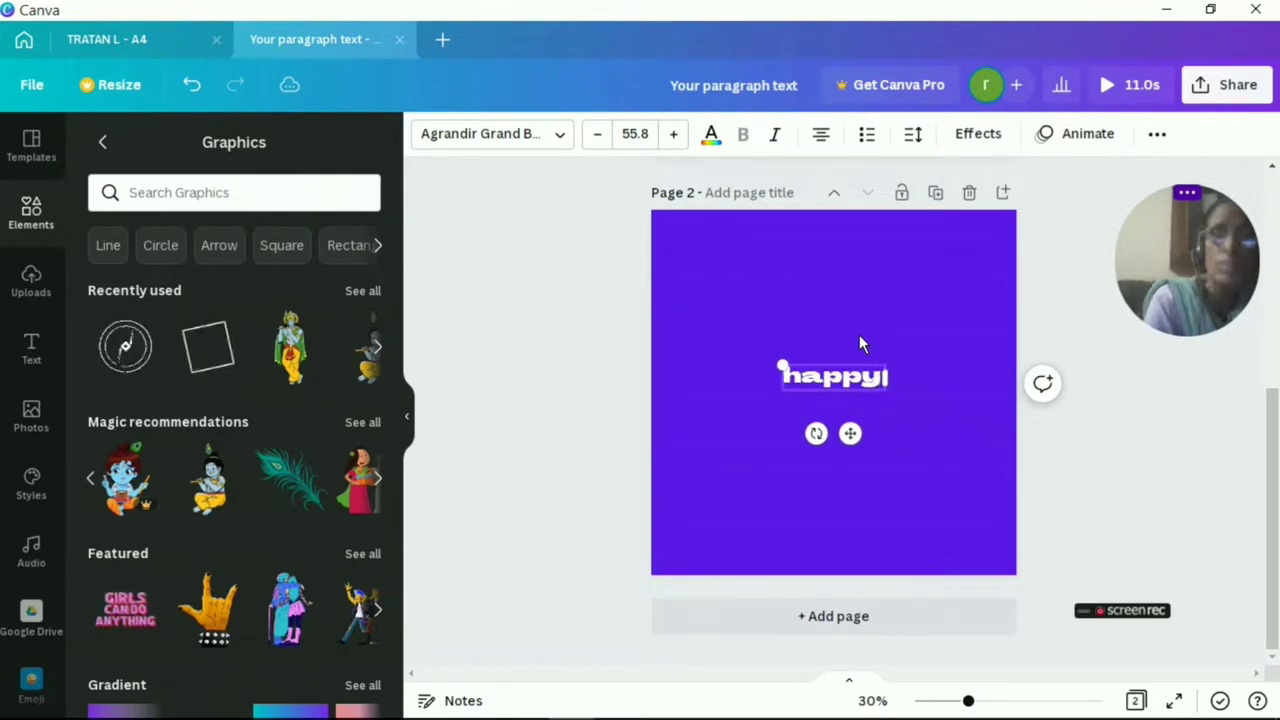
type("! ja")
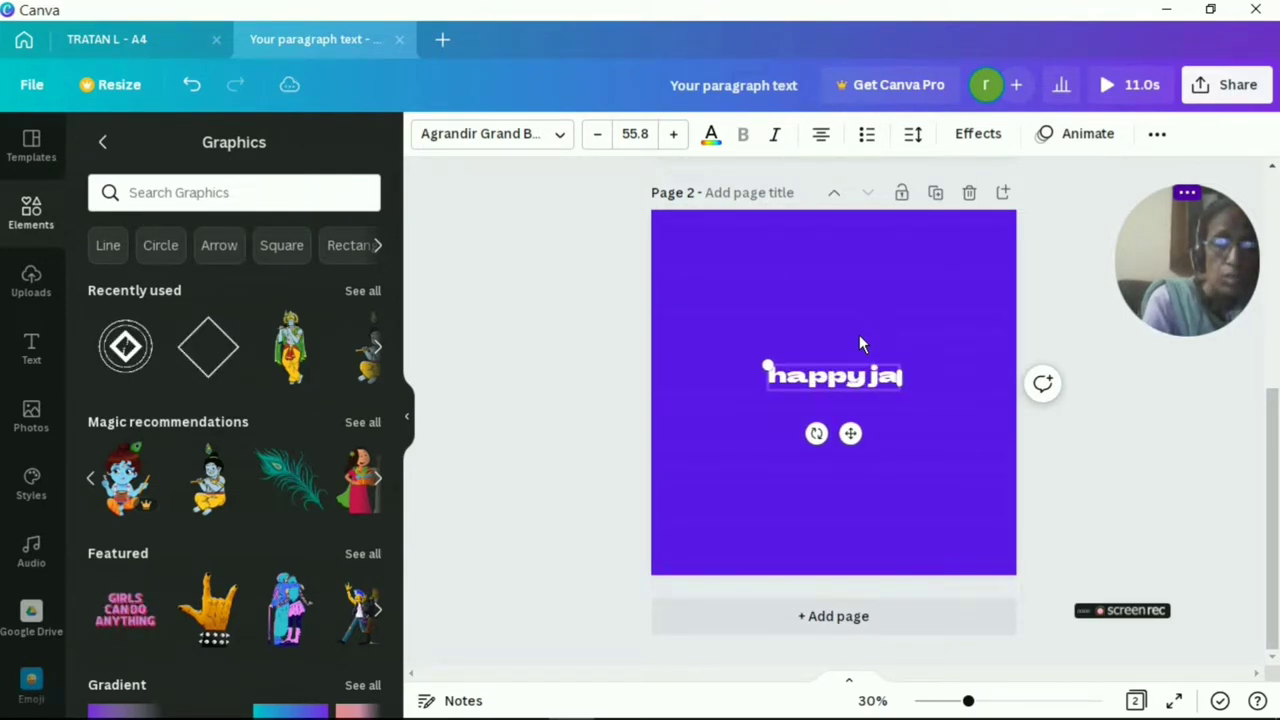
type("nam as")
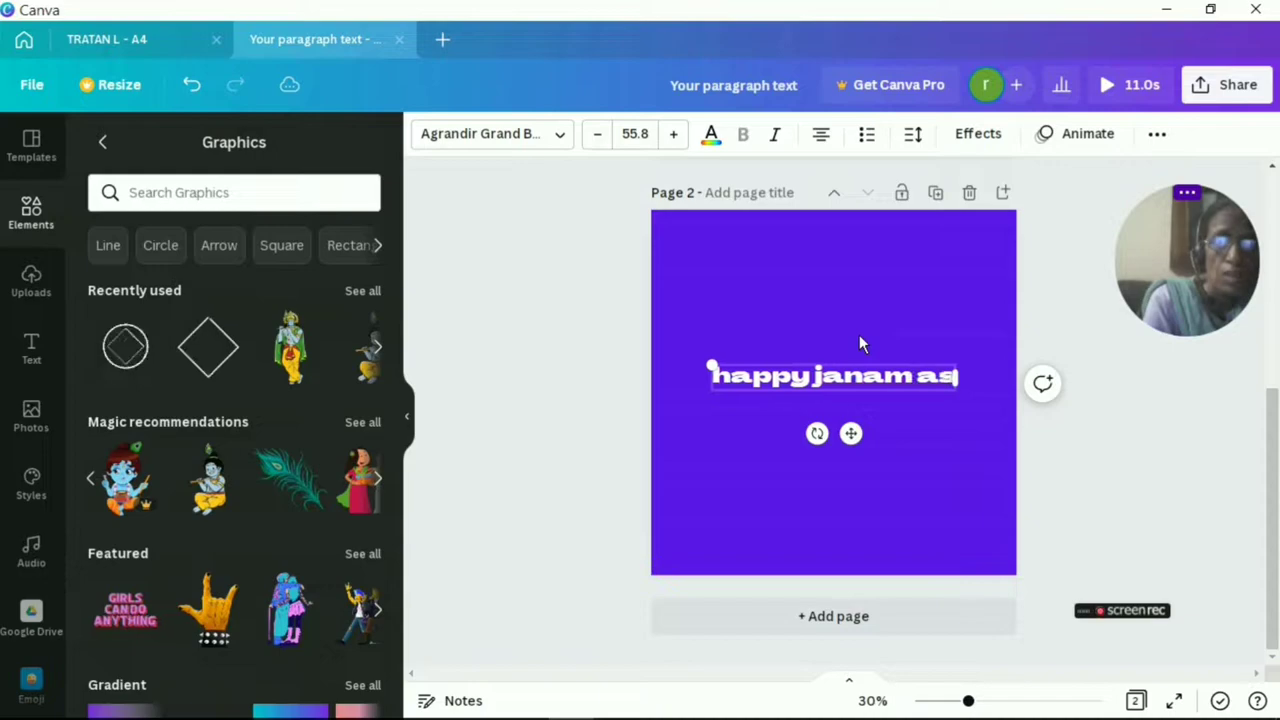
type("ht")
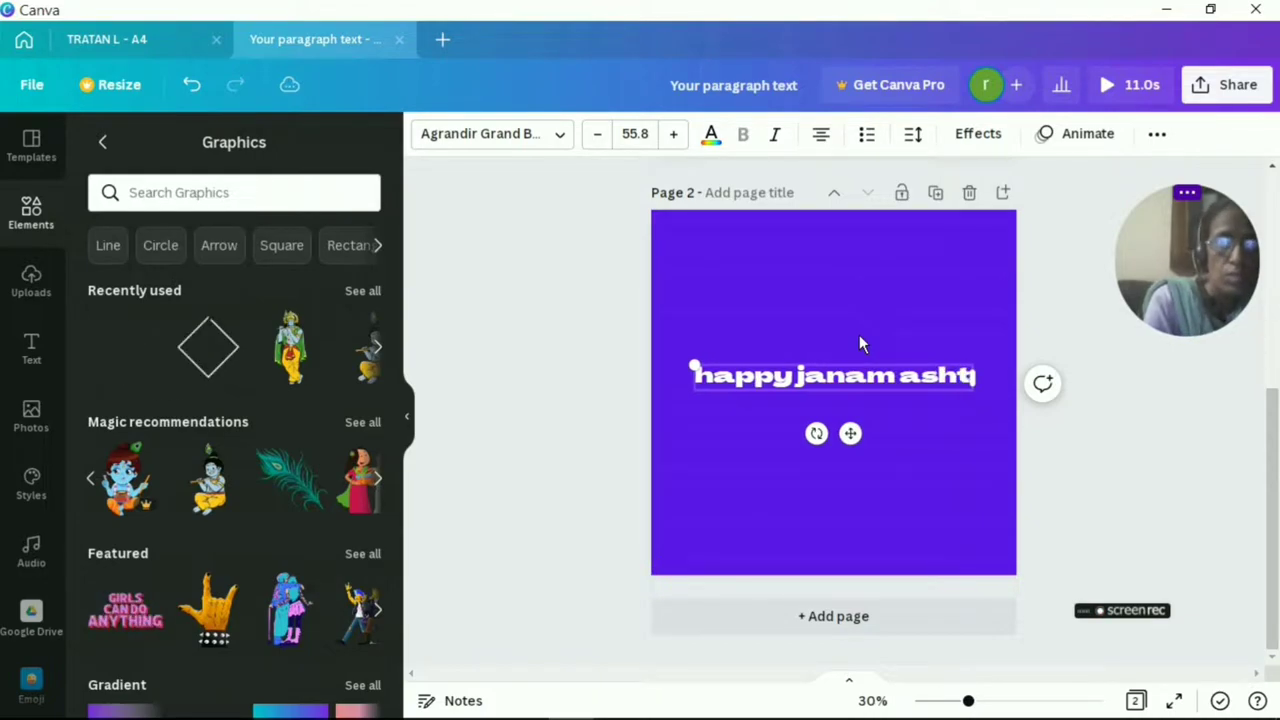
type("ami")
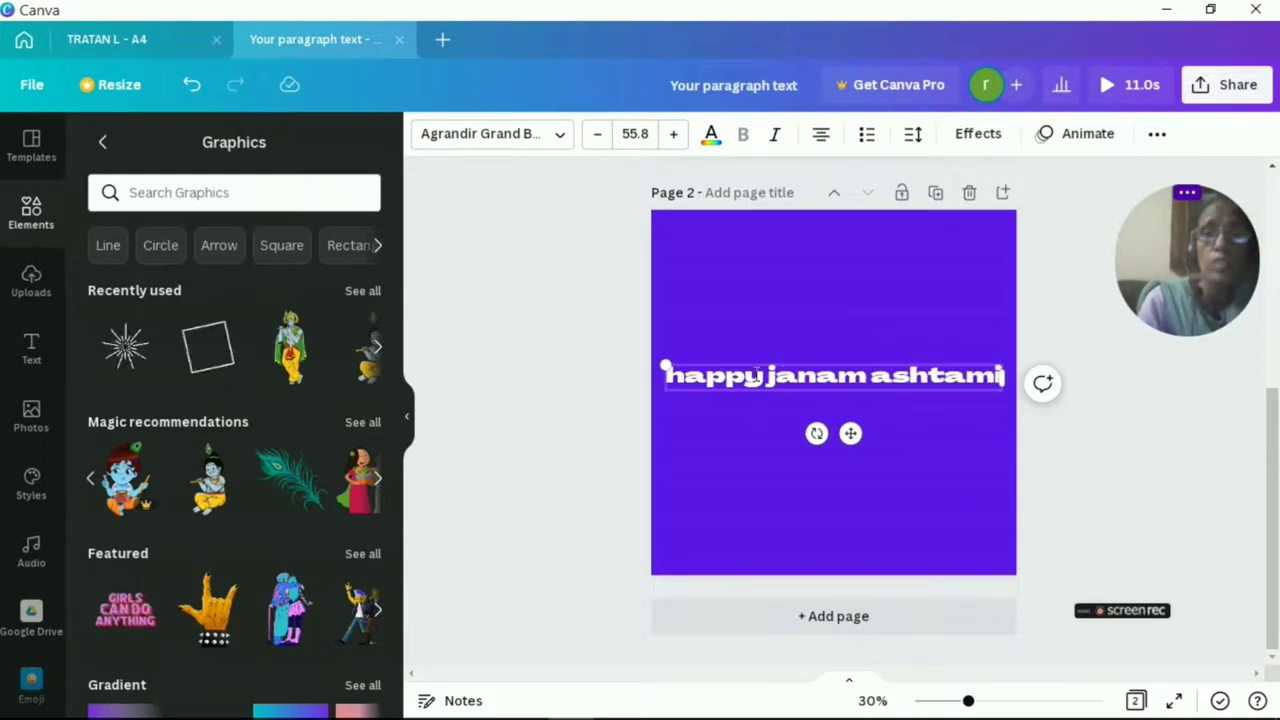
key("Escape")
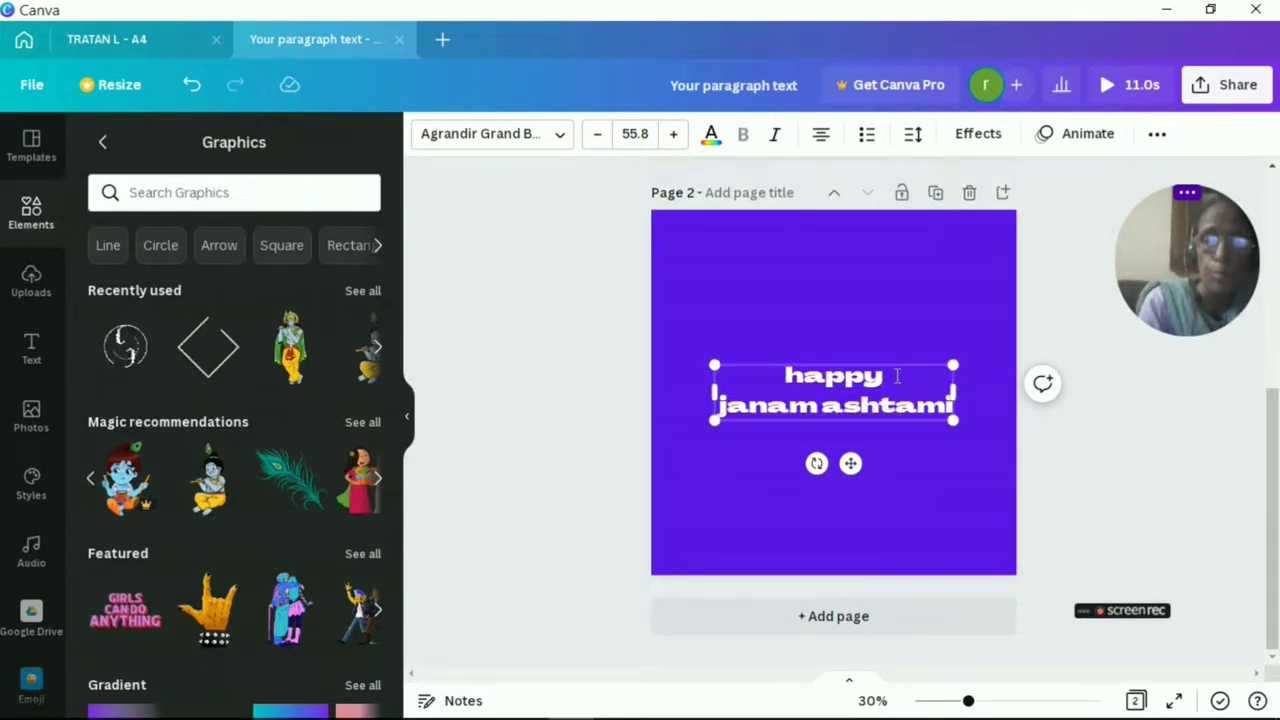
left_click(897, 376)
key("Return")
type("kri")
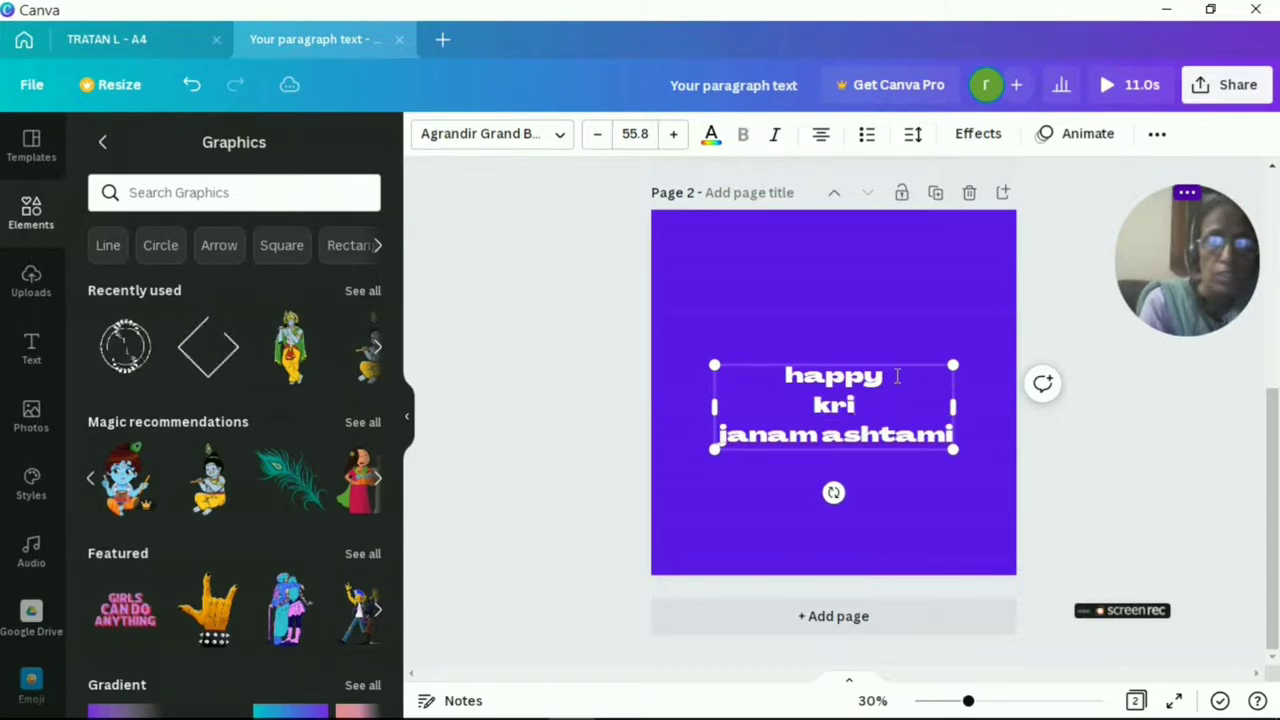
type("shna")
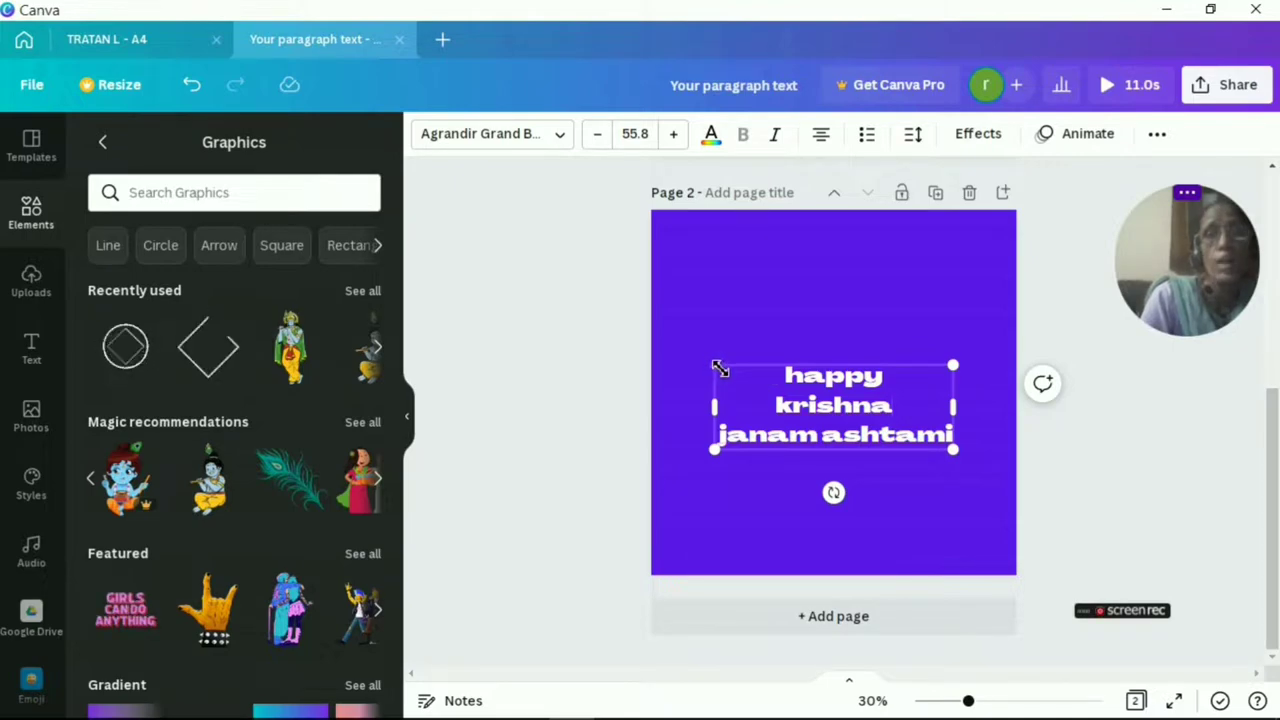
left_click_drag(718, 368, 834, 381)
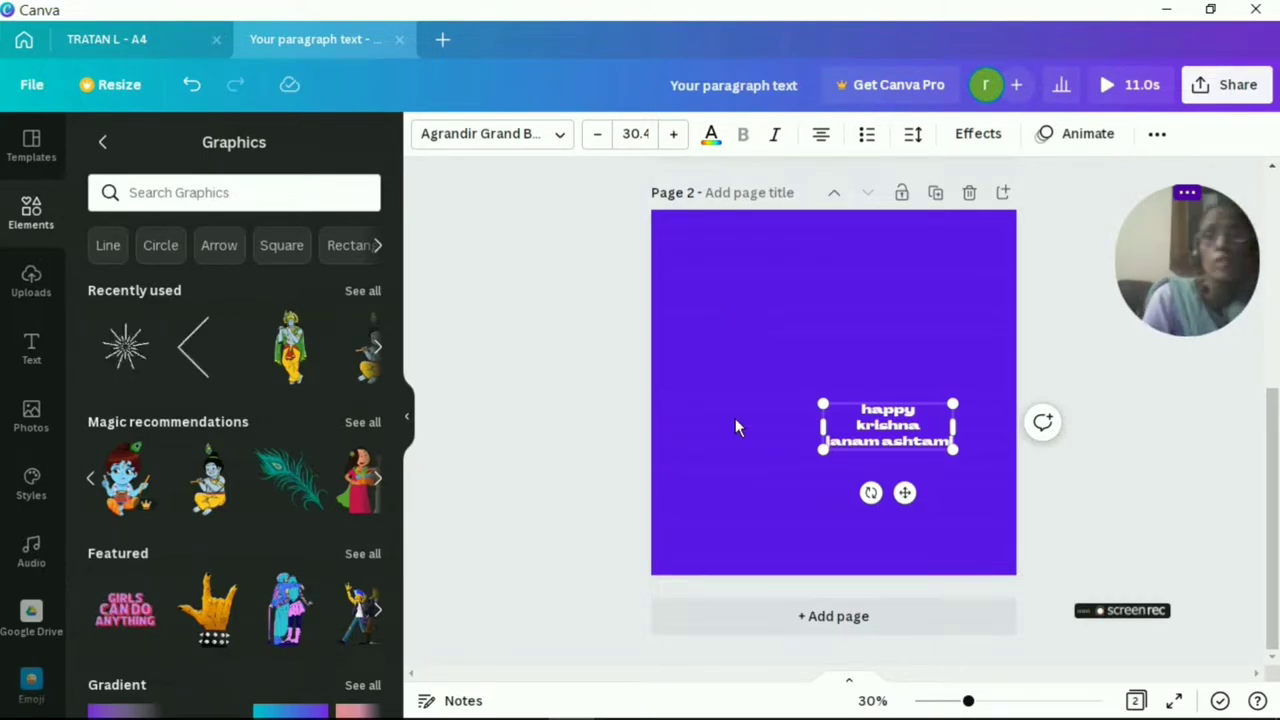
Step: Add a white line under the greeting, trimmed to match the text width
left_click(733, 449)
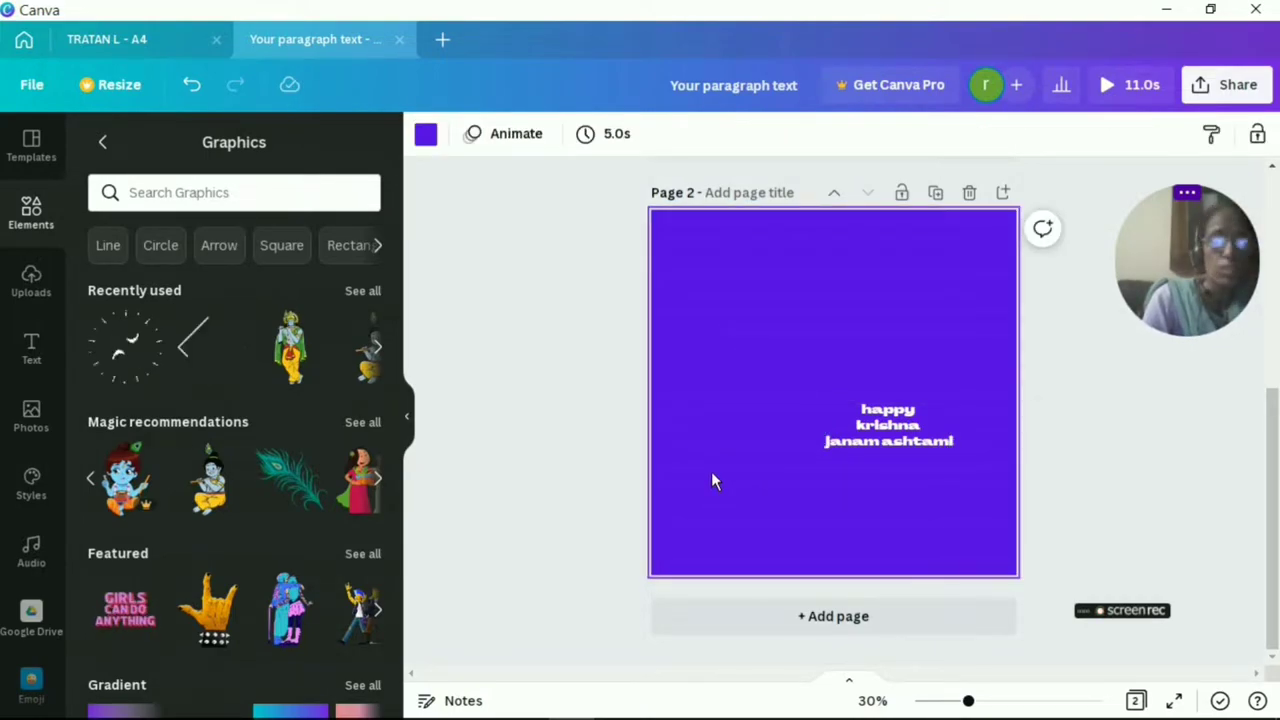
key("l")
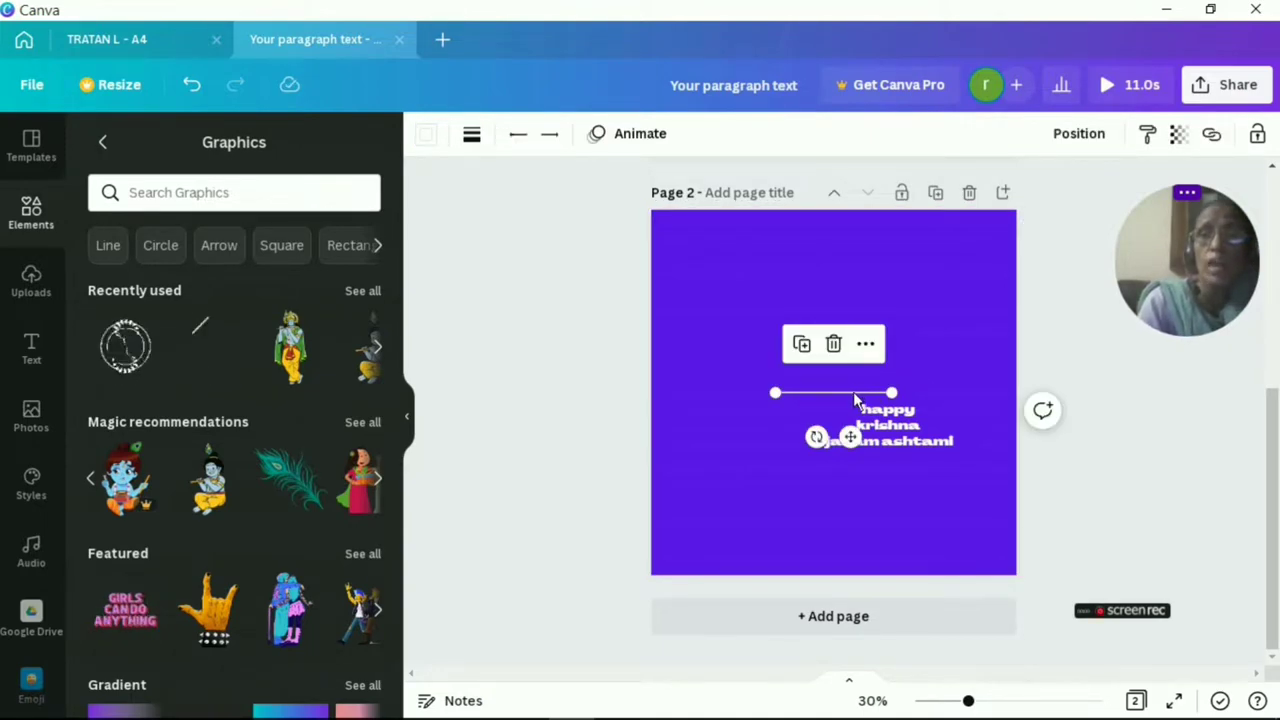
left_click_drag(858, 405, 903, 475)
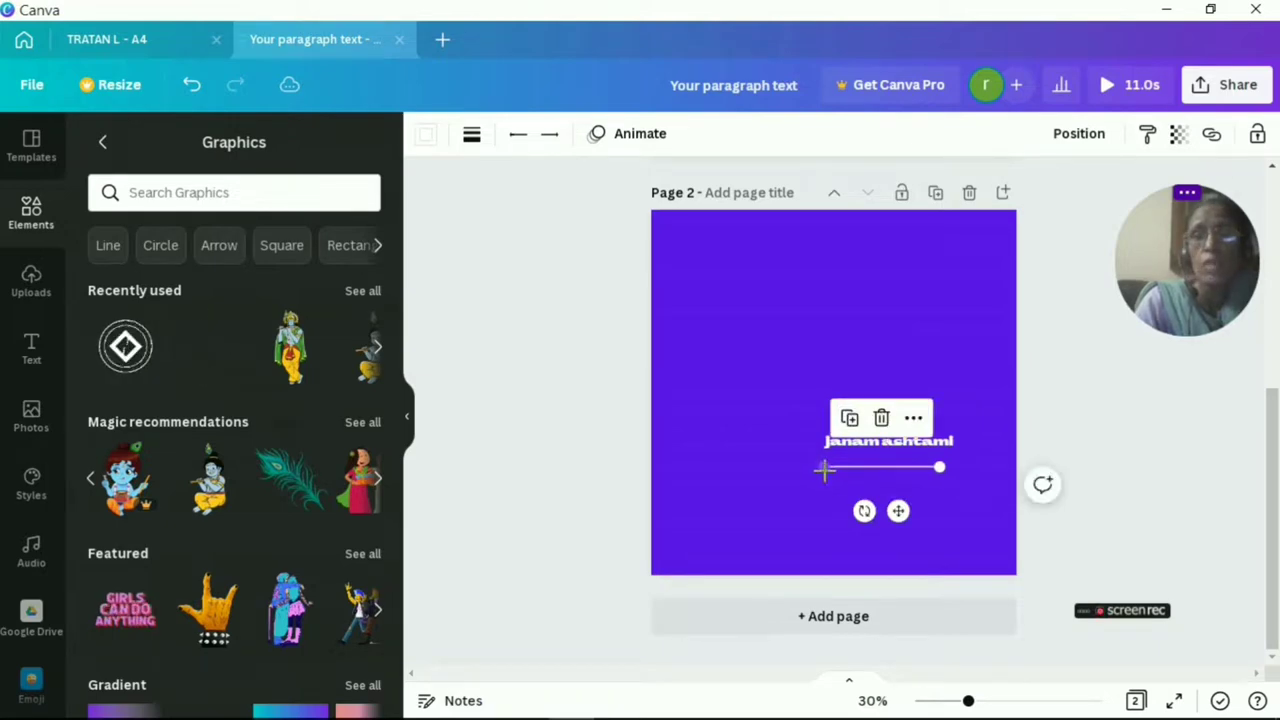
left_click_drag(822, 467, 741, 470)
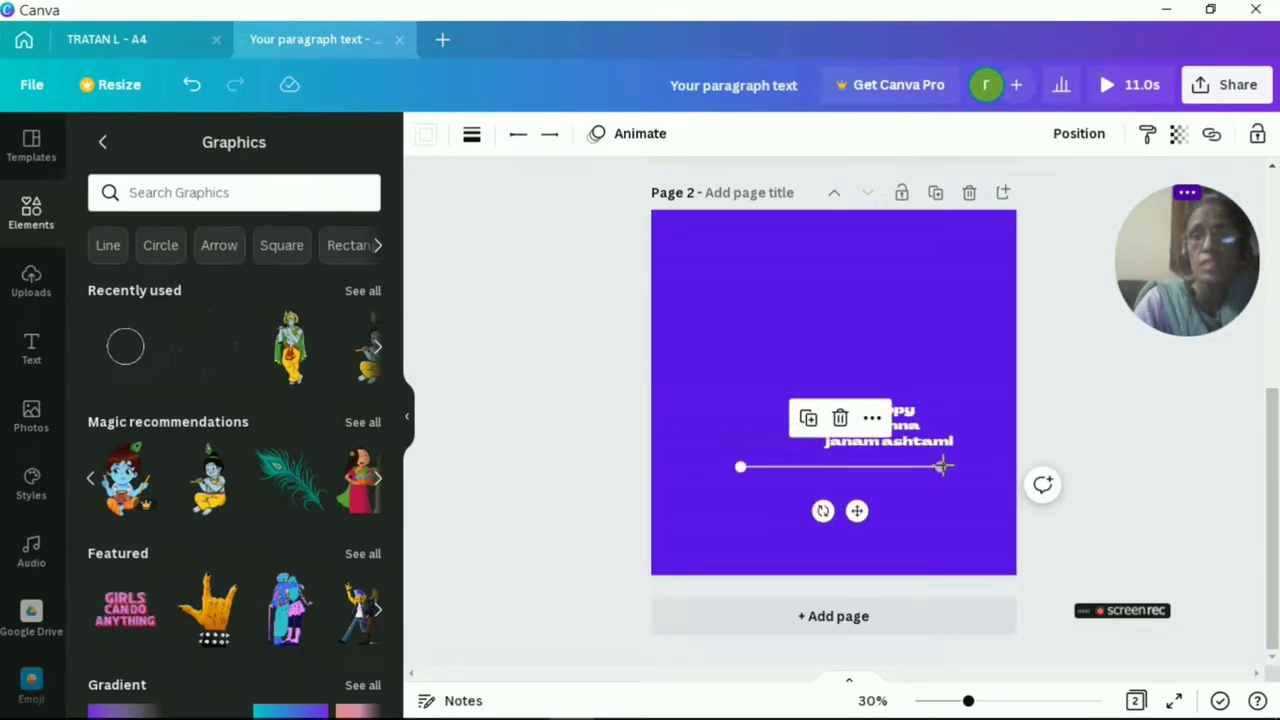
left_click_drag(941, 465, 979, 466)
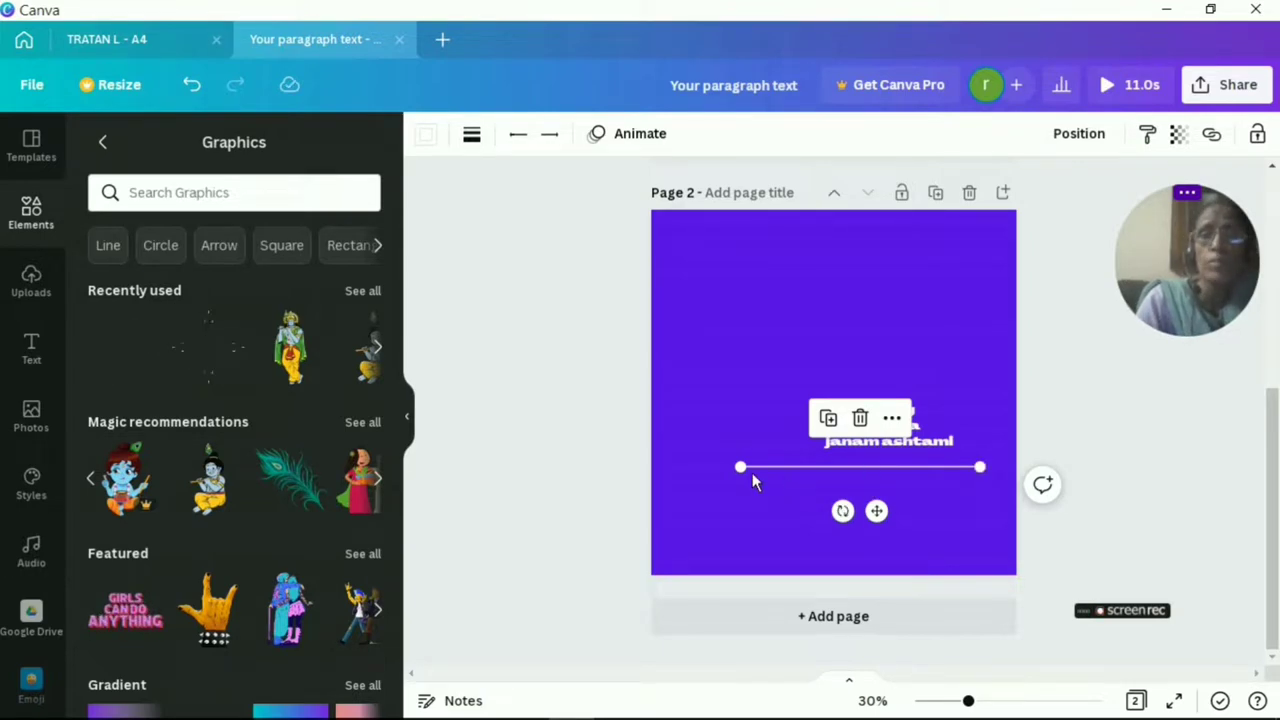
left_click_drag(754, 466, 816, 467)
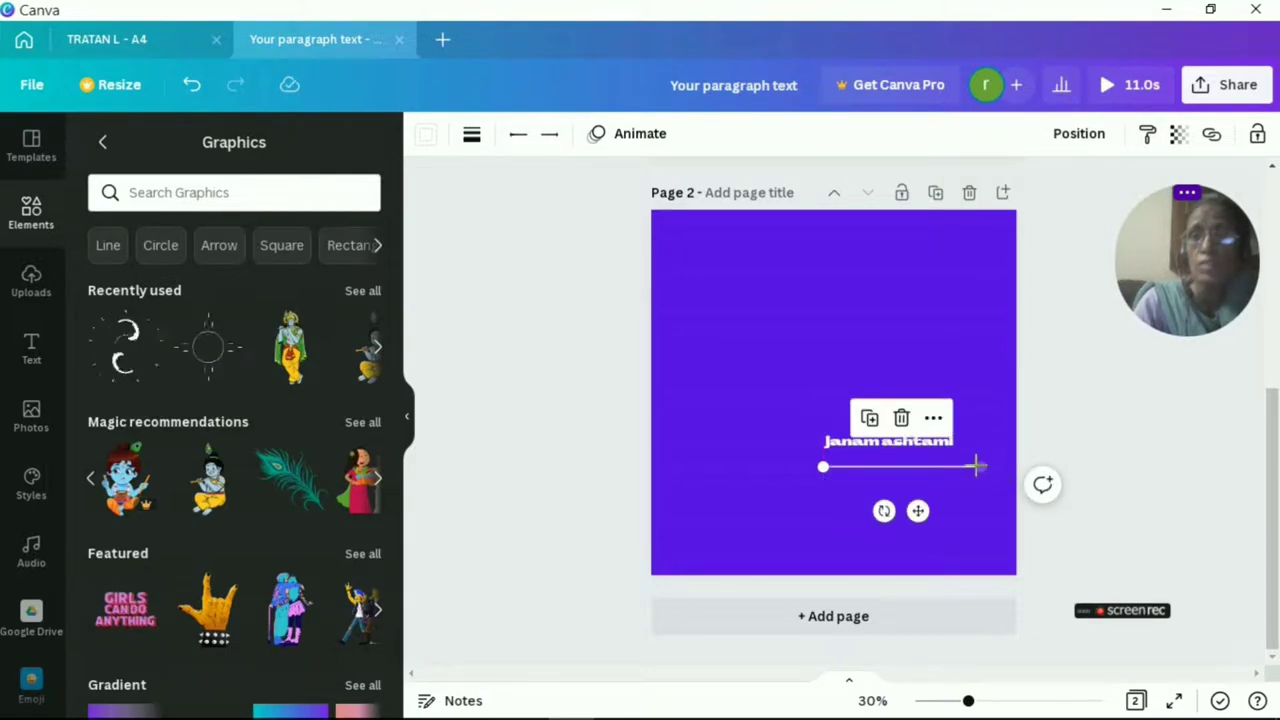
left_click_drag(979, 466, 952, 465)
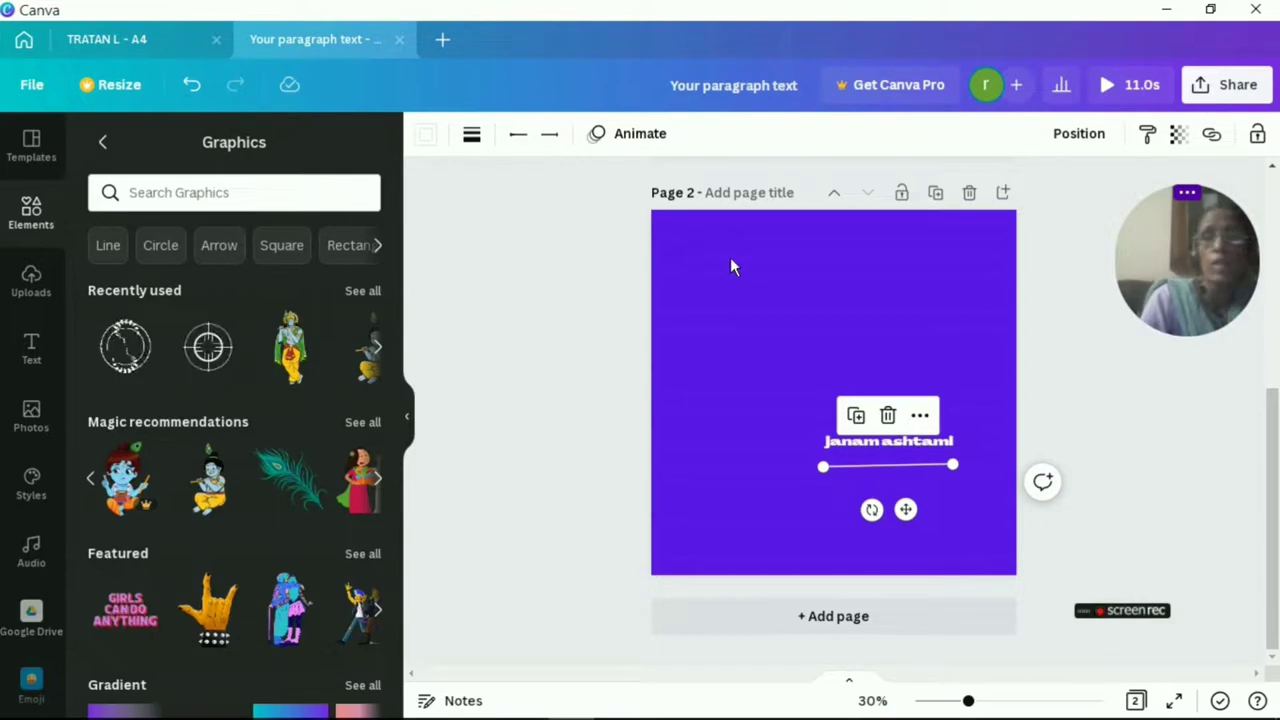
left_click(737, 290)
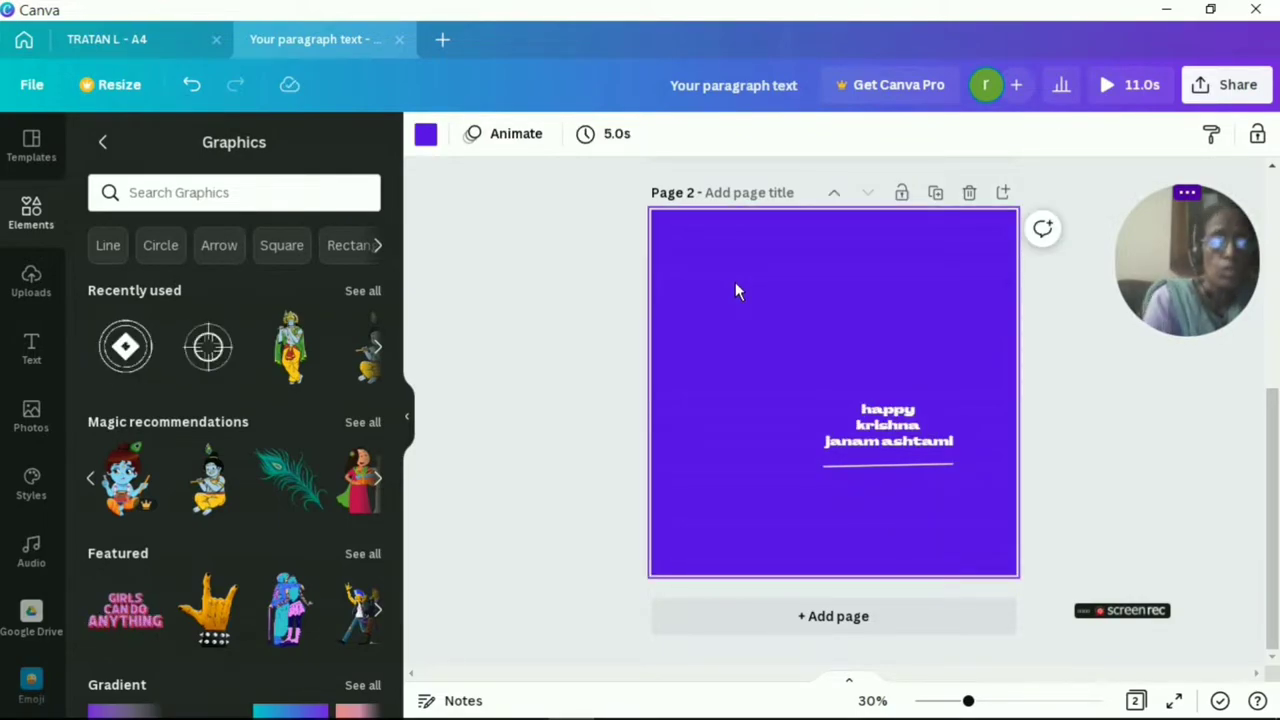
Step: Add a red circle at the upper left, shrunk to about 200 by 200
key("c")
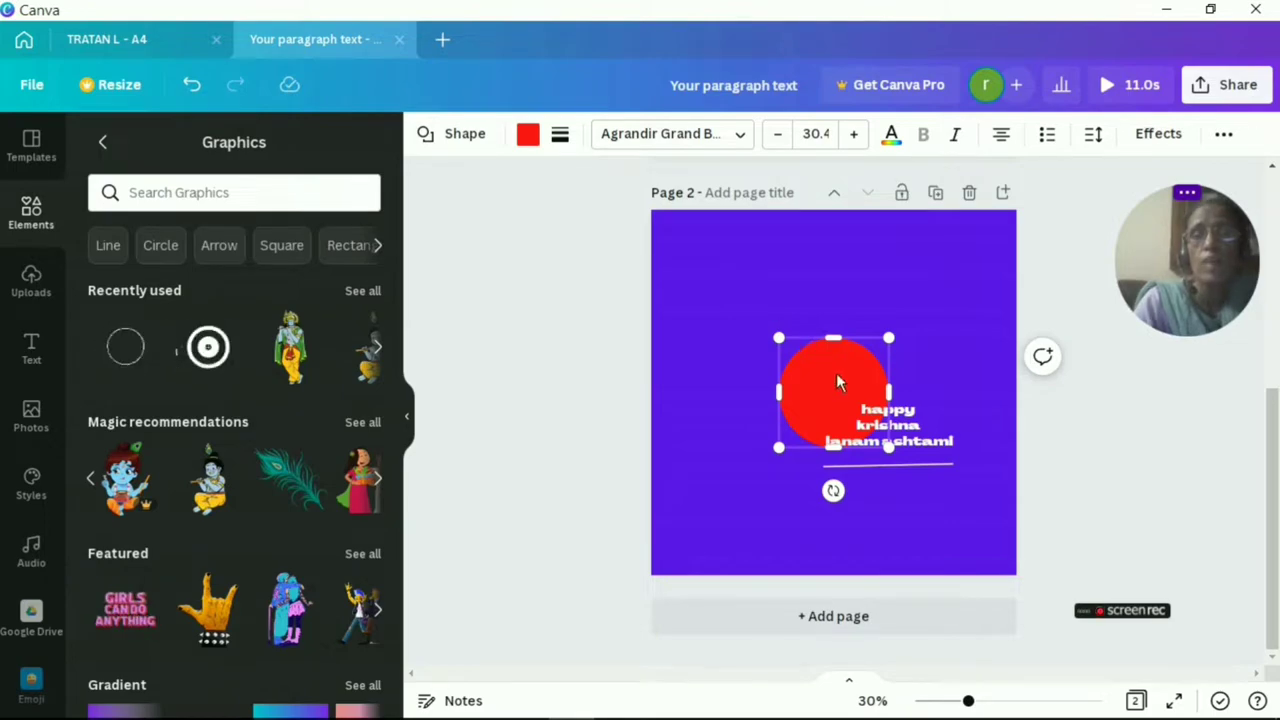
left_click_drag(838, 382, 789, 300)
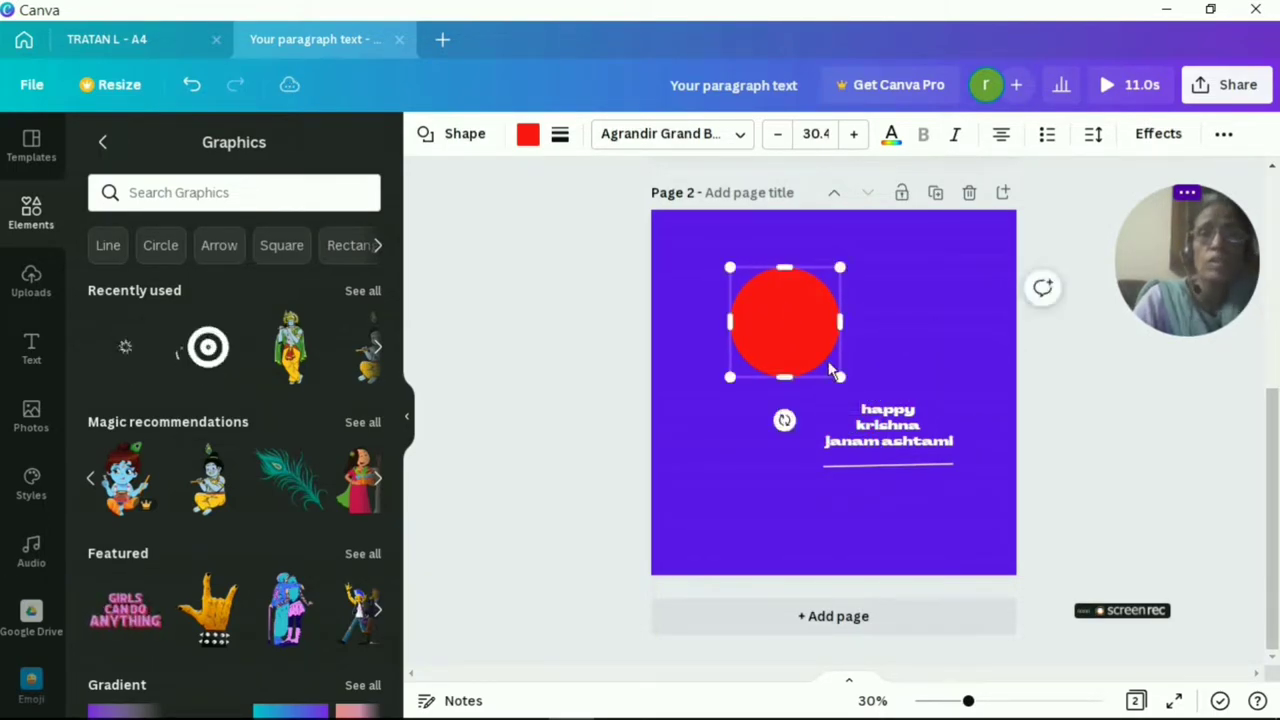
left_click_drag(835, 373, 789, 326)
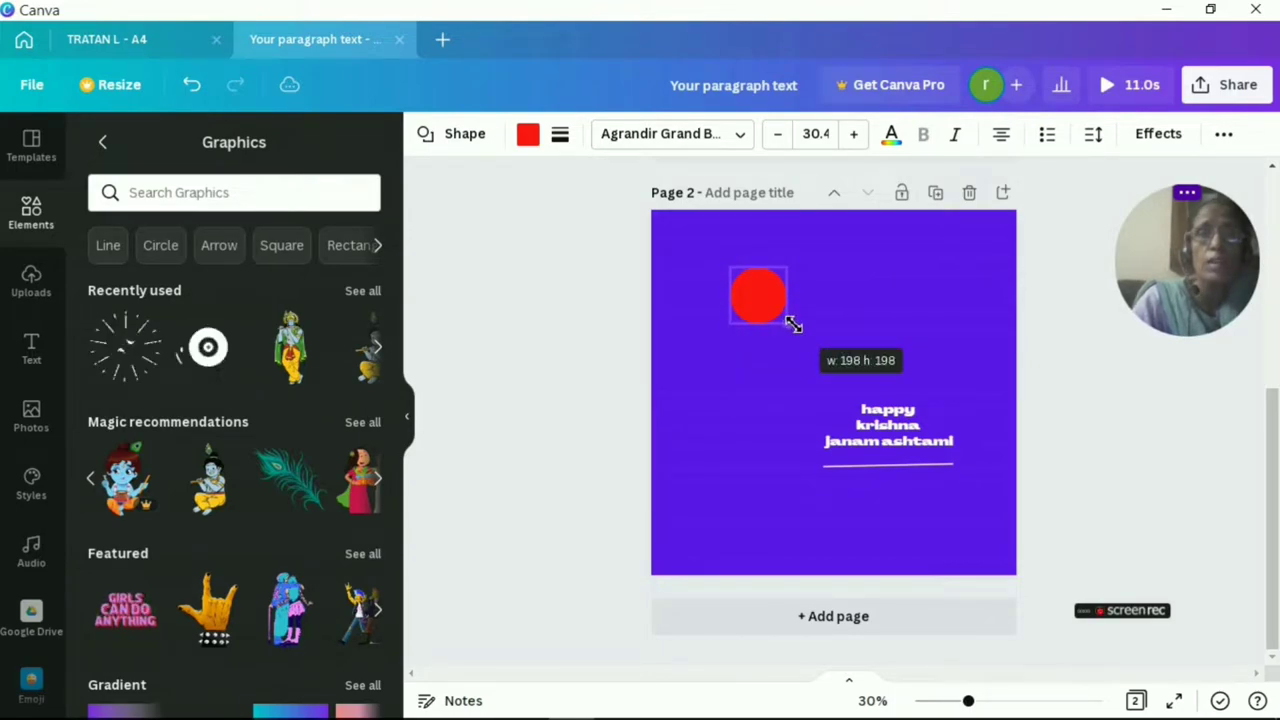
Step: Add the crosshair circle sticker and resize it toward the lower right
left_click(199, 357)
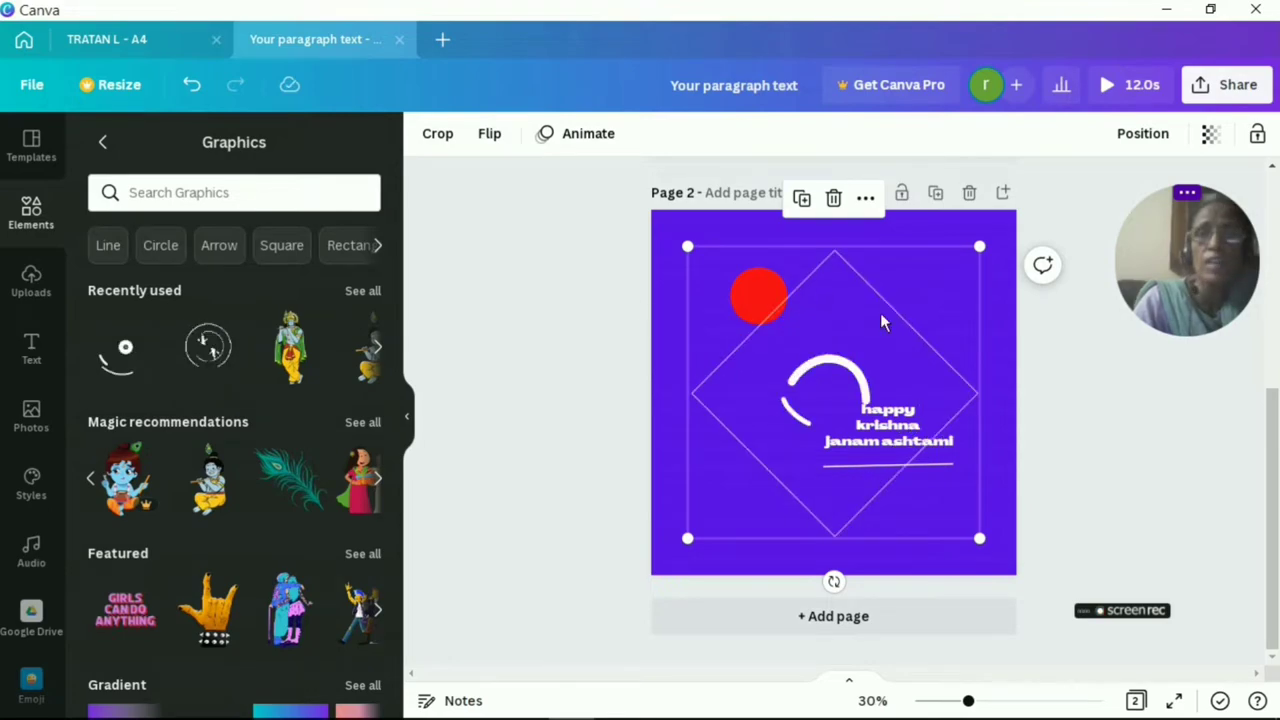
mouse_move(687, 246)
left_mouse_down()
mouse_move(817, 337)
mouse_move(844, 404)
left_mouse_up()
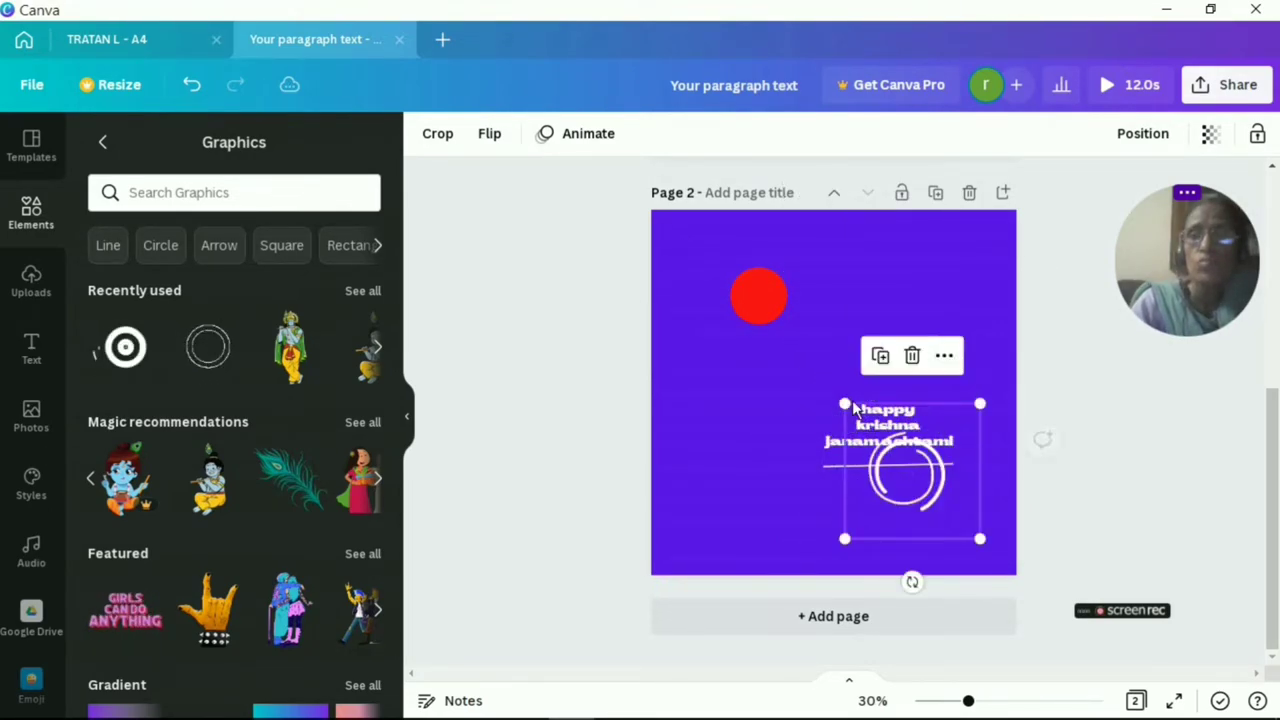
right_click(763, 299)
left_click(702, 385)
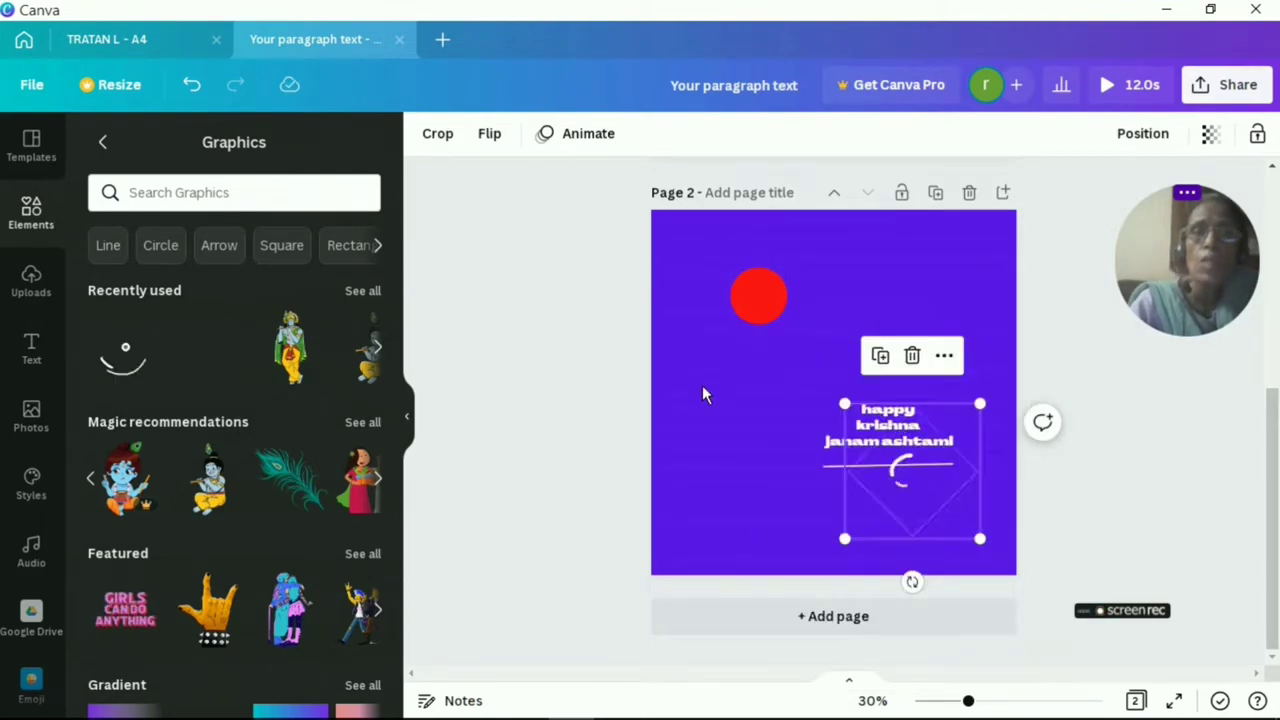
left_click(907, 478)
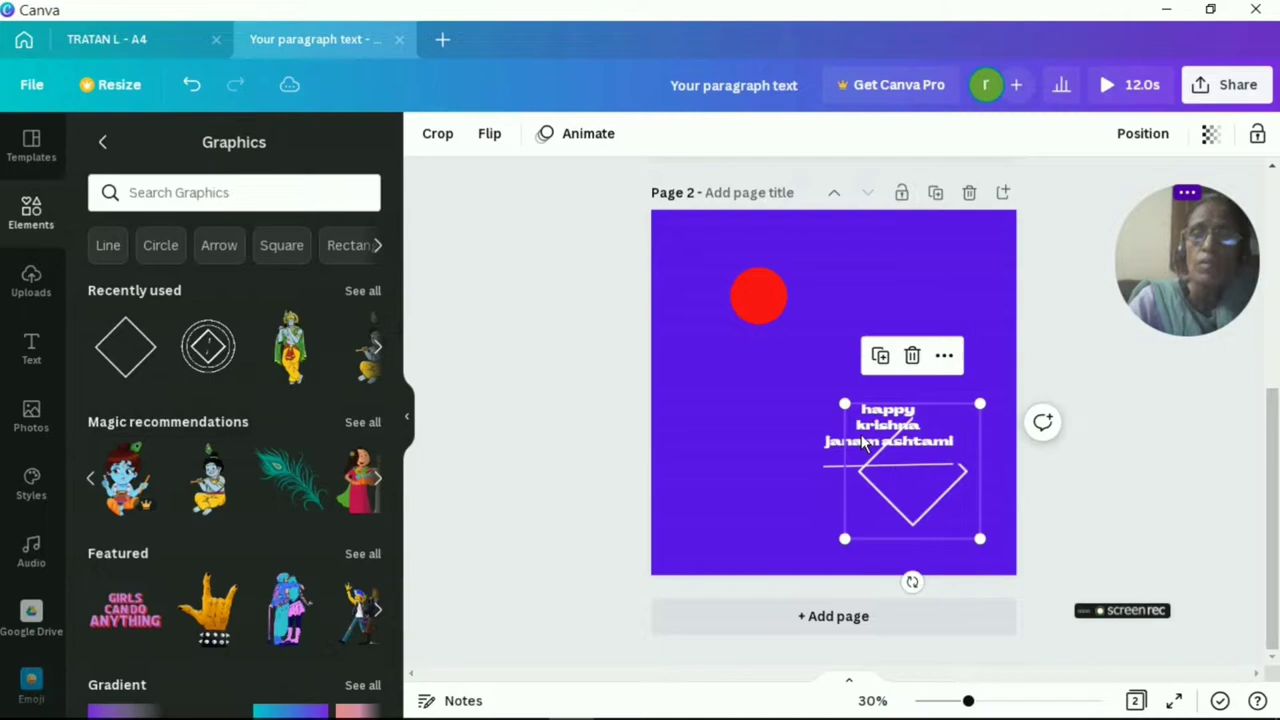
right_click(748, 277)
left_click(832, 268)
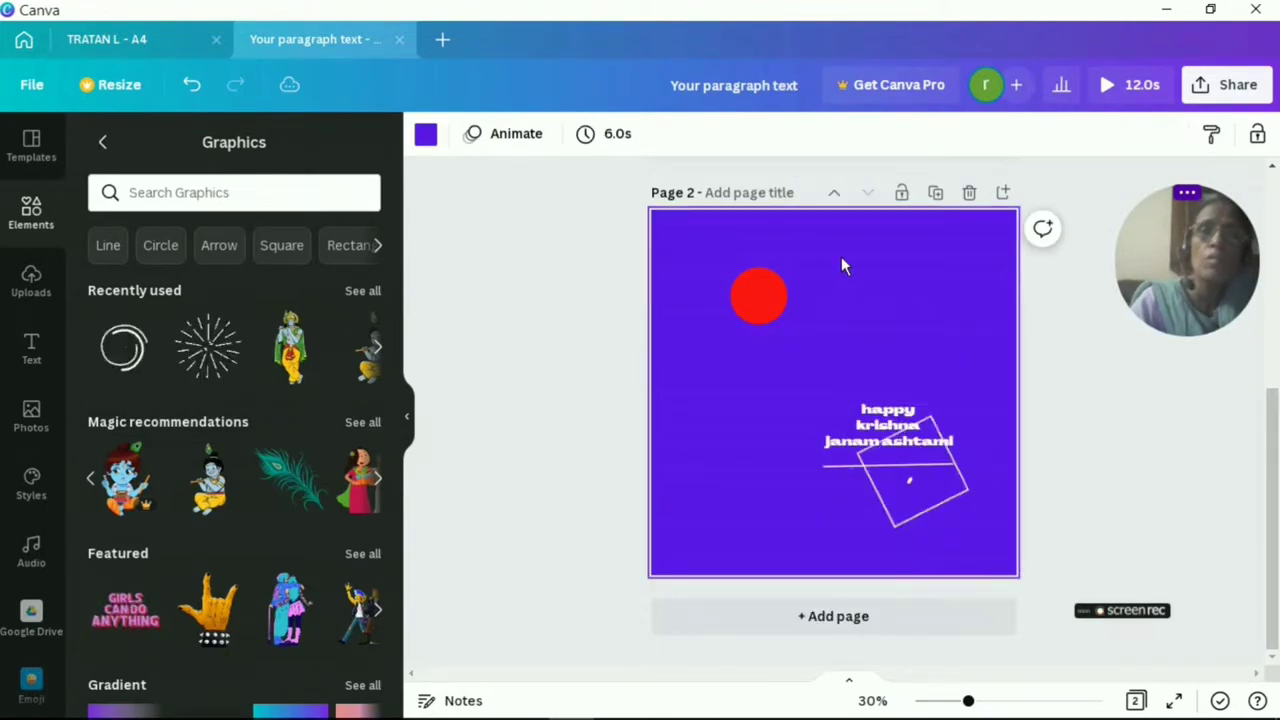
Step: Move the outlined diamond sticker onto the red circle and shrink it to frame it
left_click(923, 483)
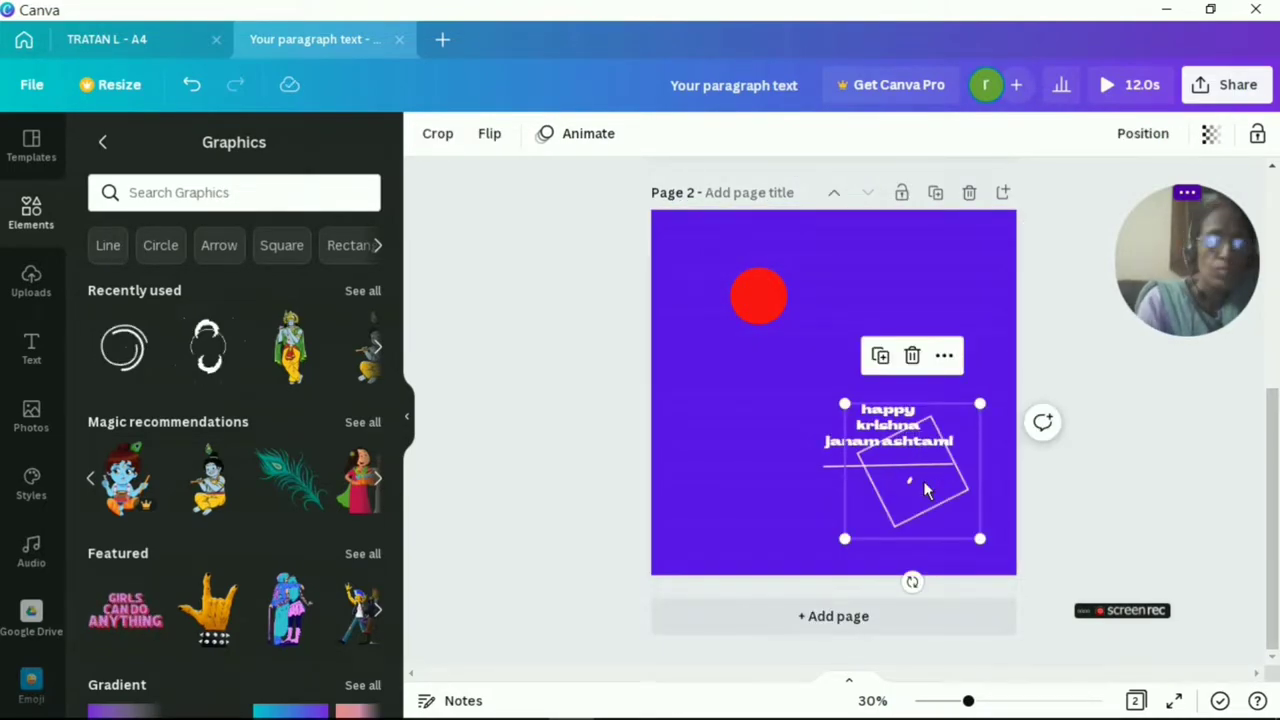
key("Delete")
left_click(759, 315)
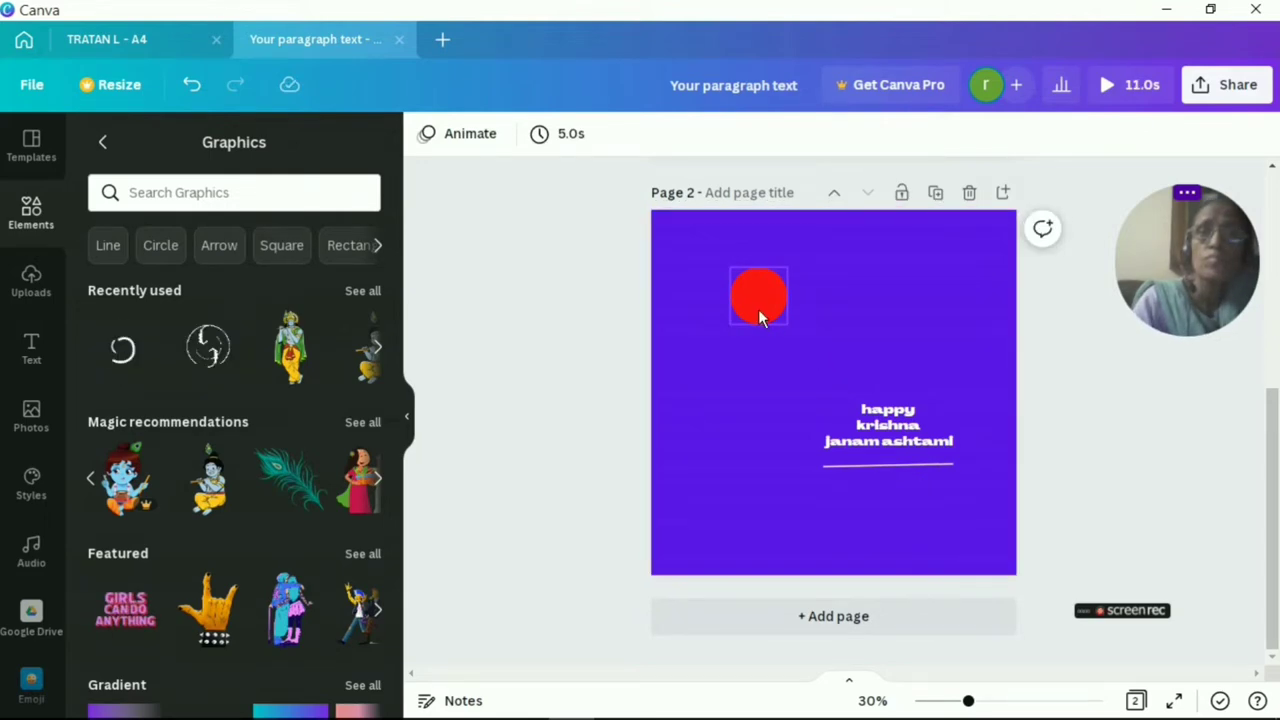
key("ctrl+z")
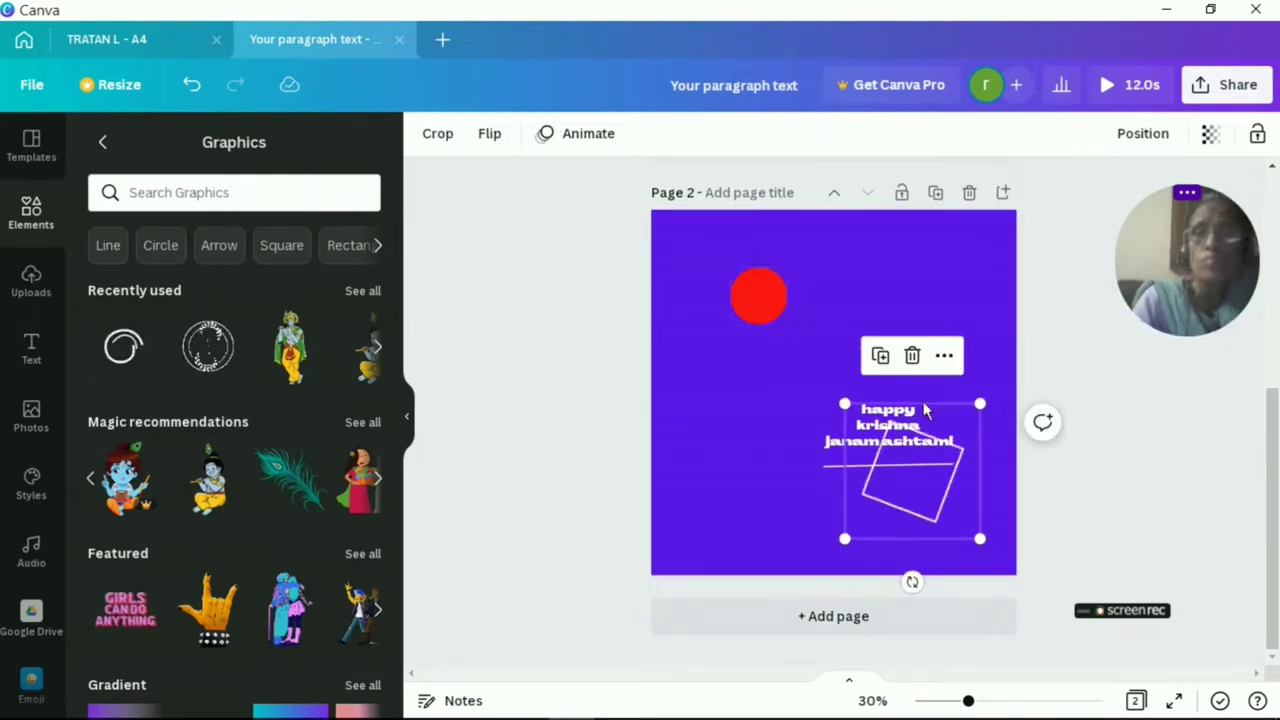
left_click(955, 405)
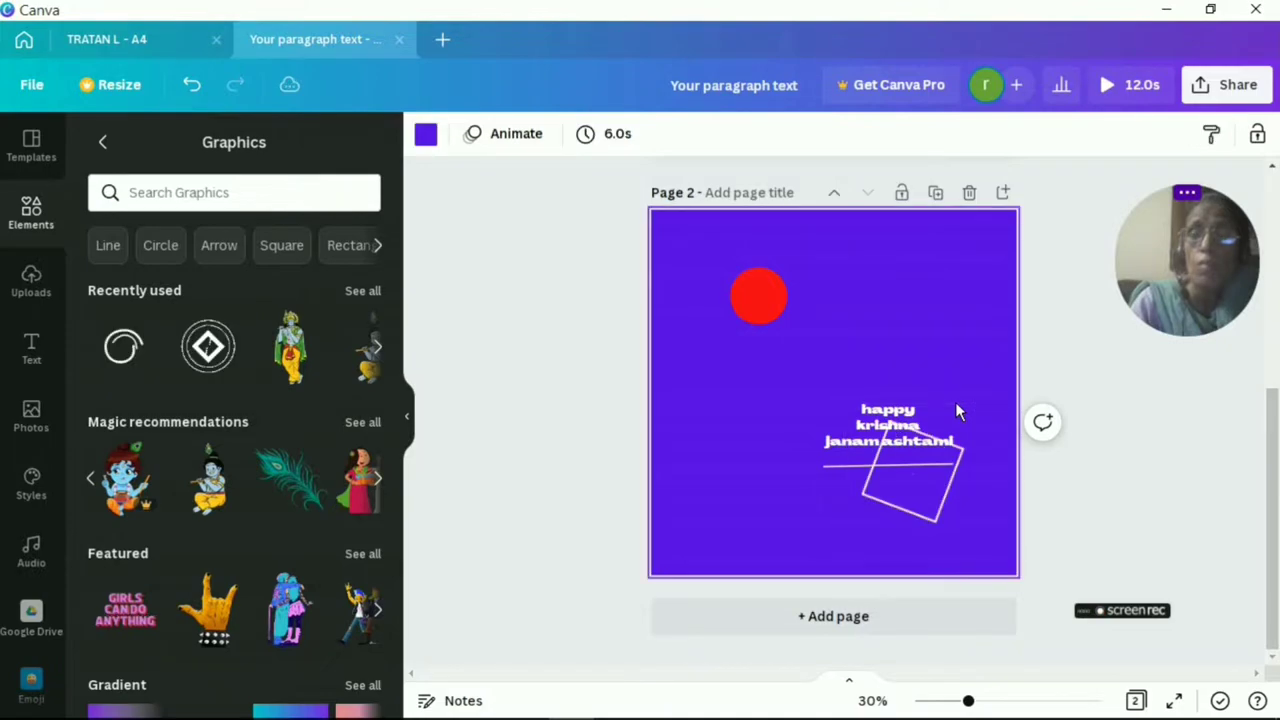
left_click(934, 499)
mouse_move(931, 498)
left_mouse_down()
mouse_move(746, 289)
mouse_move(784, 328)
left_mouse_up()
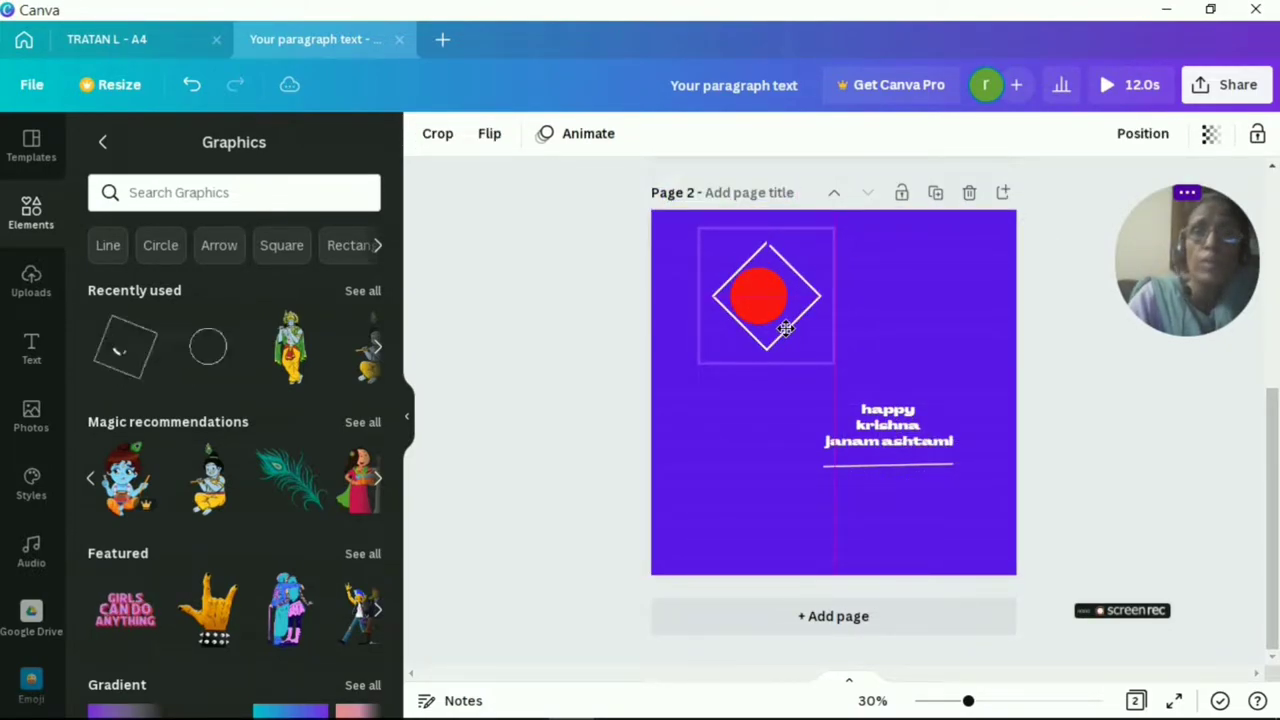
left_click_drag(777, 329, 778, 336)
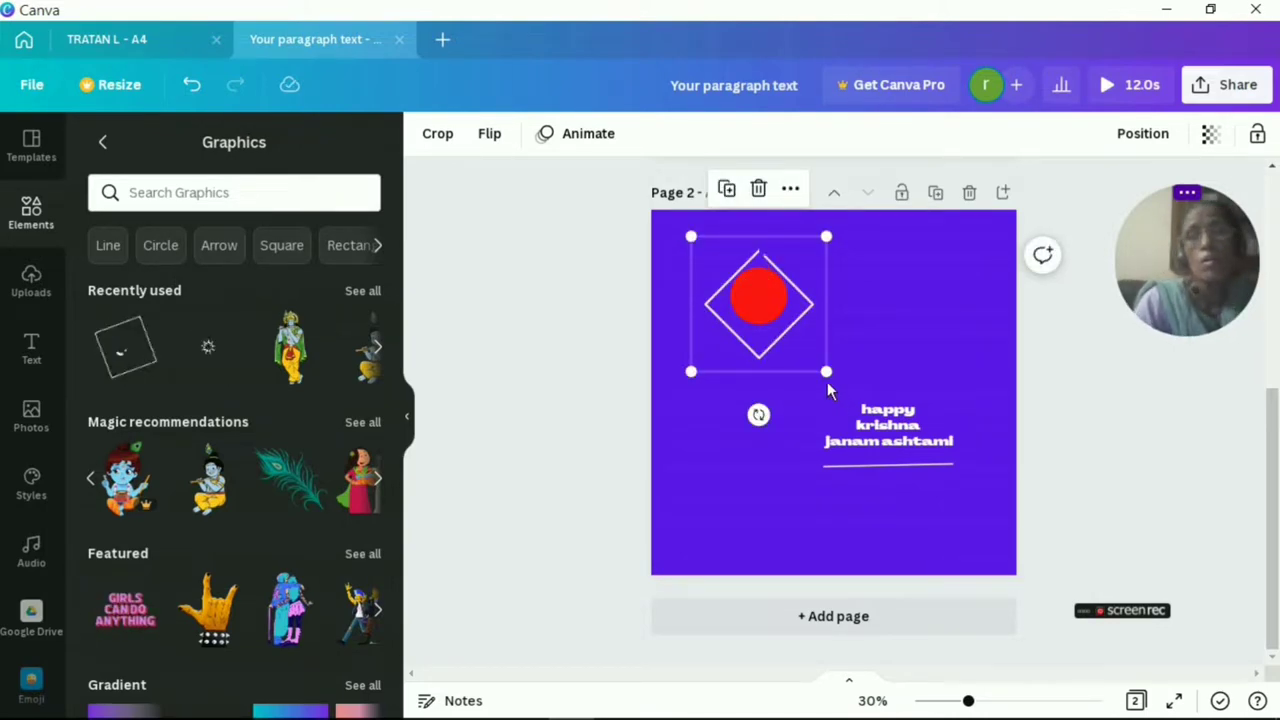
left_click_drag(826, 372, 801, 340)
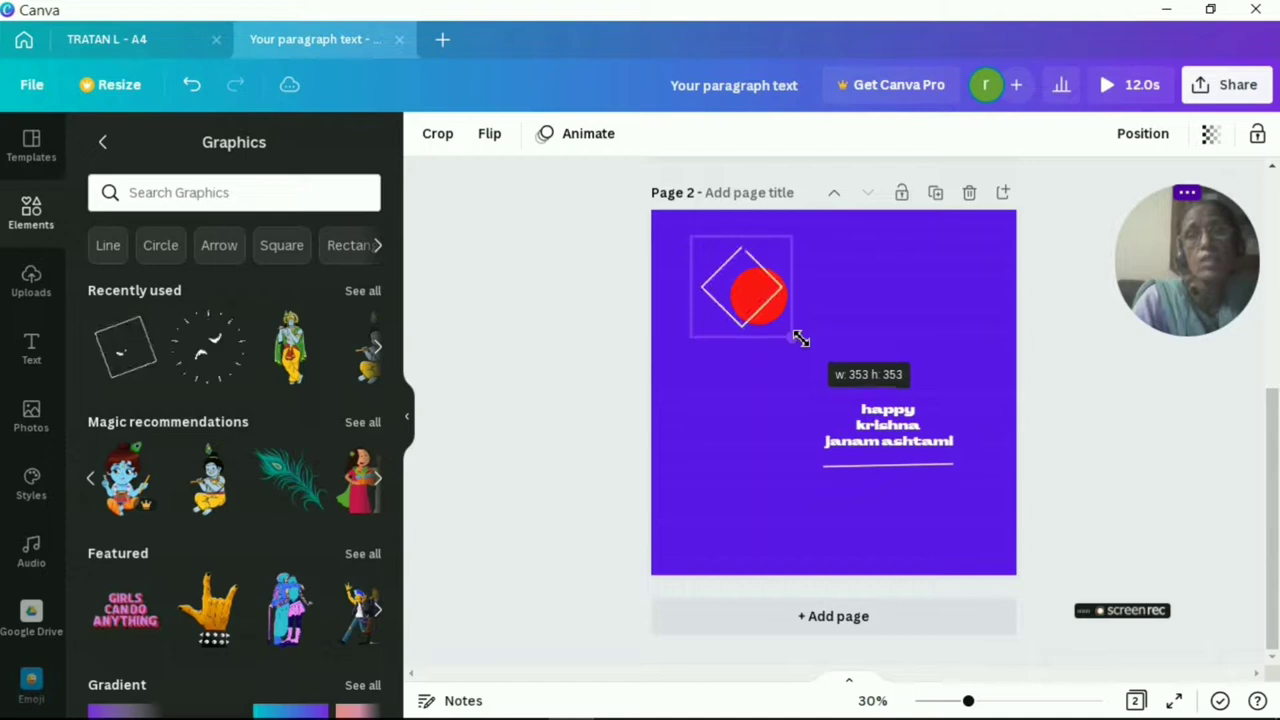
left_click_drag(744, 294, 761, 303)
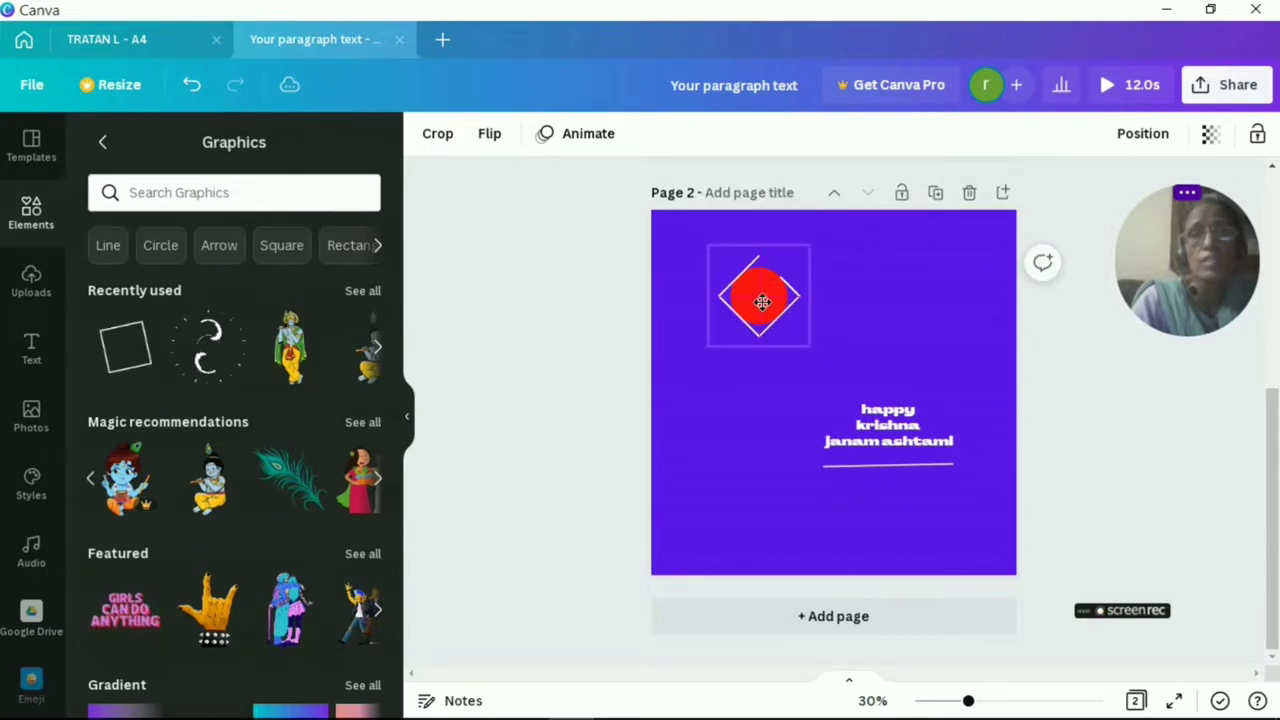
left_click(901, 290)
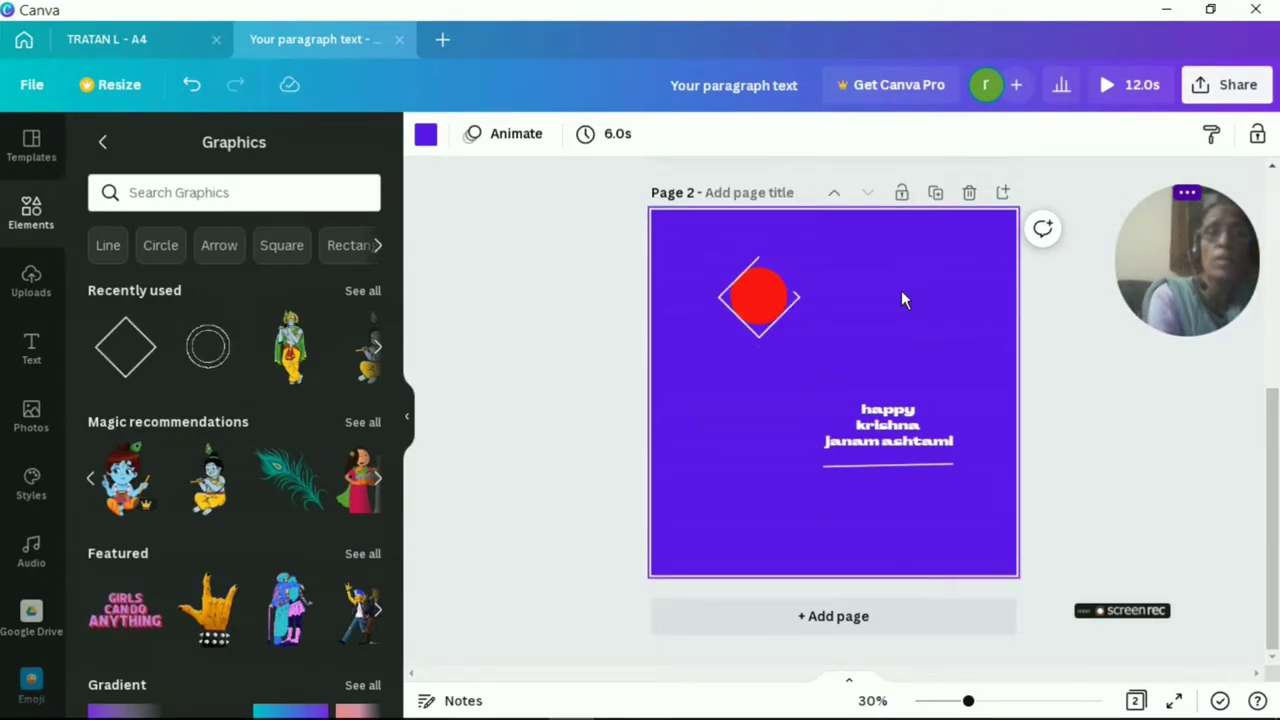
Step: Add a square and set its fill to coral red from Default Colors
key("r")
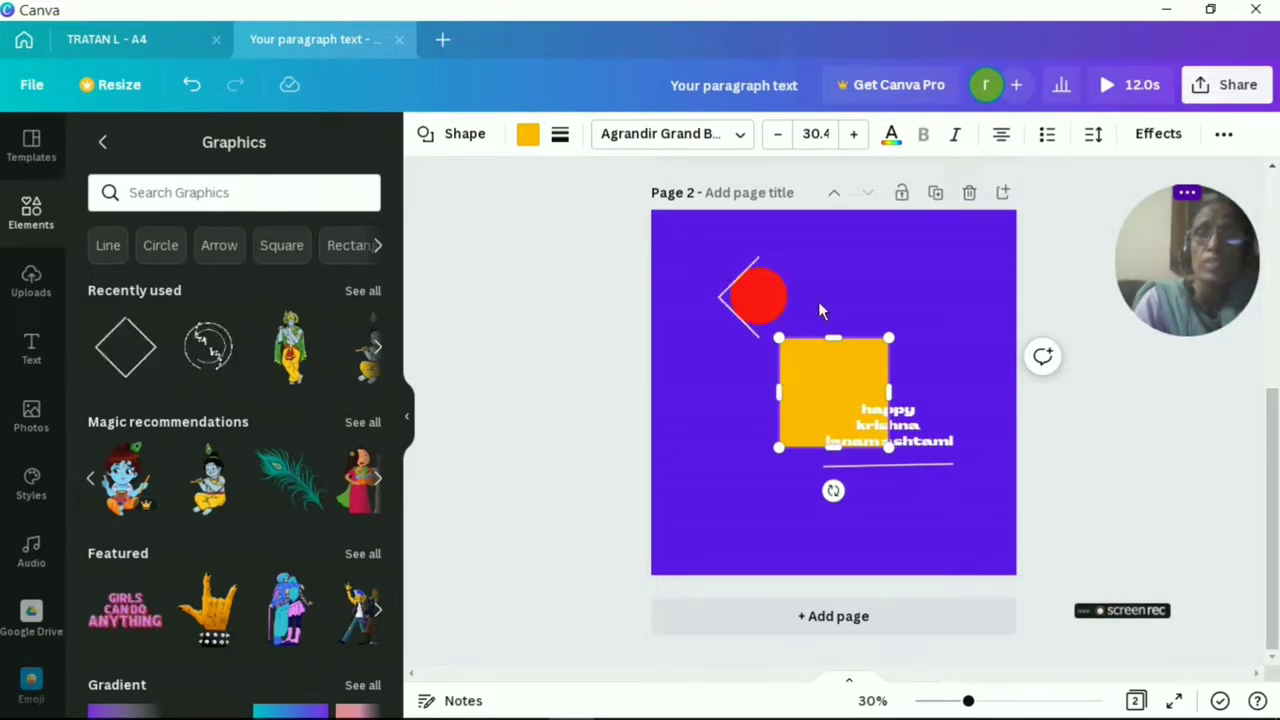
left_click(527, 138)
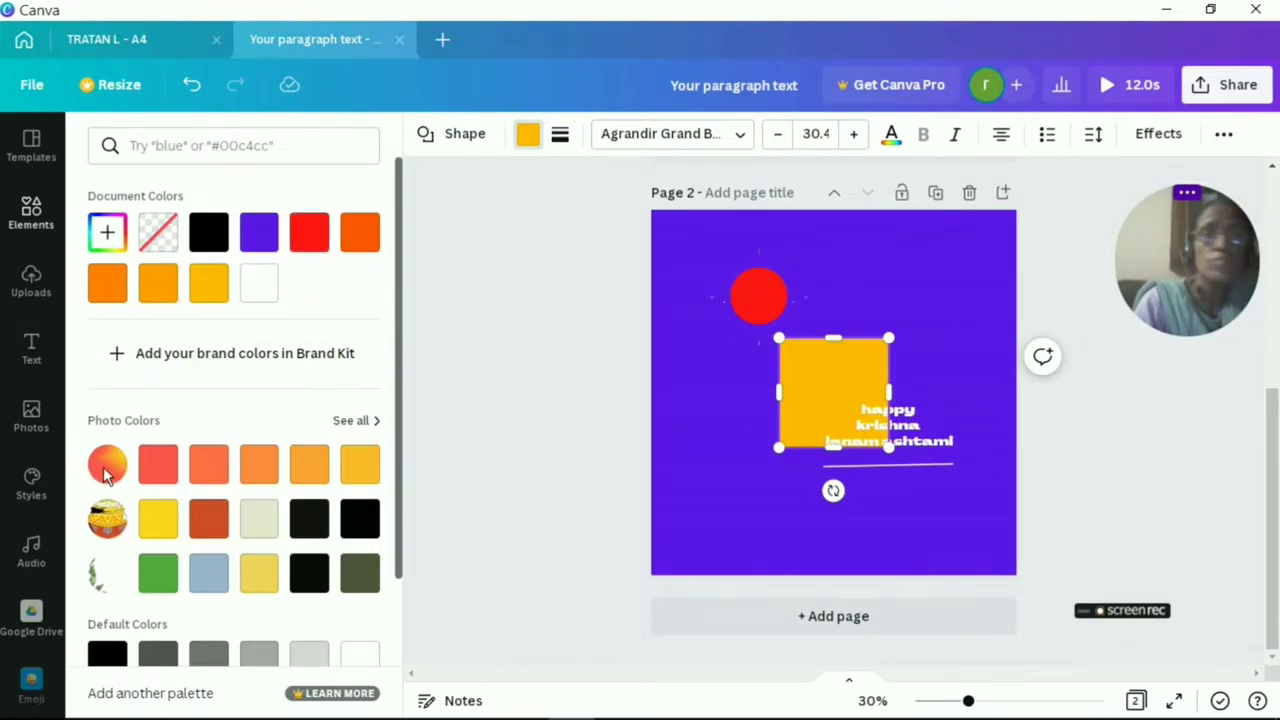
left_click(258, 250)
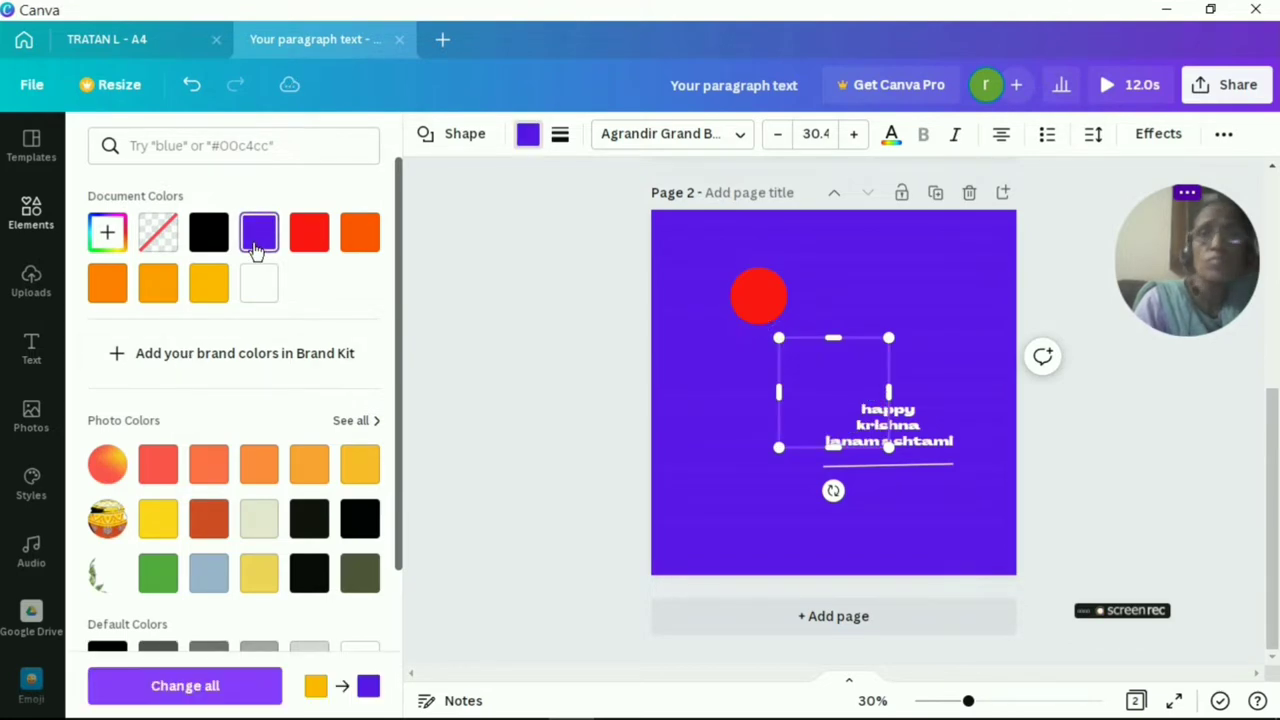
left_click(220, 253)
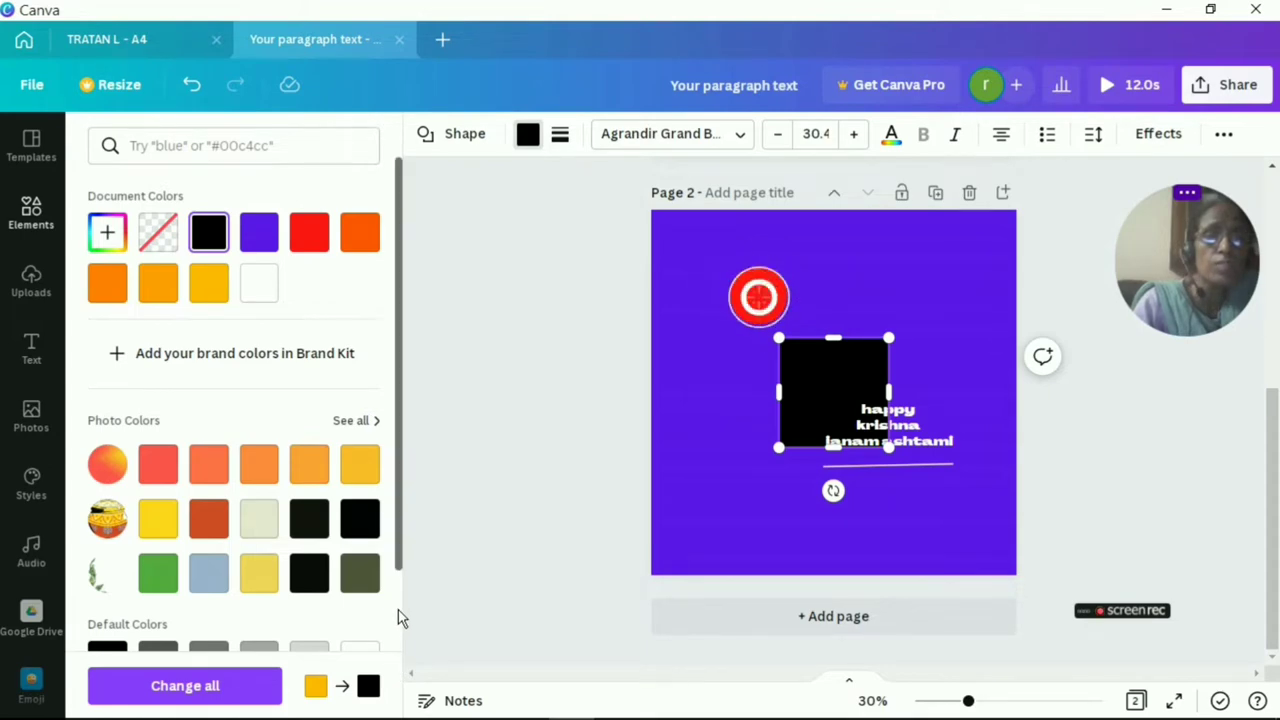
scroll(400, 614, "down", 3)
left_click(158, 507)
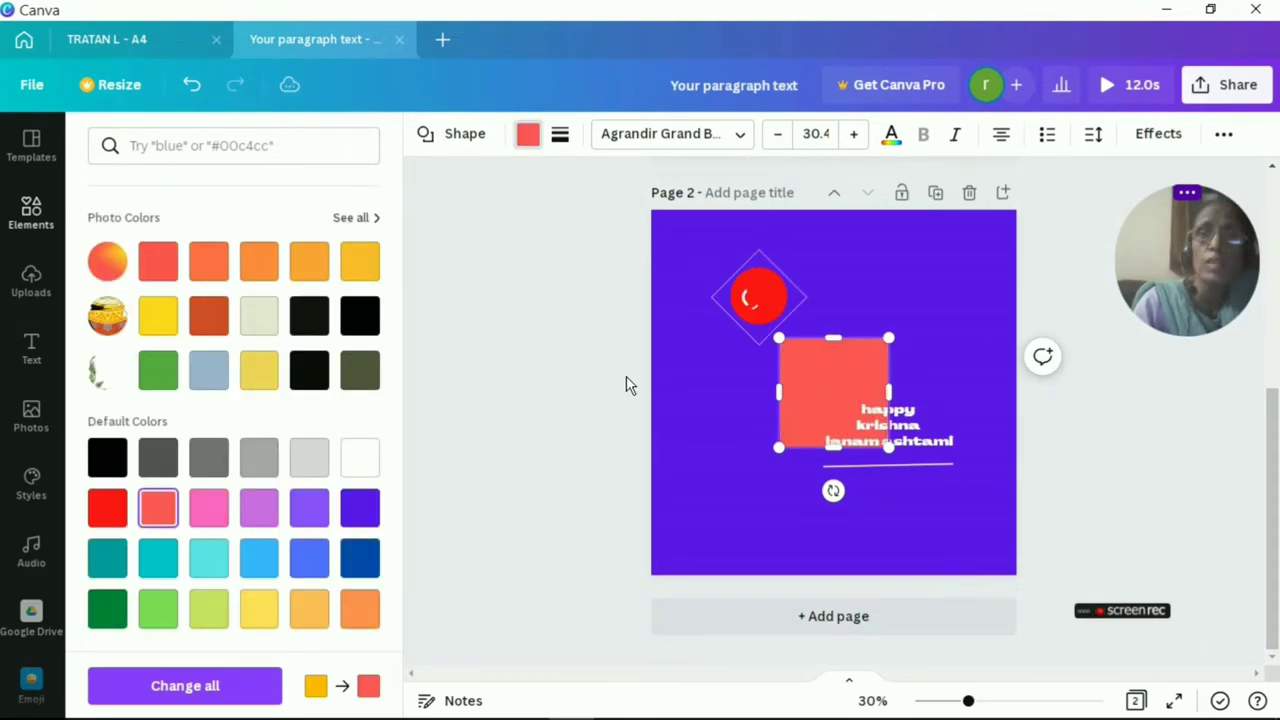
Step: Move the square behind the greeting, widen it, and colour it bright red
mouse_move(843, 362)
left_mouse_down()
mouse_move(952, 434)
mouse_move(866, 396)
left_mouse_up()
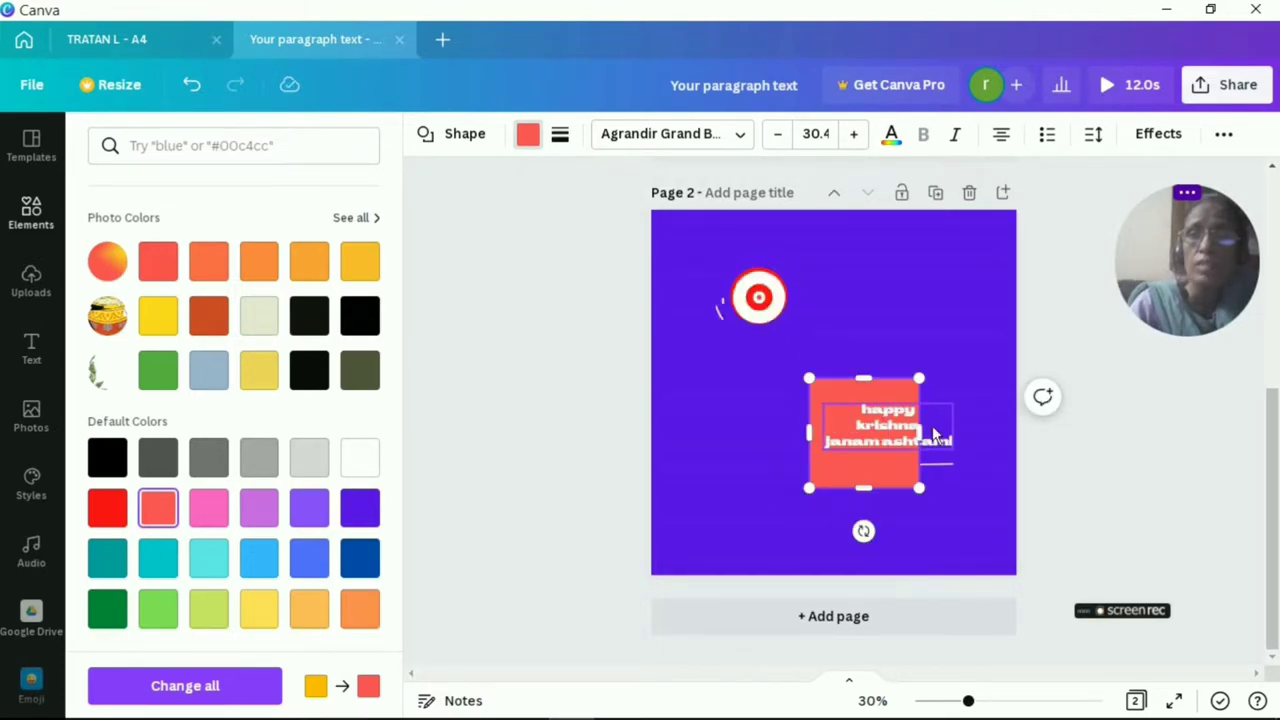
left_click_drag(981, 430, 992, 430)
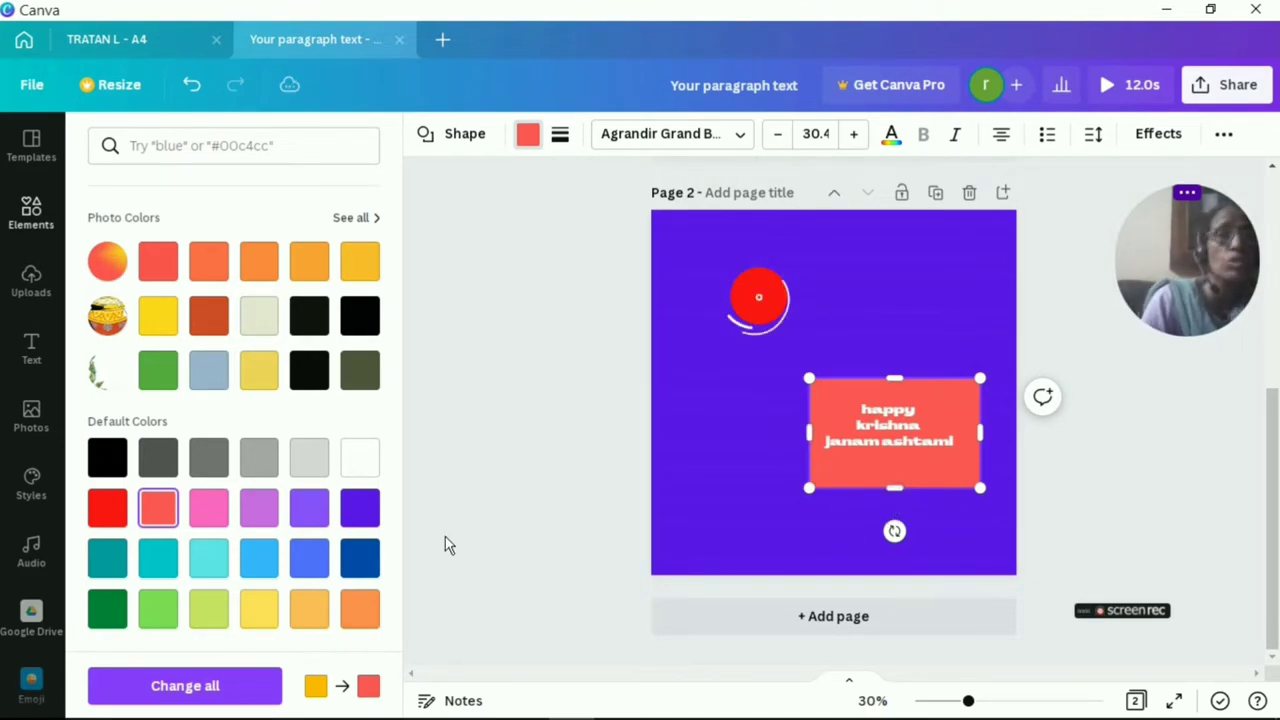
left_click(209, 373)
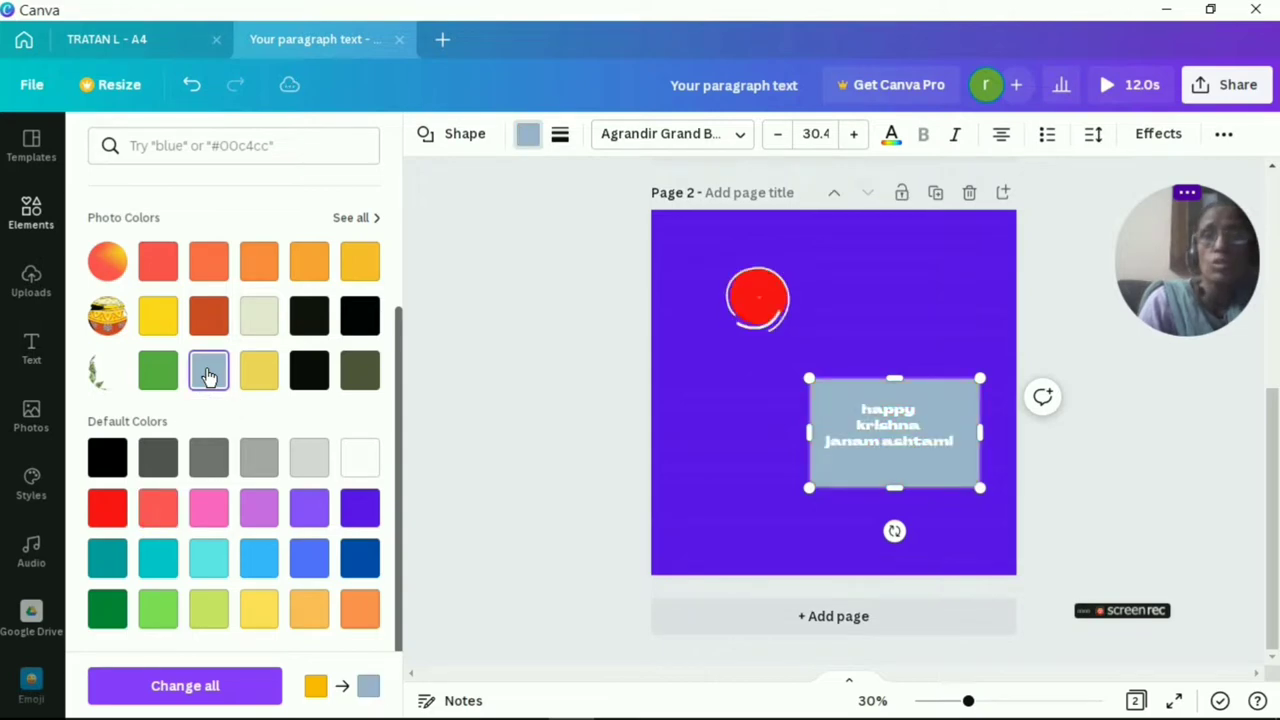
left_click(157, 515)
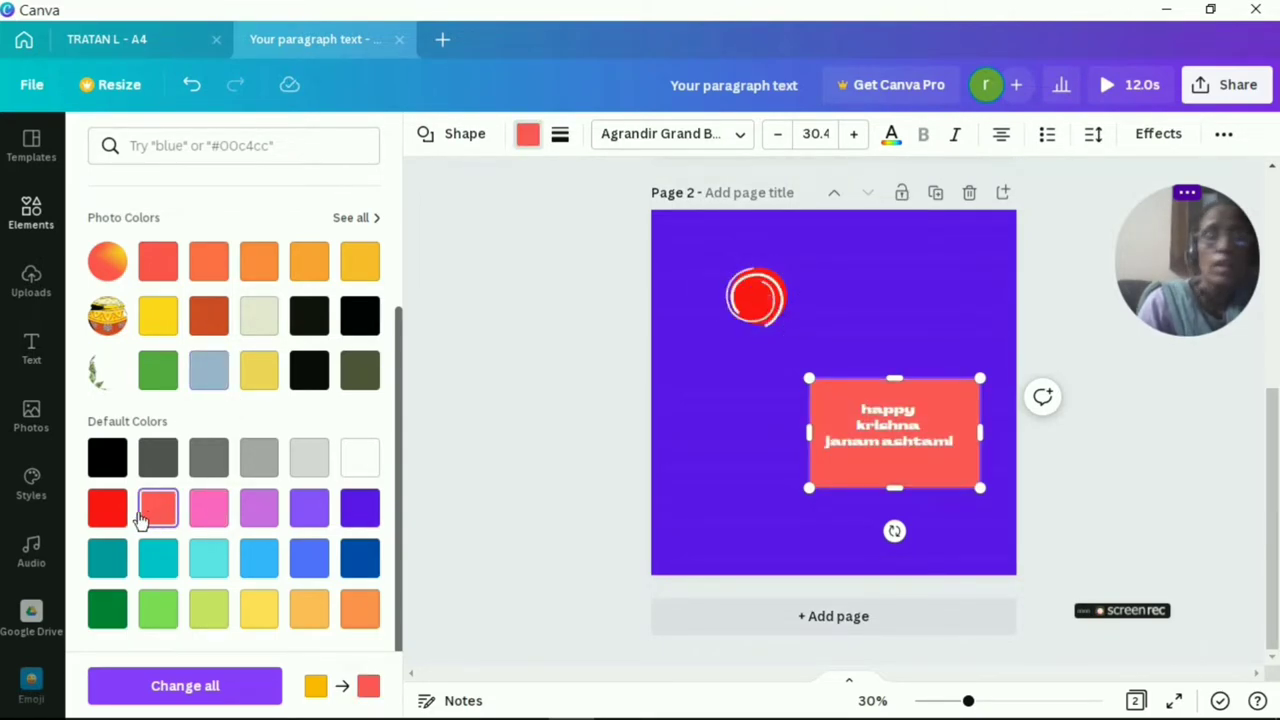
left_click(108, 508)
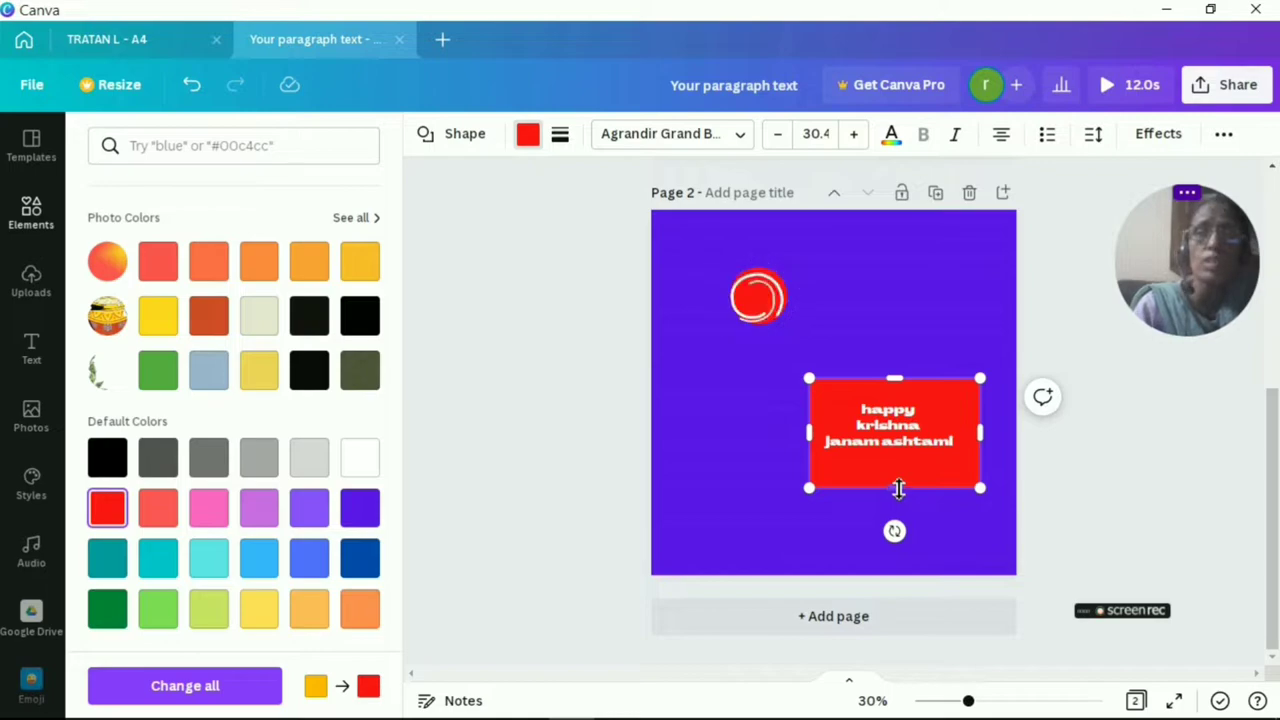
Step: Narrow the red box slightly and set its transparency to about 37
left_click(951, 402)
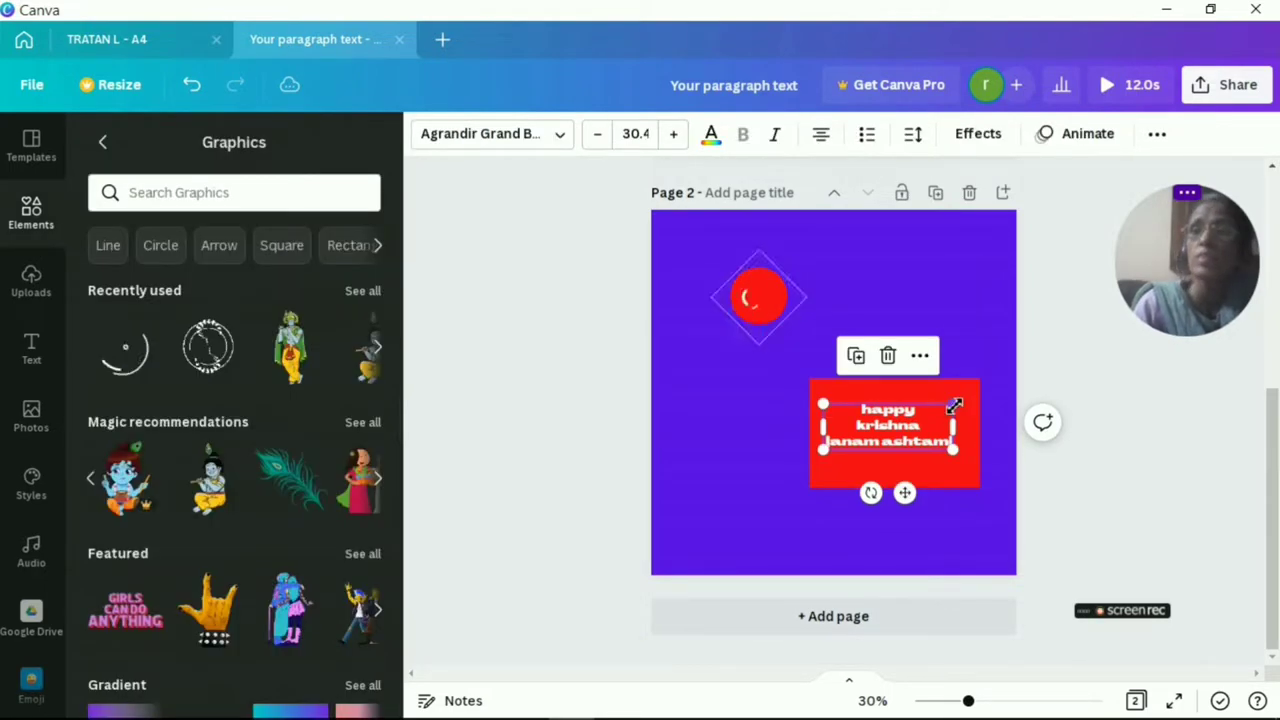
left_click(967, 388)
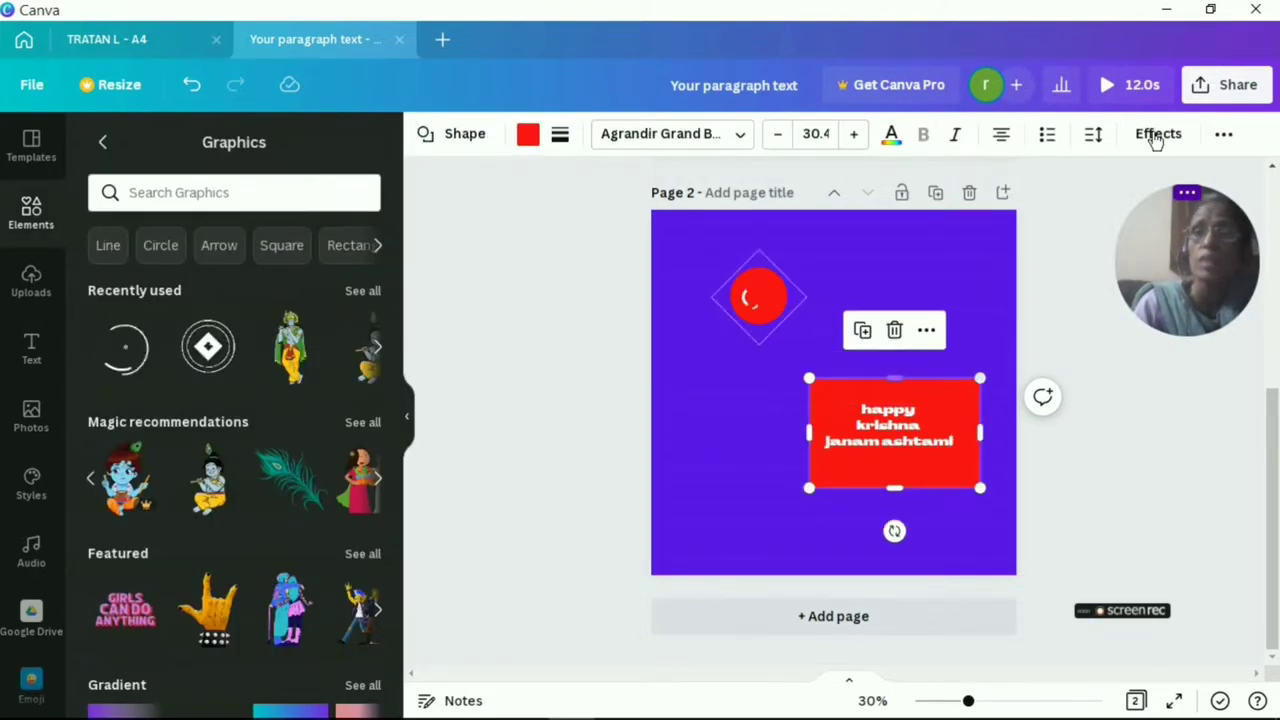
left_click(1224, 134)
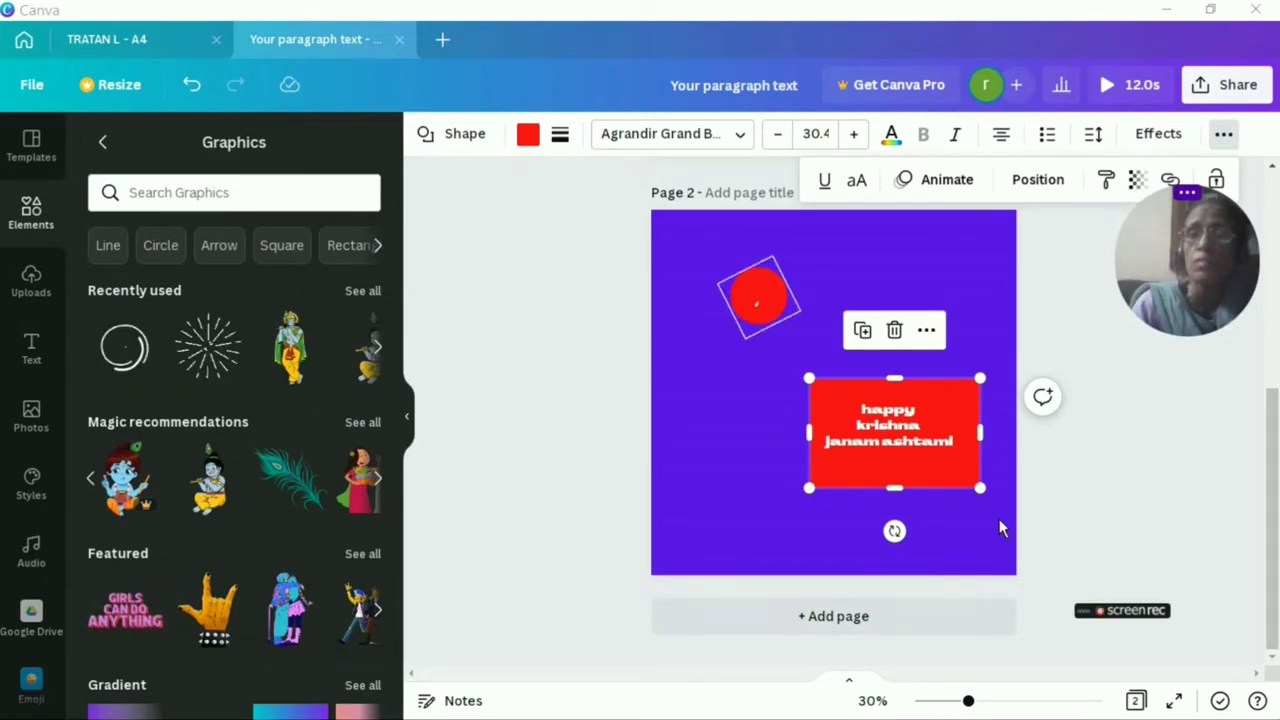
left_click_drag(985, 429, 968, 436)
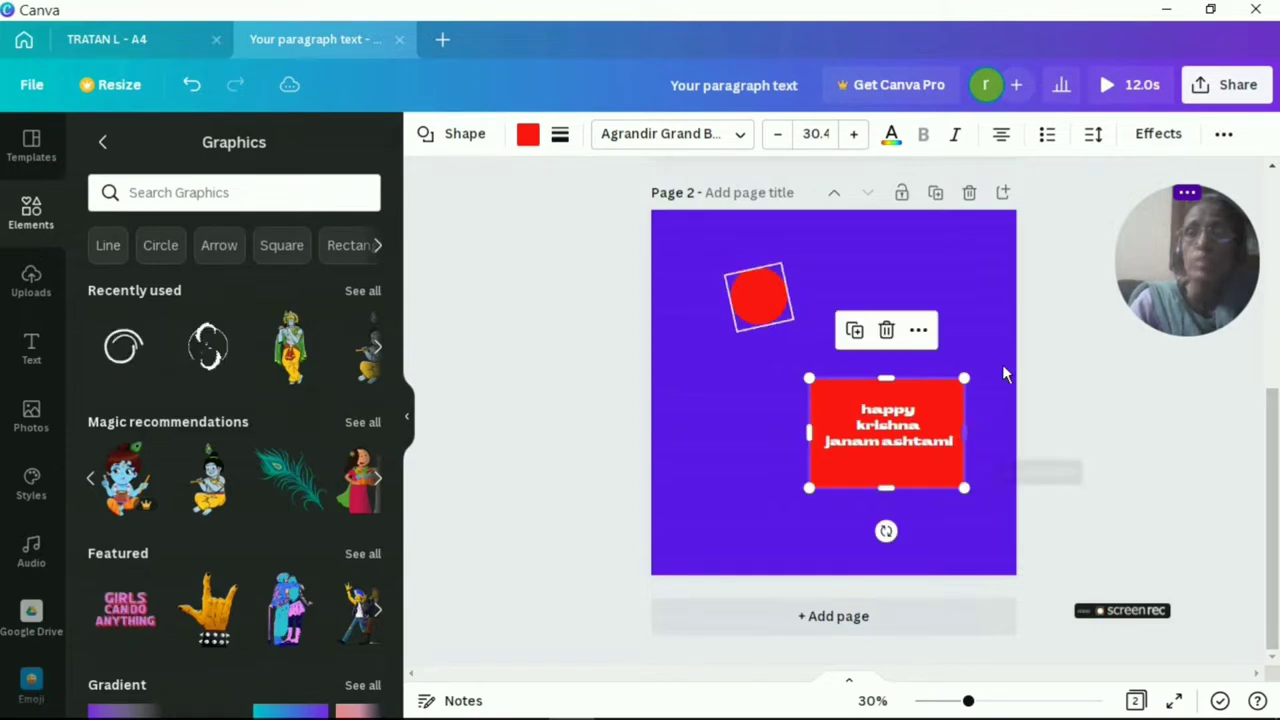
left_click(1224, 134)
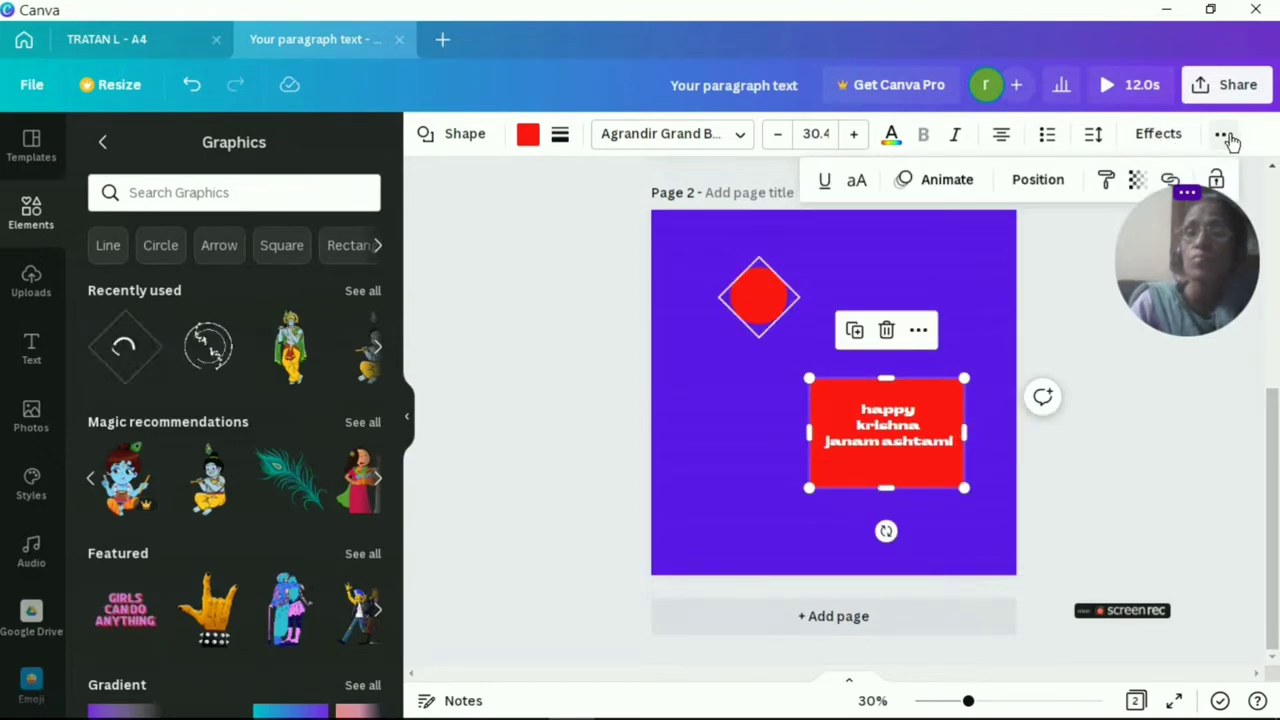
left_click(1135, 180)
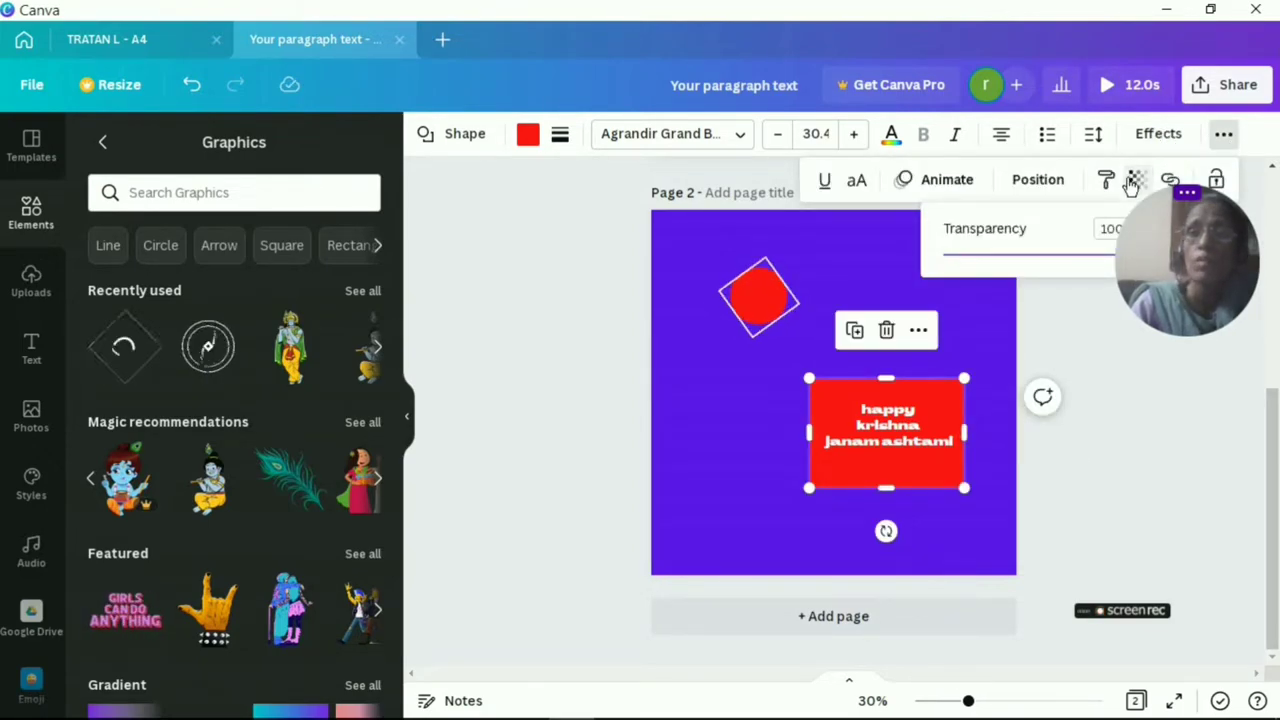
left_click_drag(1172, 227, 1183, 350)
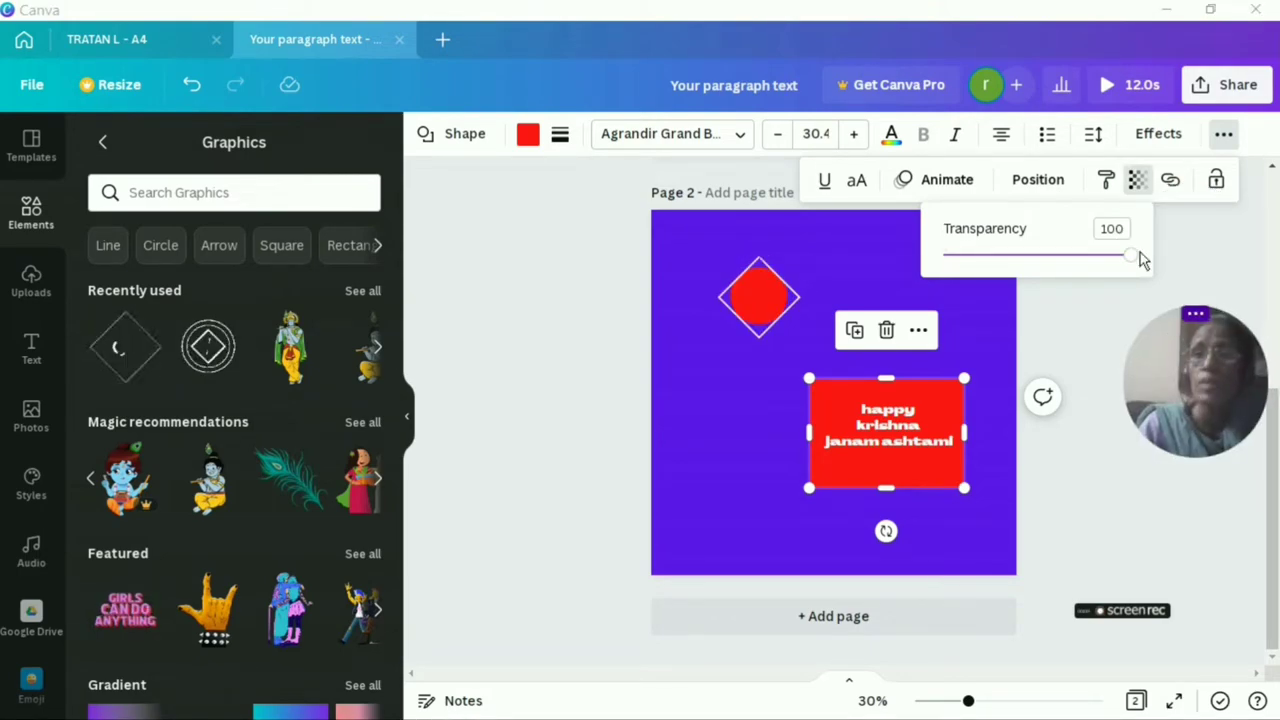
left_click_drag(1133, 263, 1016, 272)
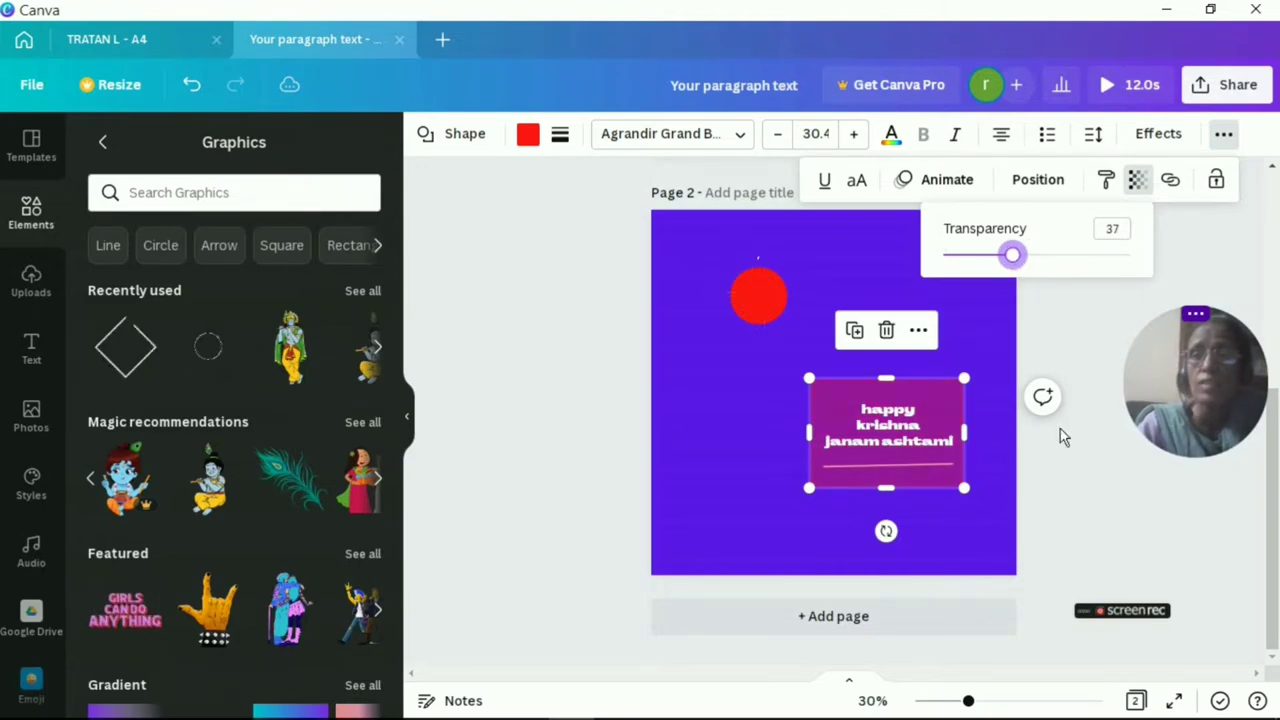
left_click(986, 423)
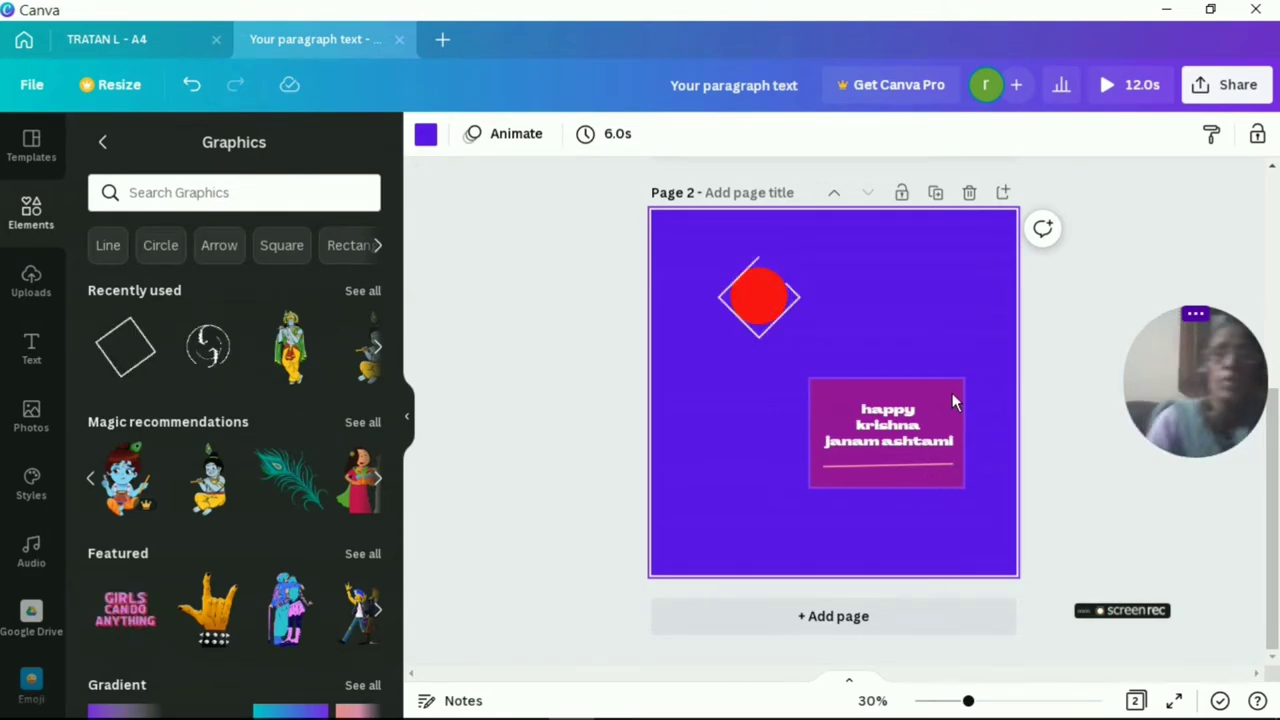
key("ctrl+a")
Step: Drag the golden pot graphic from Recently used onto the page's lower left
key("Escape")
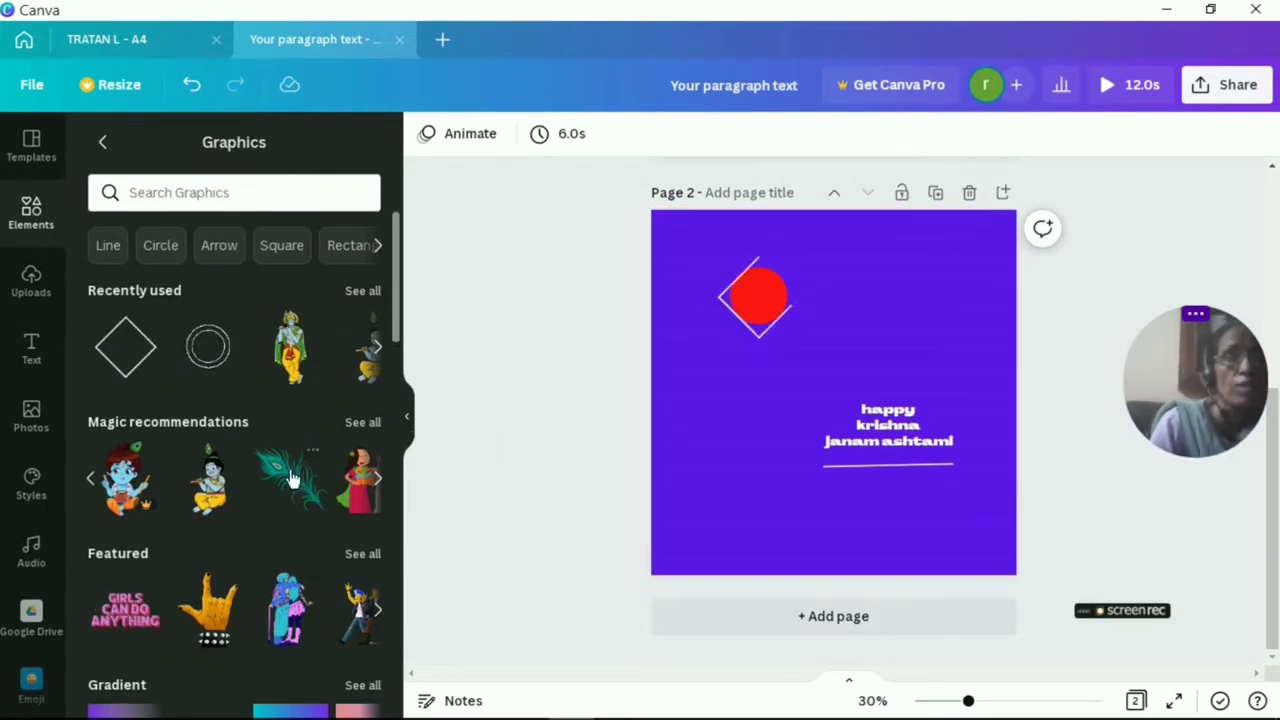
left_click(377, 350)
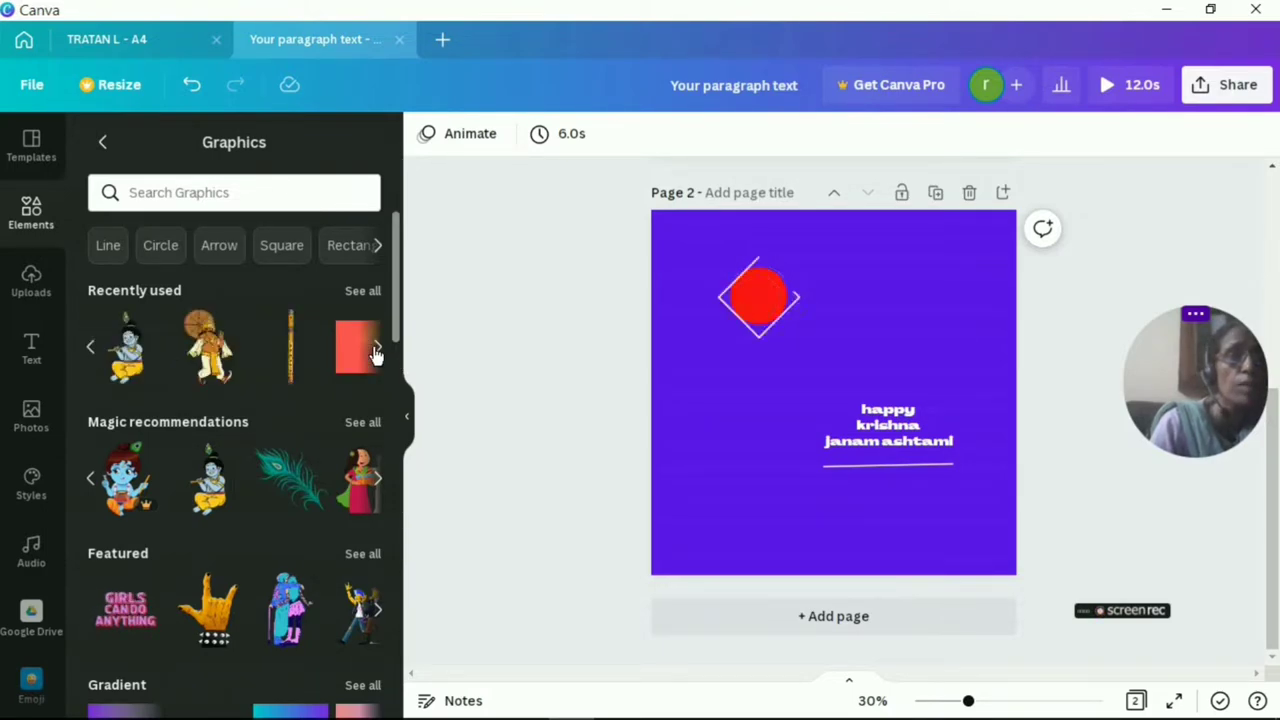
left_click(377, 350)
left_click(377, 350)
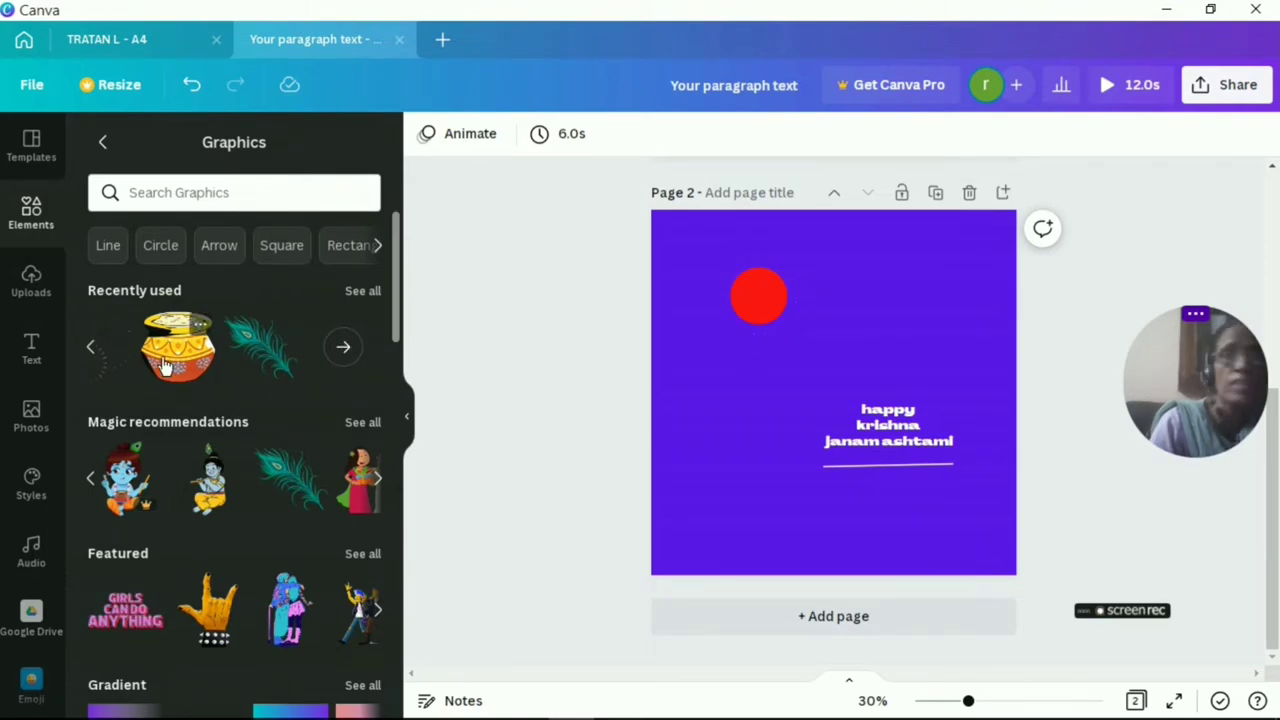
mouse_move(165, 365)
left_mouse_down()
mouse_move(831, 400)
mouse_move(711, 515)
left_mouse_up()
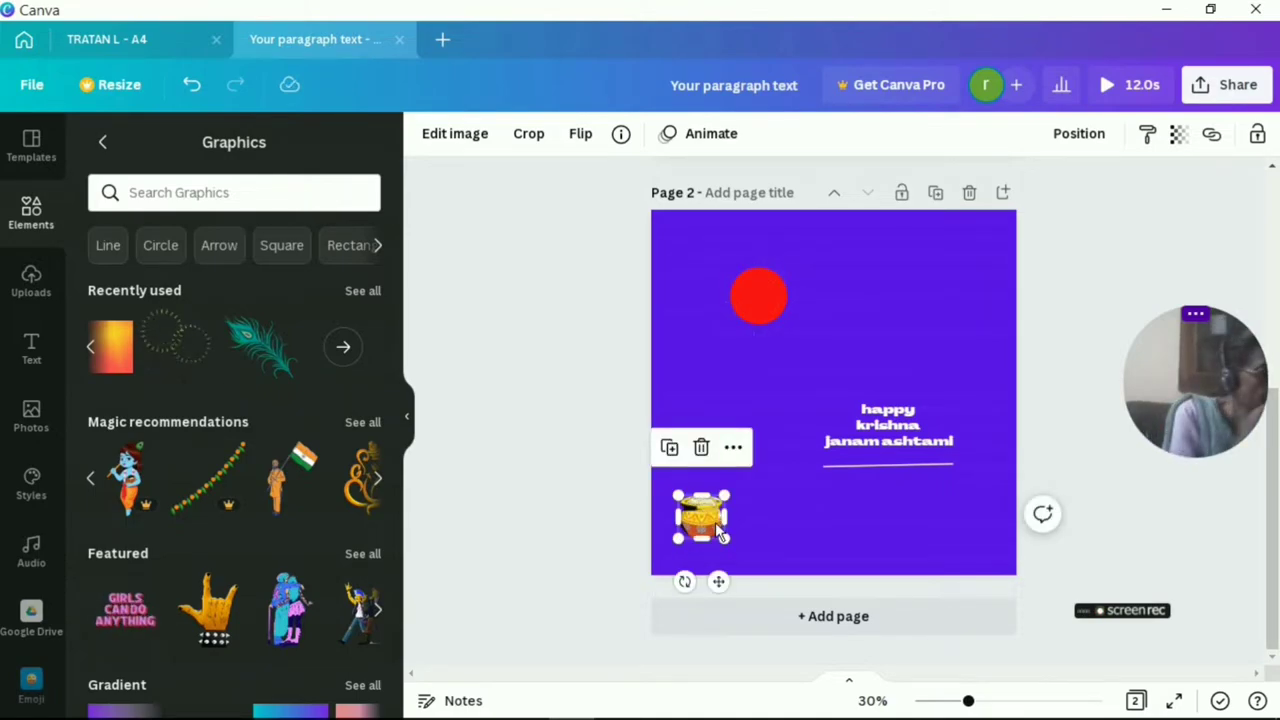
Step: Italicize all three lines of the 'happy krishna janam ashtami' greeting
left_click(880, 445)
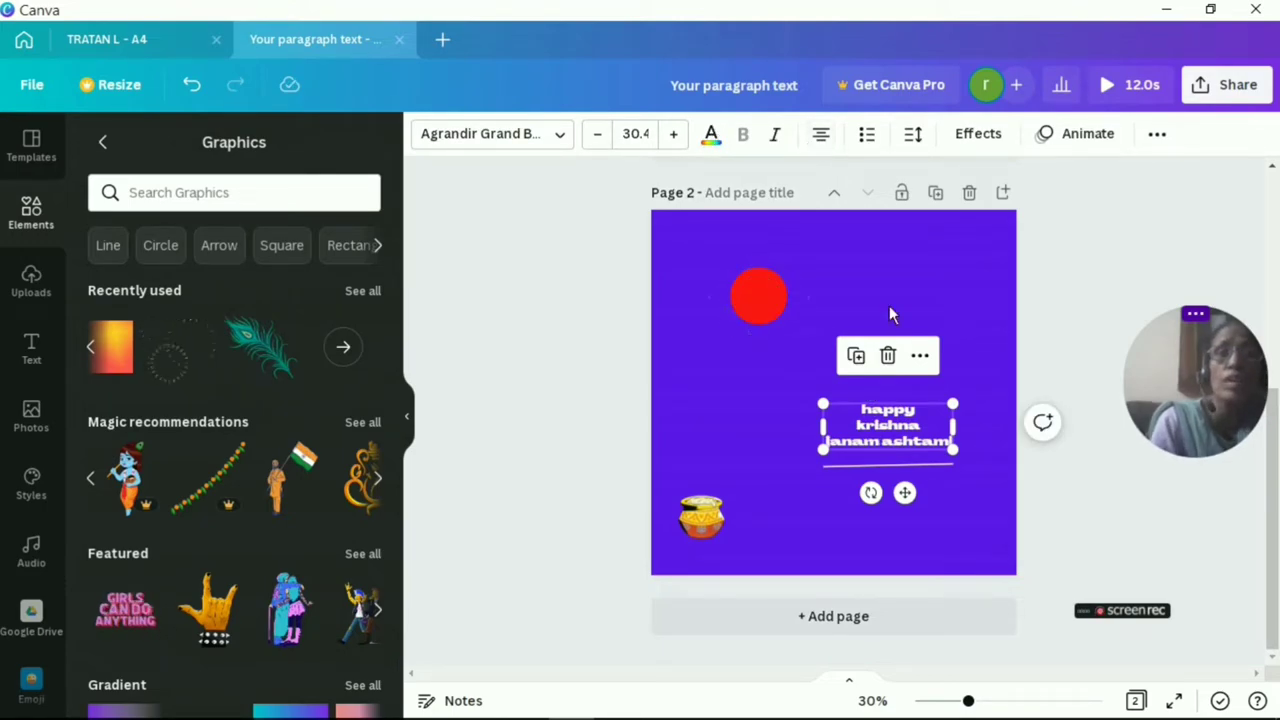
double_click(855, 413)
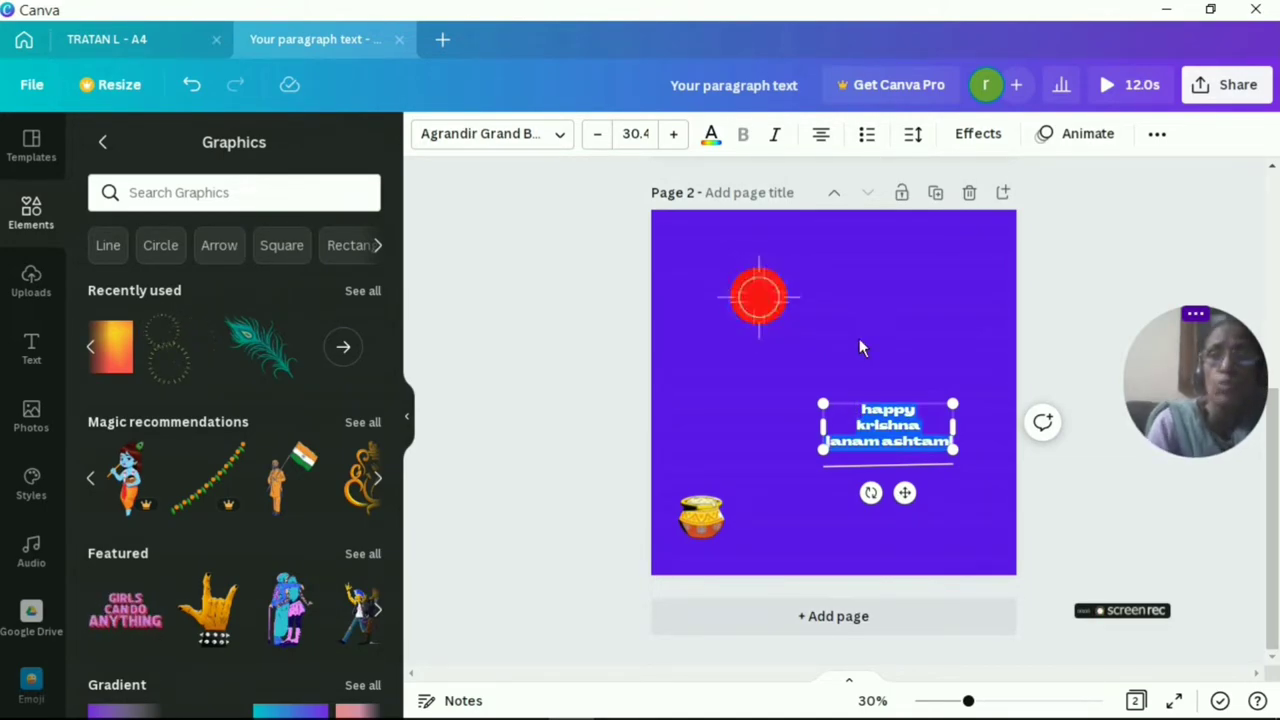
left_click(777, 138)
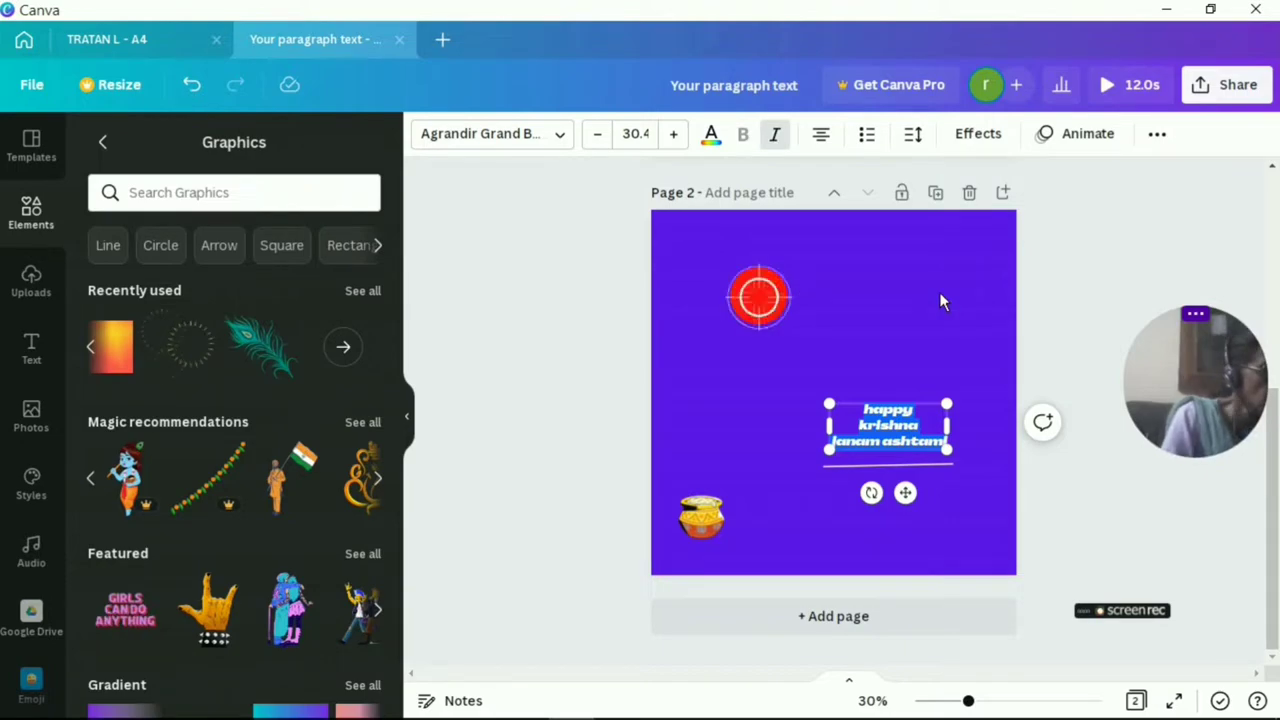
left_click(698, 535)
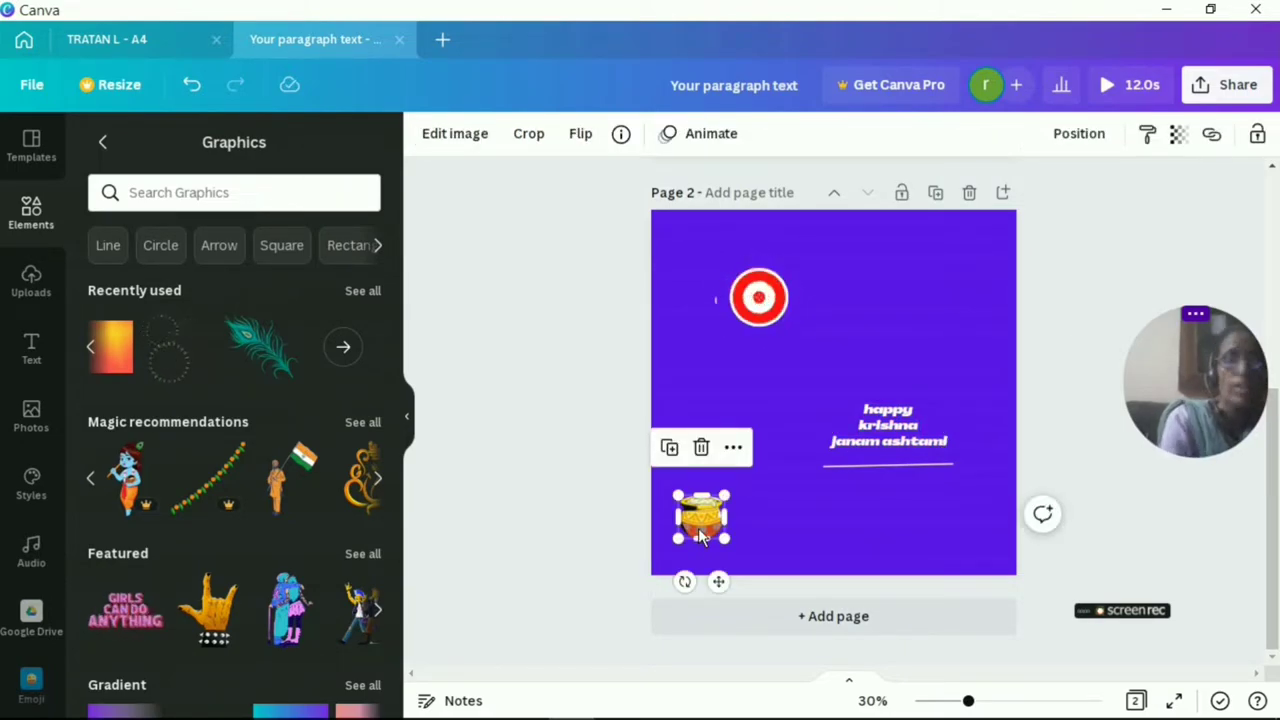
Step: Duplicate the golden pot twice, placing each copy beside the last in a bottom-left row
left_click_drag(698, 535, 799, 521)
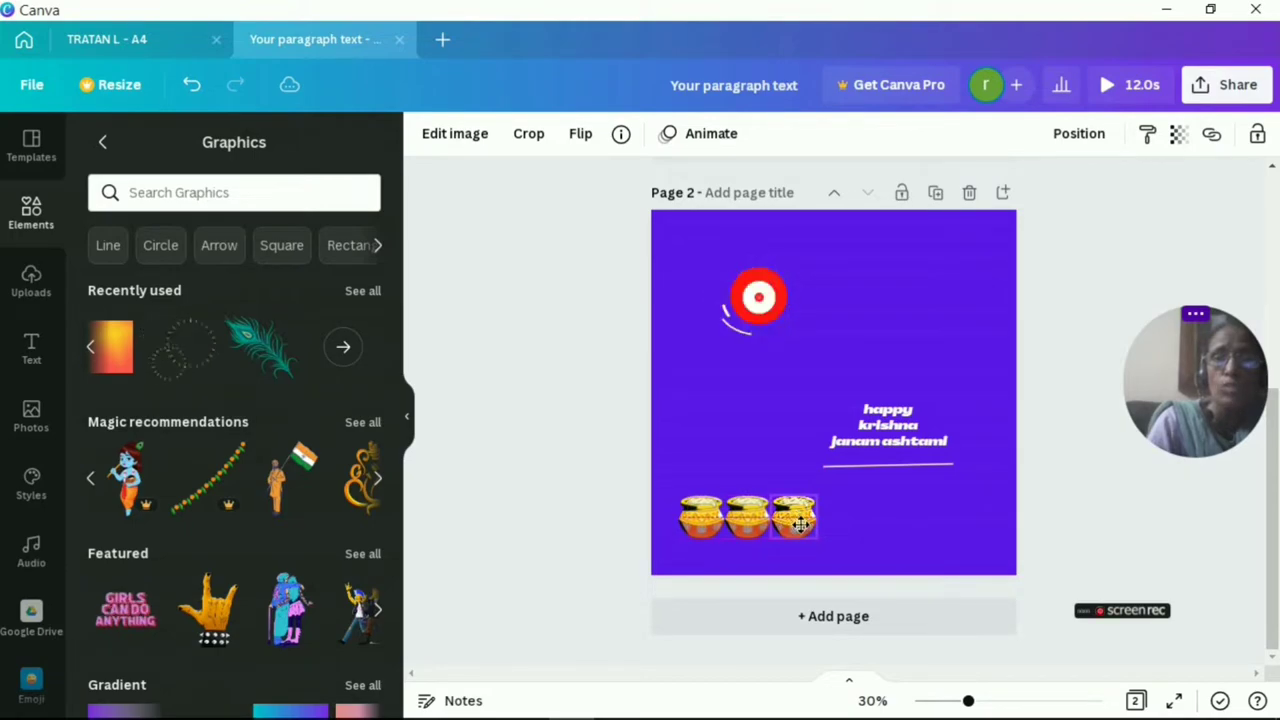
left_click_drag(800, 525, 800, 522)
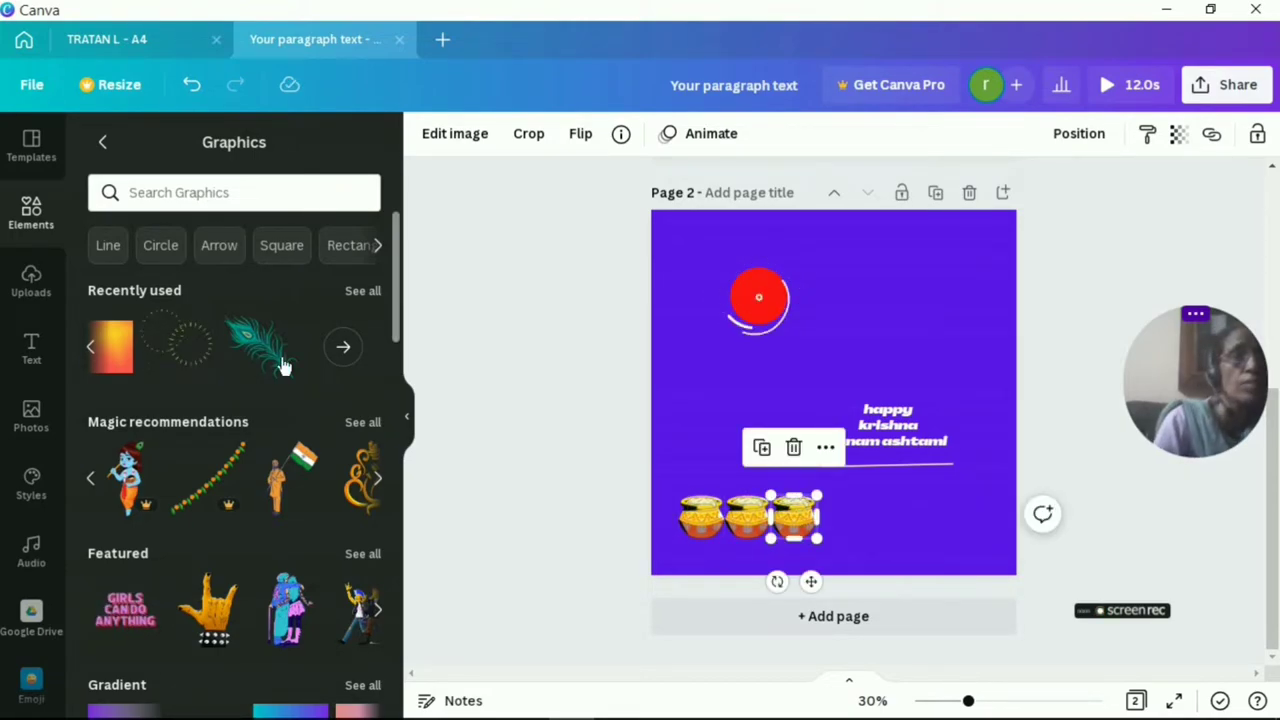
Step: Add the dotted sunburst from Recently used and a hanging diya placed at the upper right
left_click(172, 355)
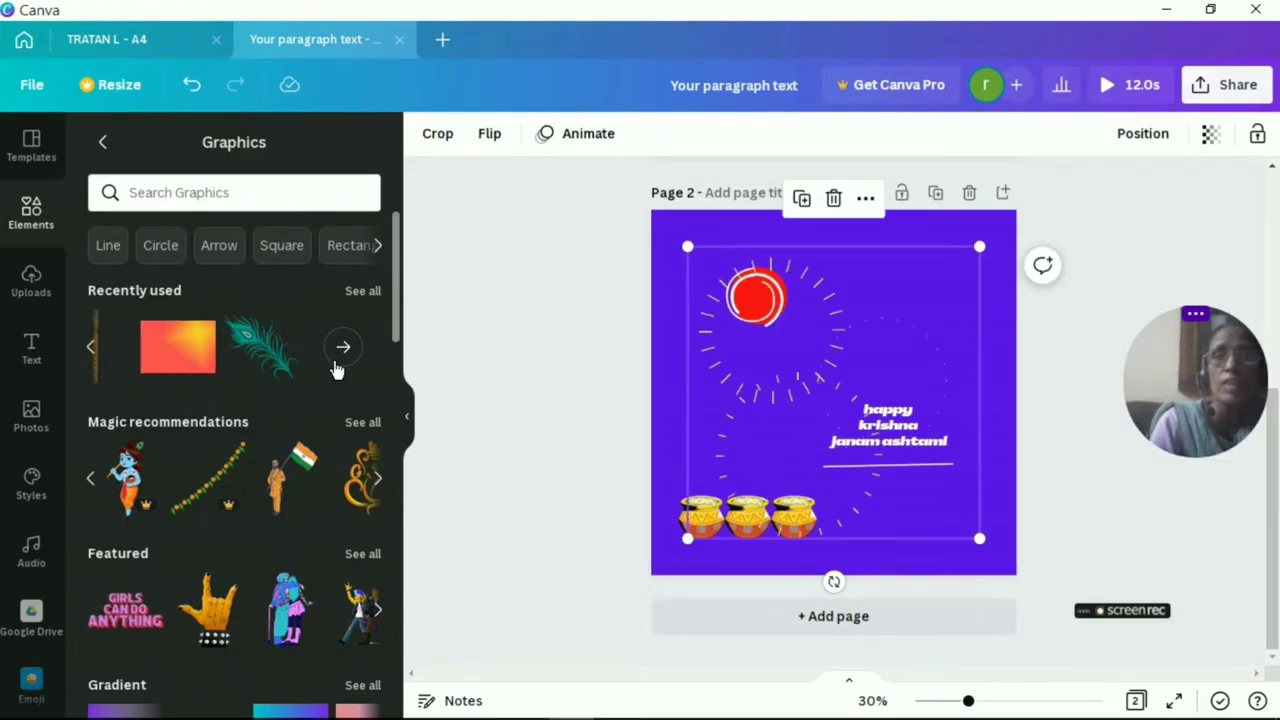
left_click(379, 484)
left_click(379, 486)
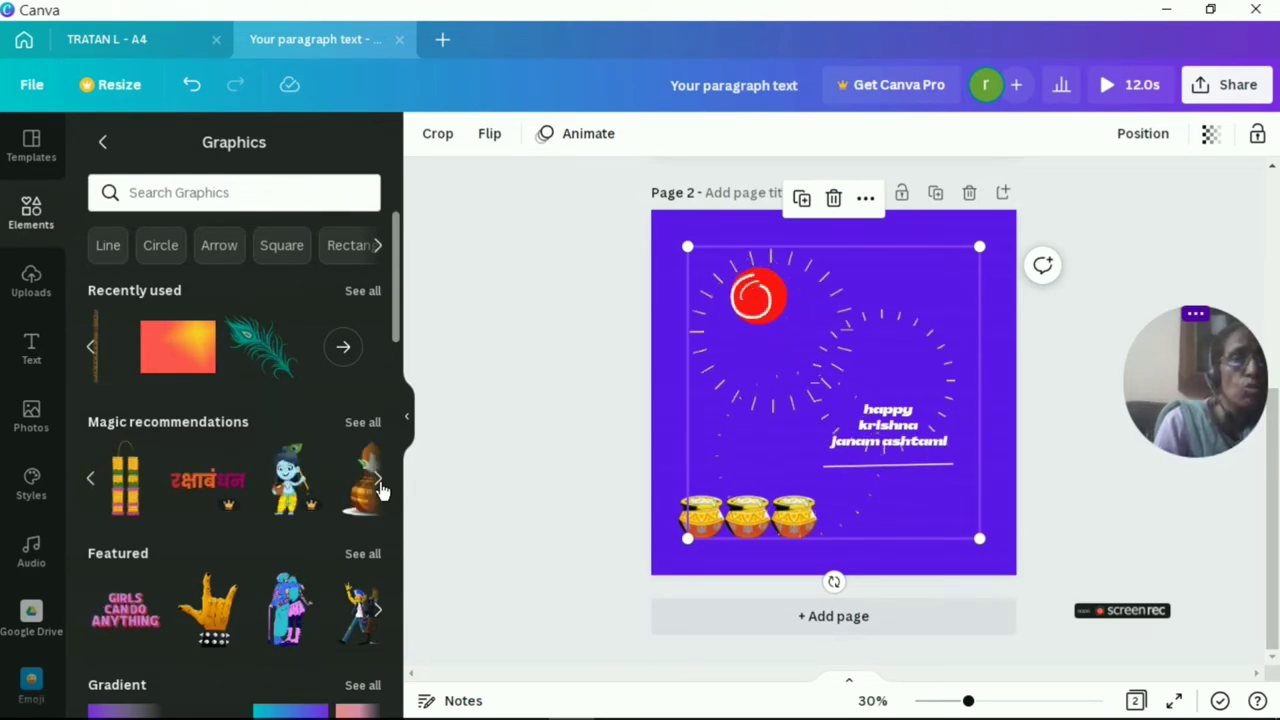
left_click(379, 486)
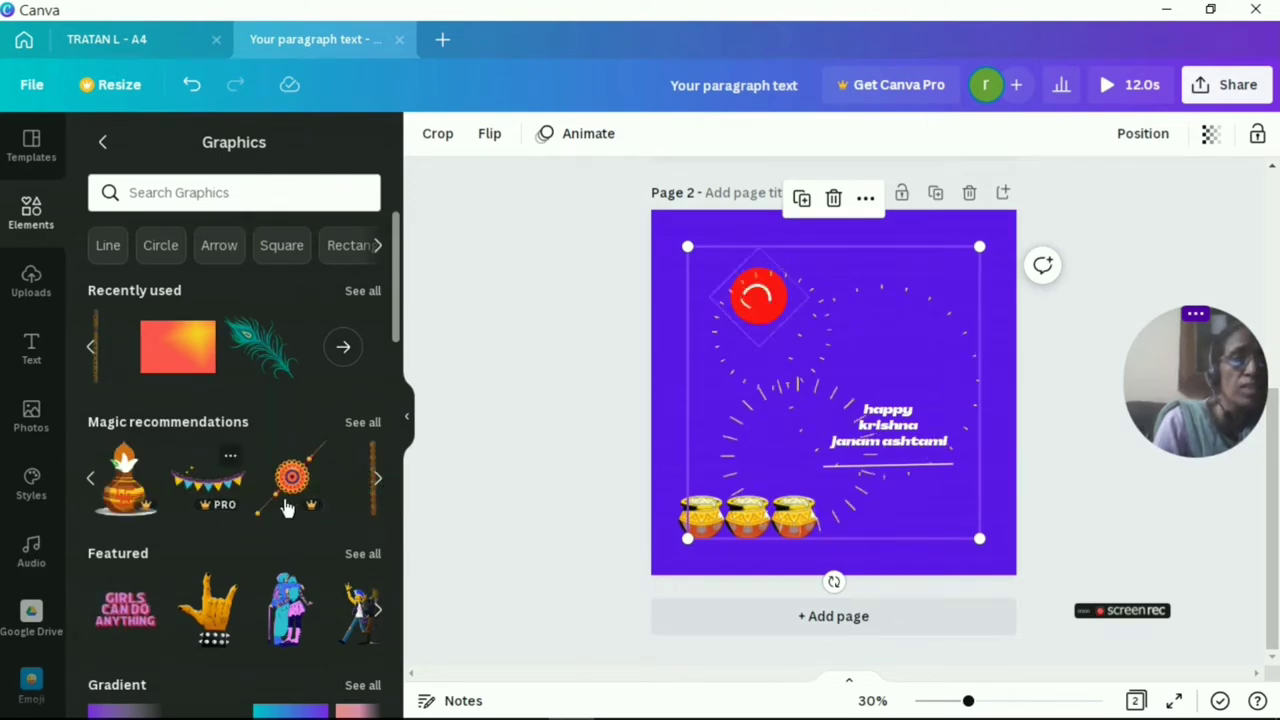
left_click(378, 481)
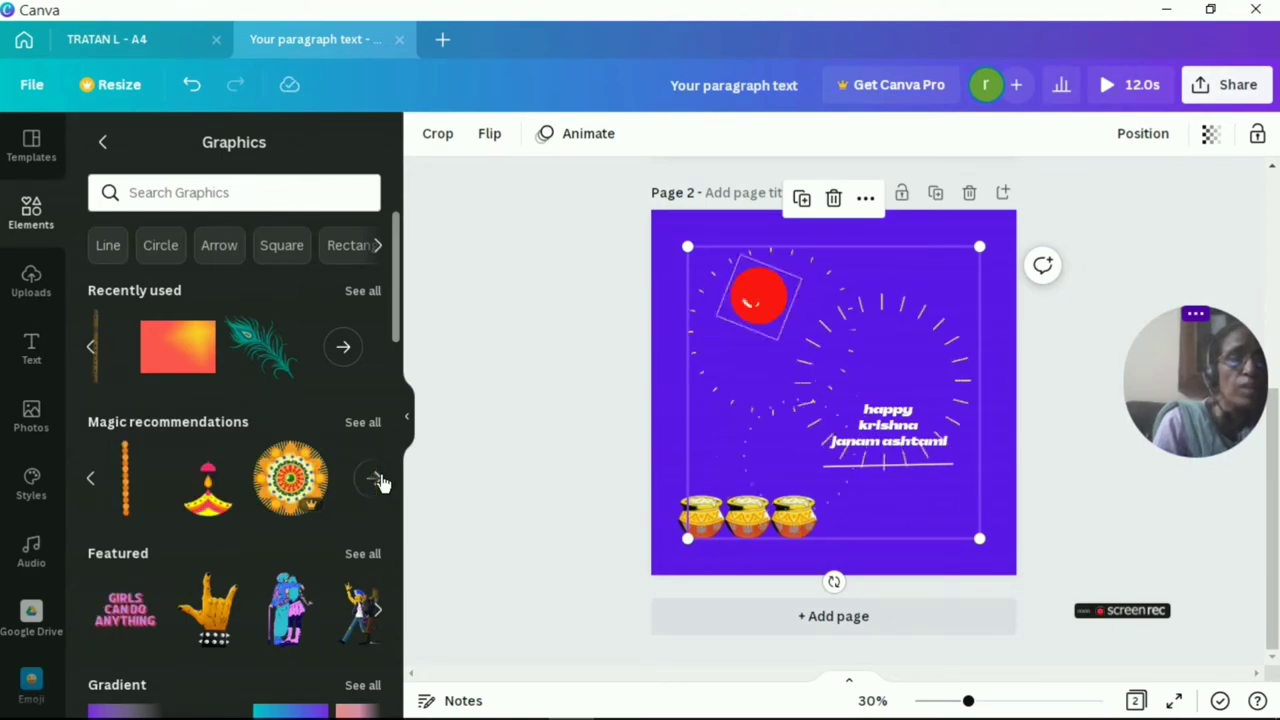
mouse_move(207, 485)
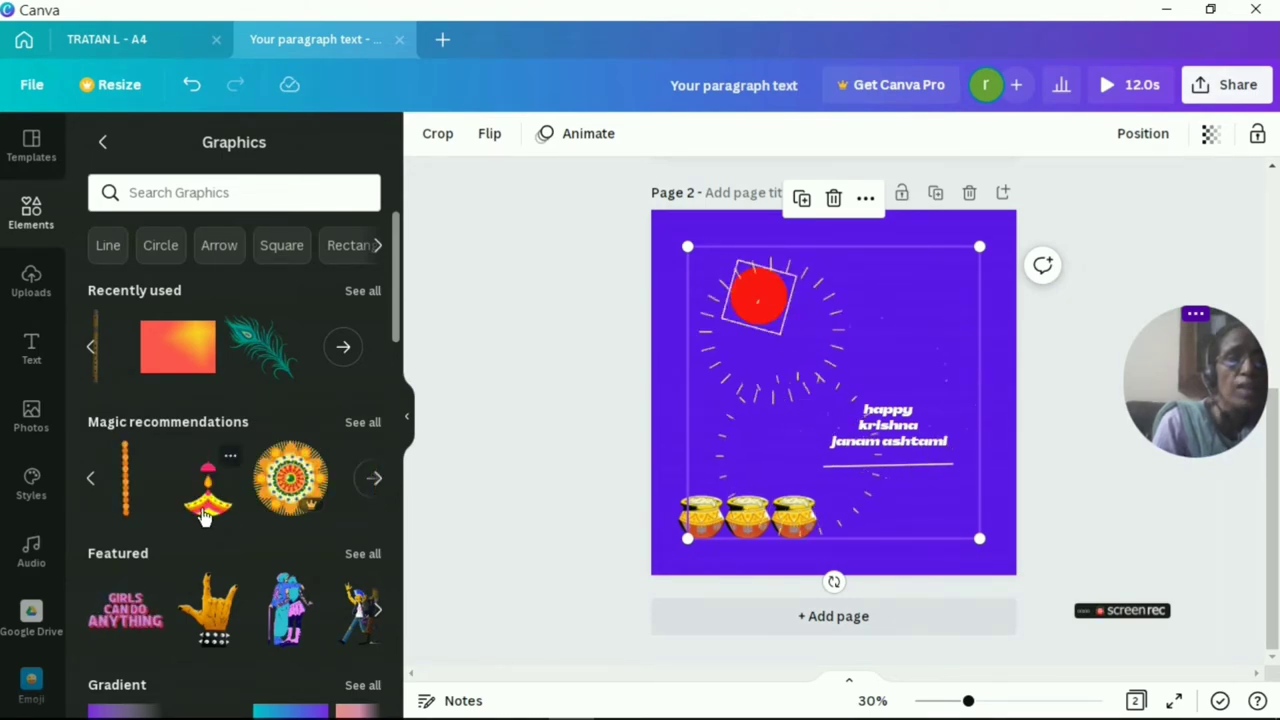
left_click(205, 515)
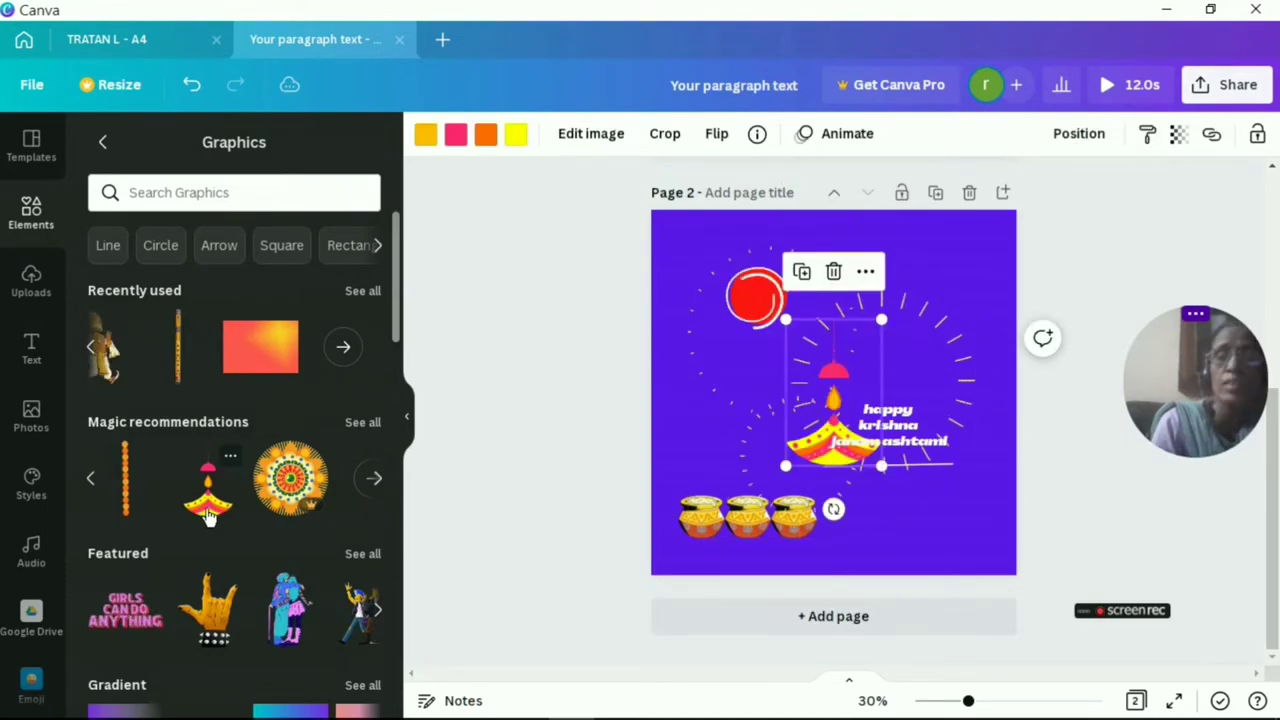
mouse_move(815, 480)
left_mouse_down()
mouse_move(935, 397)
mouse_move(960, 492)
mouse_move(953, 313)
mouse_move(953, 343)
left_mouse_up()
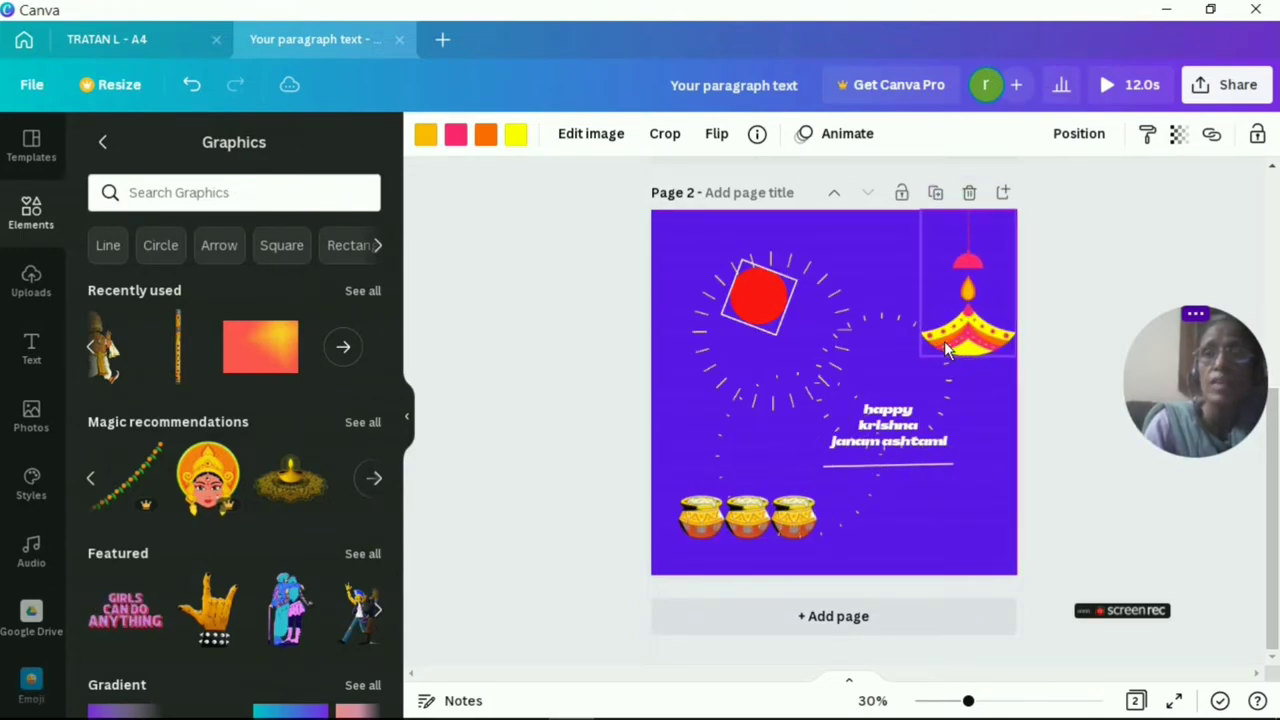
Step: Add a diya-on-mandala graphic, shrunk to sit just above the pots
left_click(922, 548)
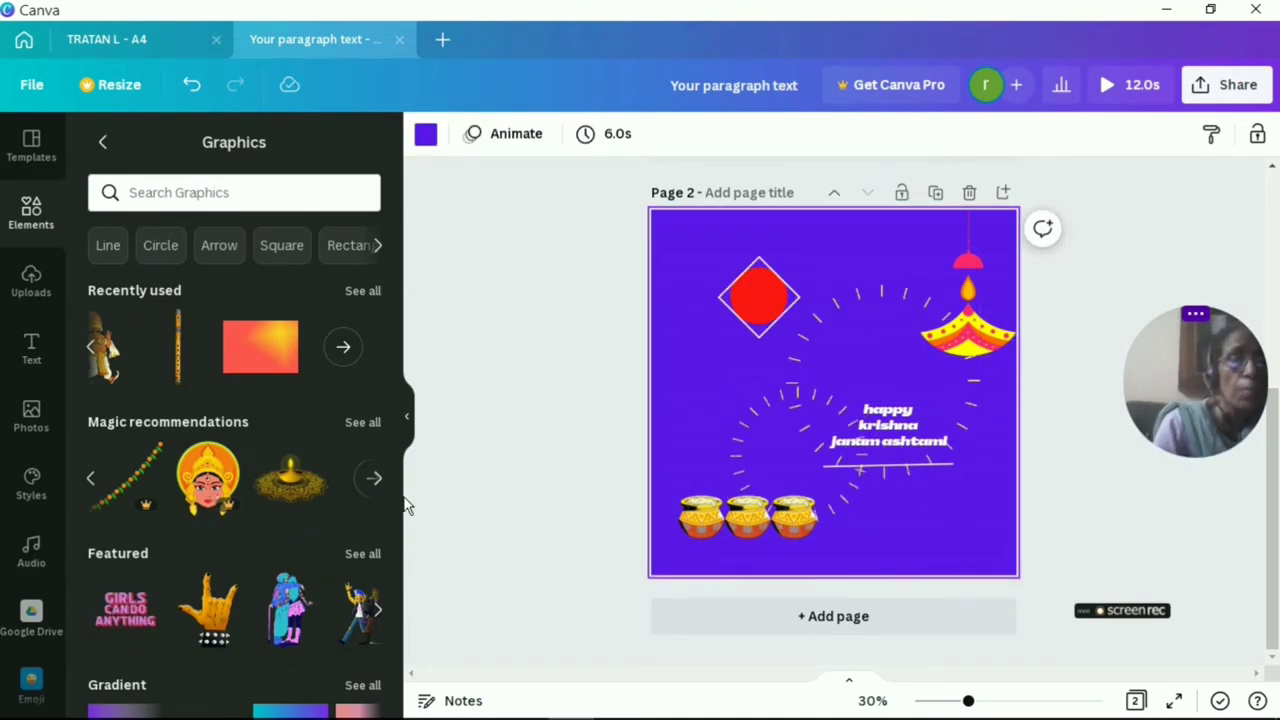
left_click(296, 500)
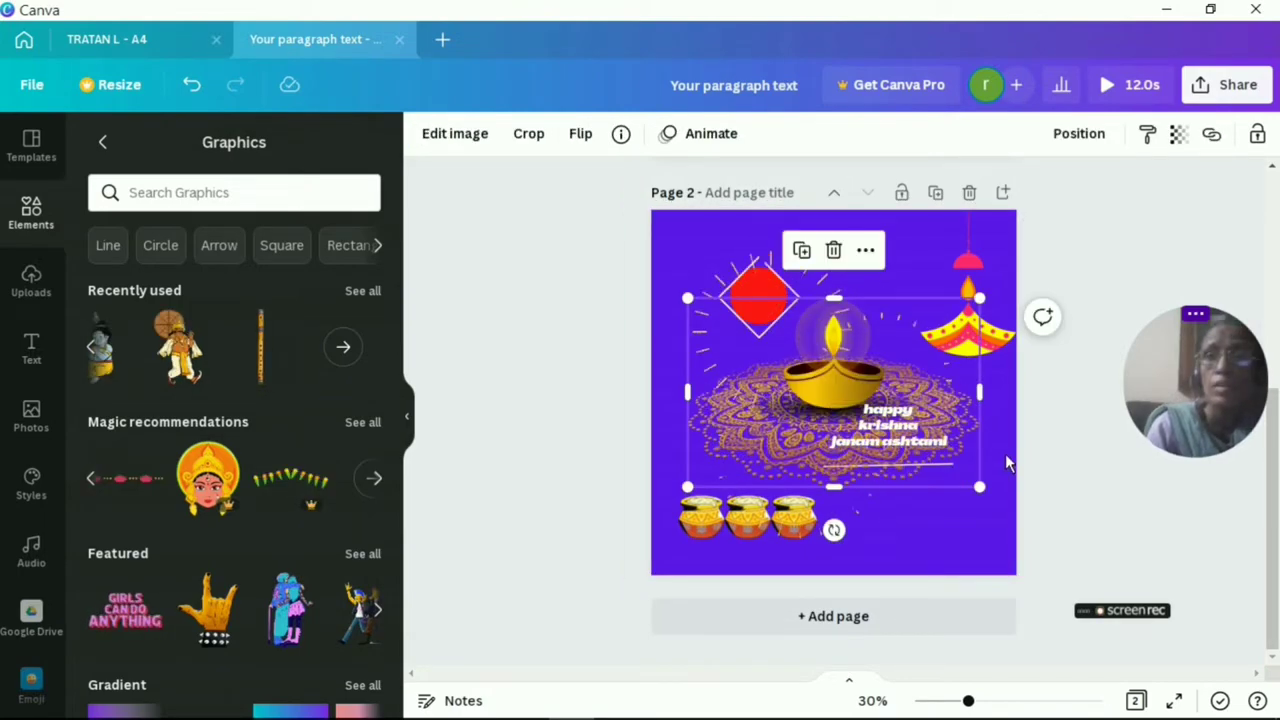
left_click_drag(985, 297, 822, 444)
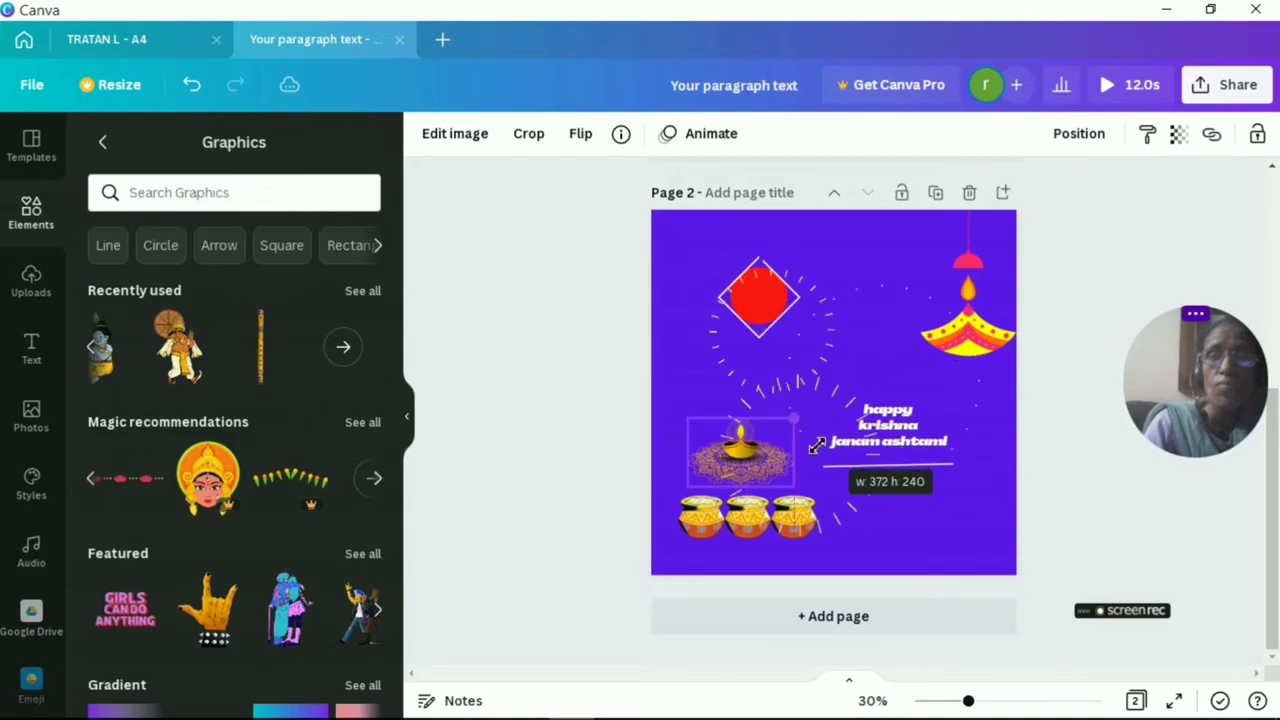
left_click_drag(823, 446, 815, 443)
left_click(945, 548)
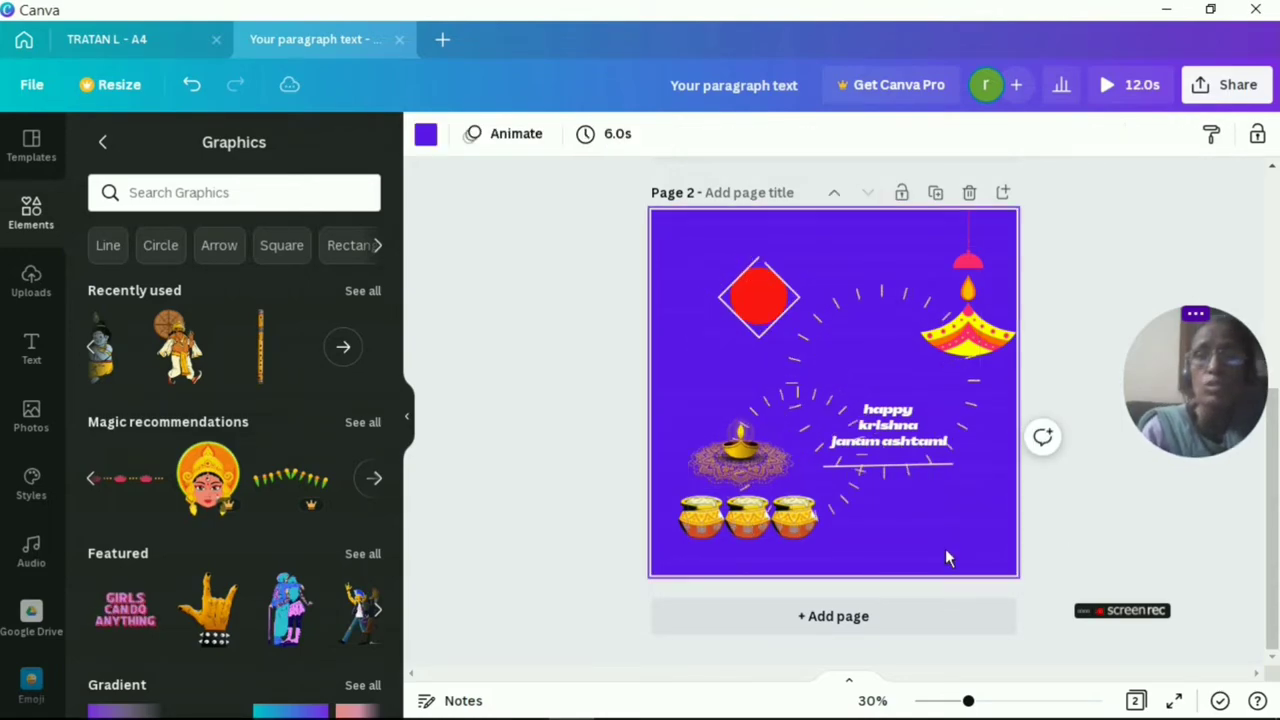
left_click(363, 290)
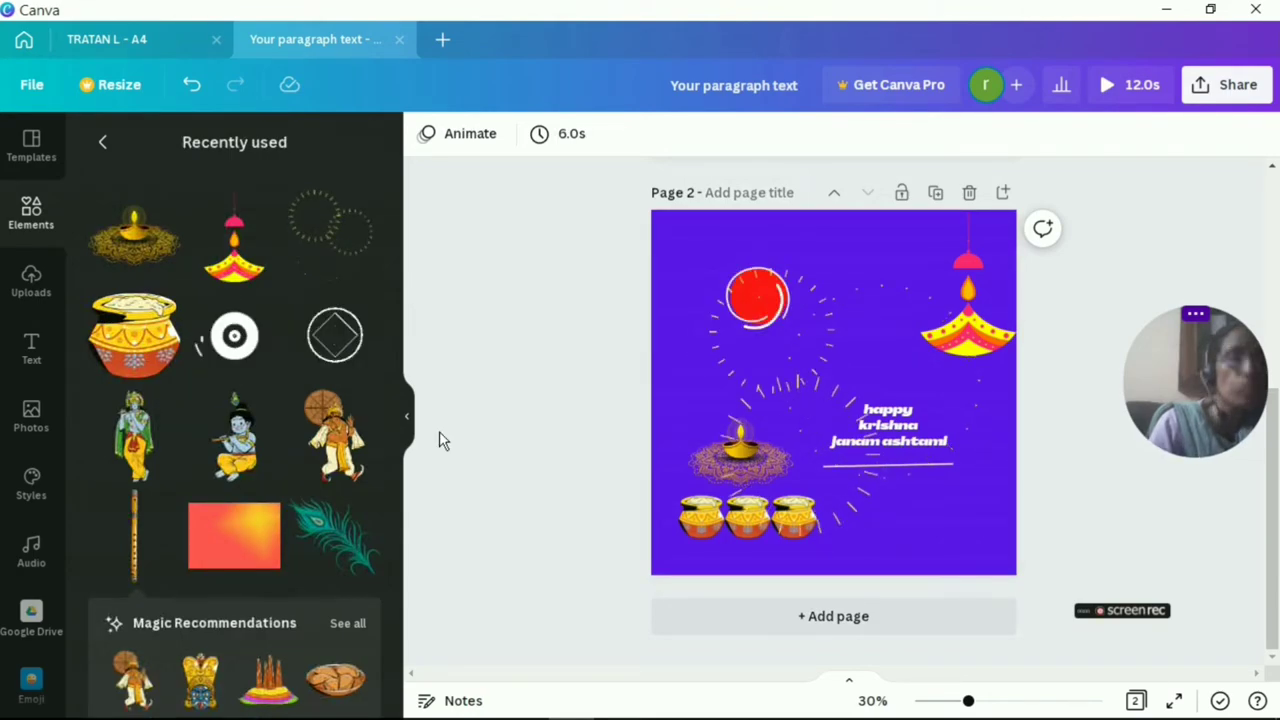
Step: Add a decorated pot and the flute-playing Krishna figure, moving Krishna to the left
left_click(130, 340)
scroll(345, 437, "down", 3)
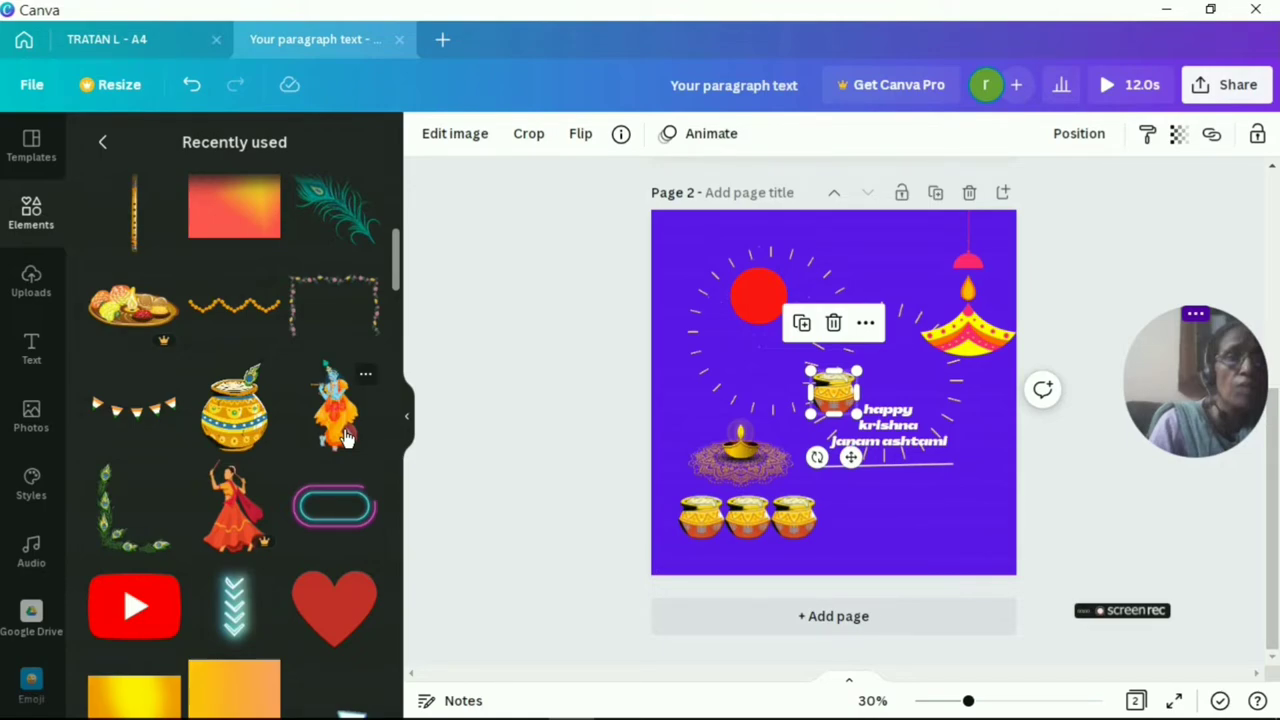
left_click(345, 437)
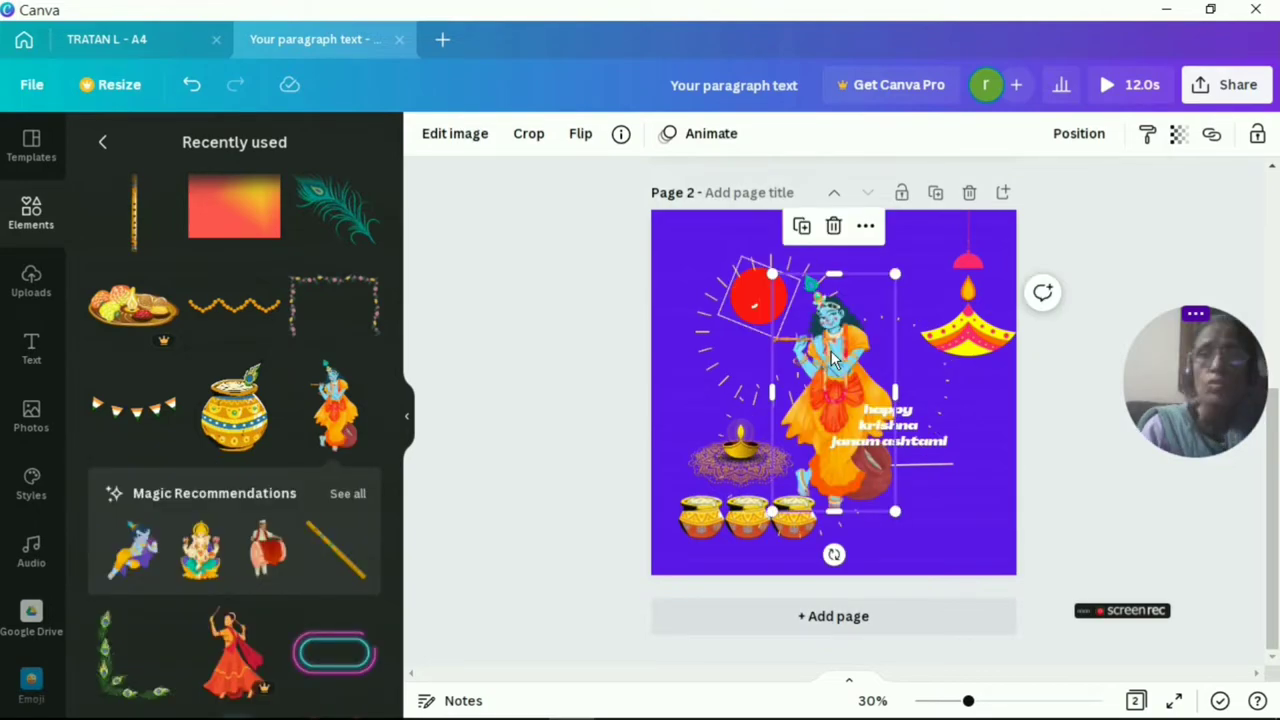
left_click_drag(831, 358, 771, 342)
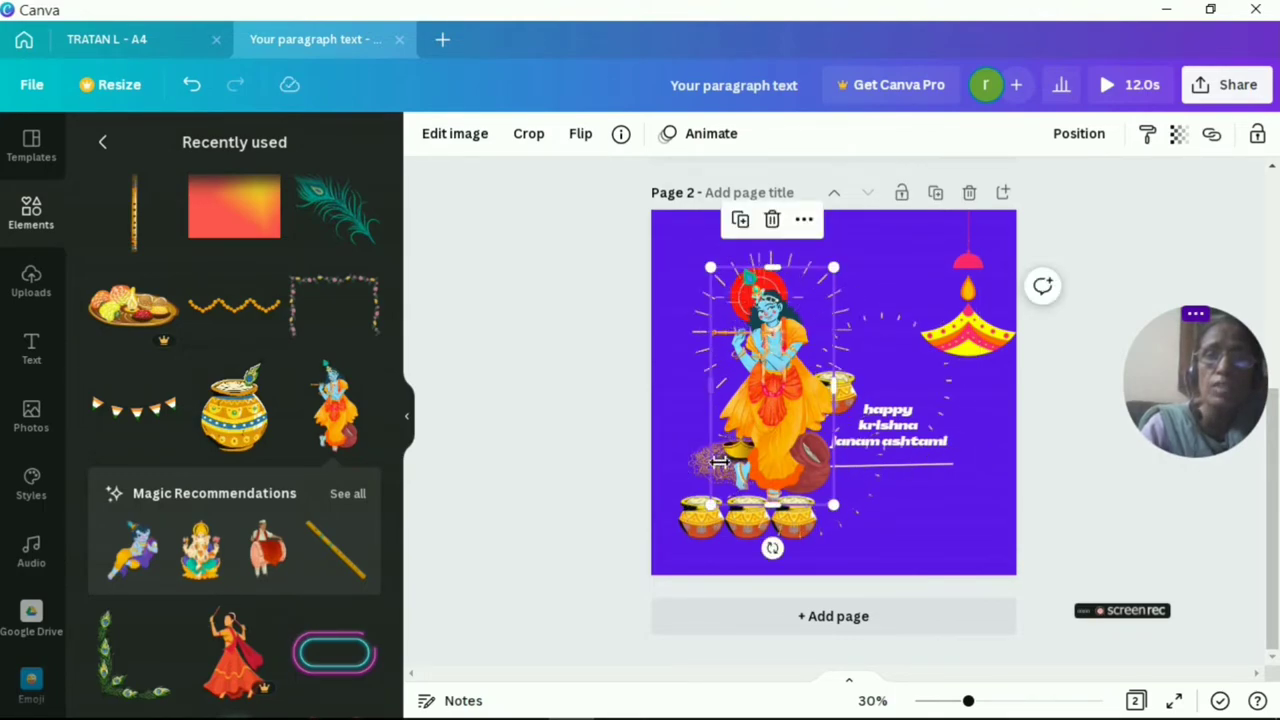
Step: Move the diya-on-mandala to the left edge and place another decorated pot at lower right
left_click_drag(718, 462, 653, 476)
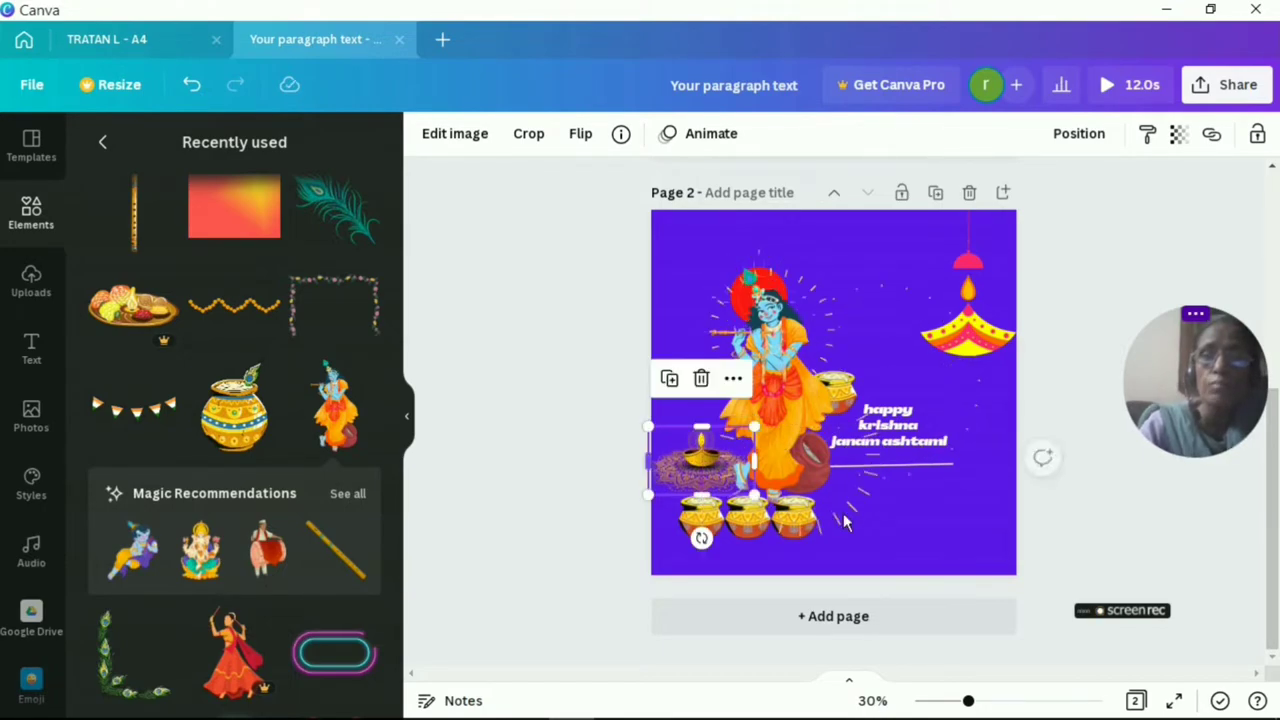
left_click(1034, 529)
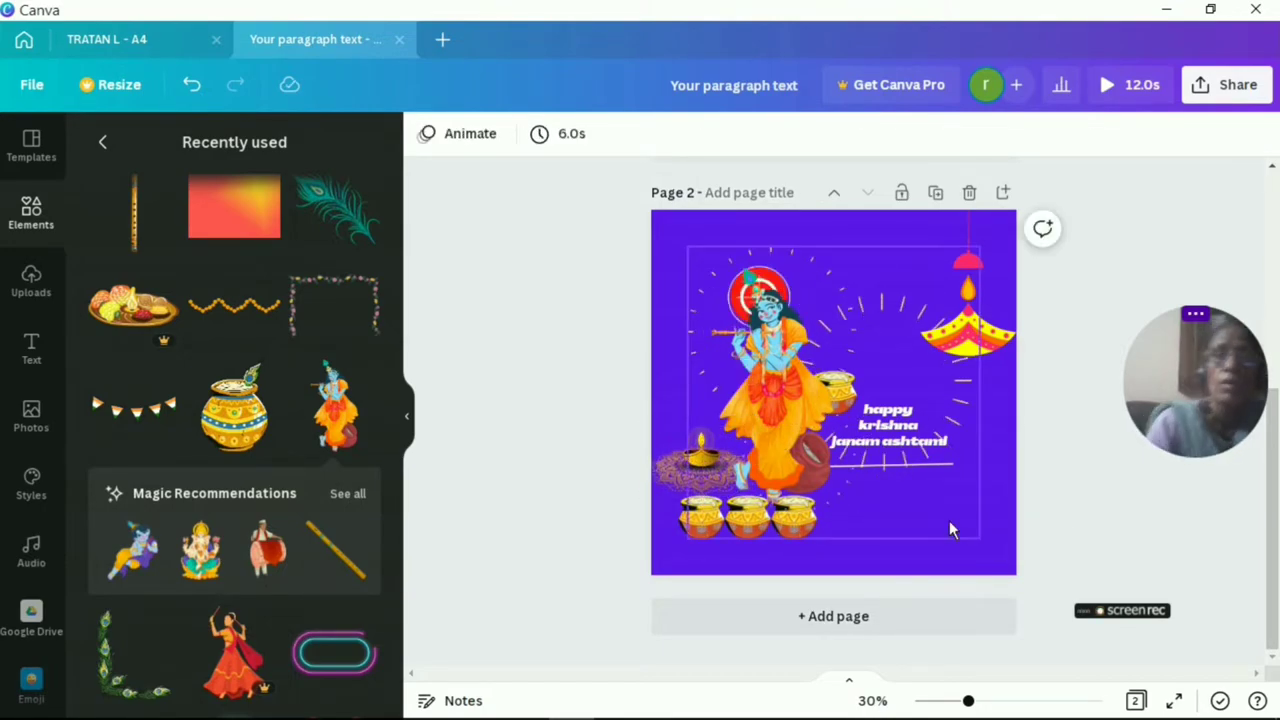
mouse_move(234, 410)
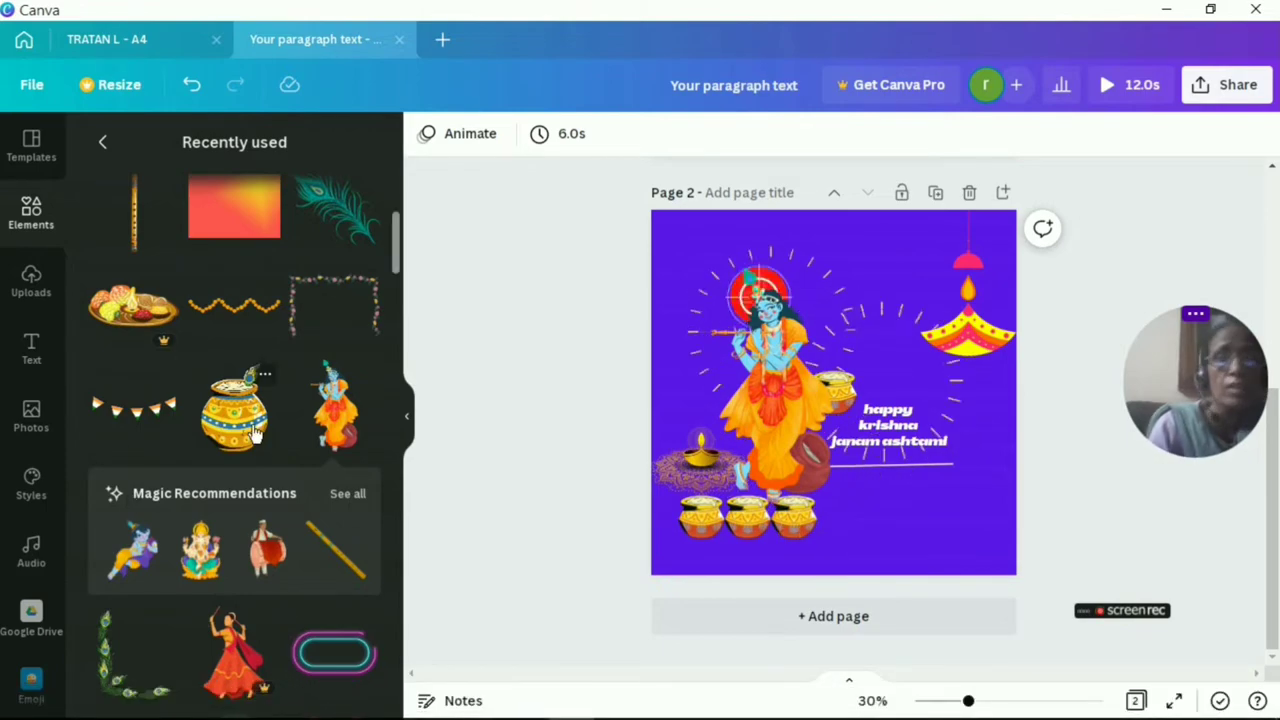
left_click(255, 432)
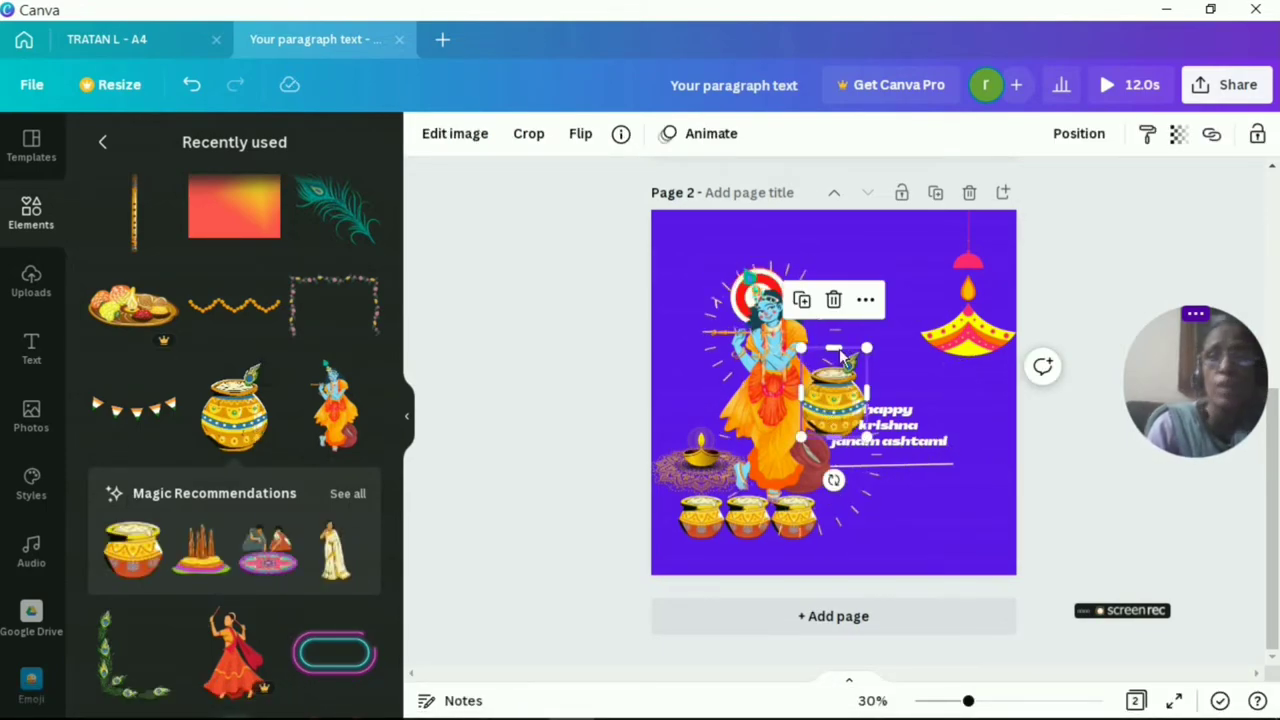
left_click(888, 425)
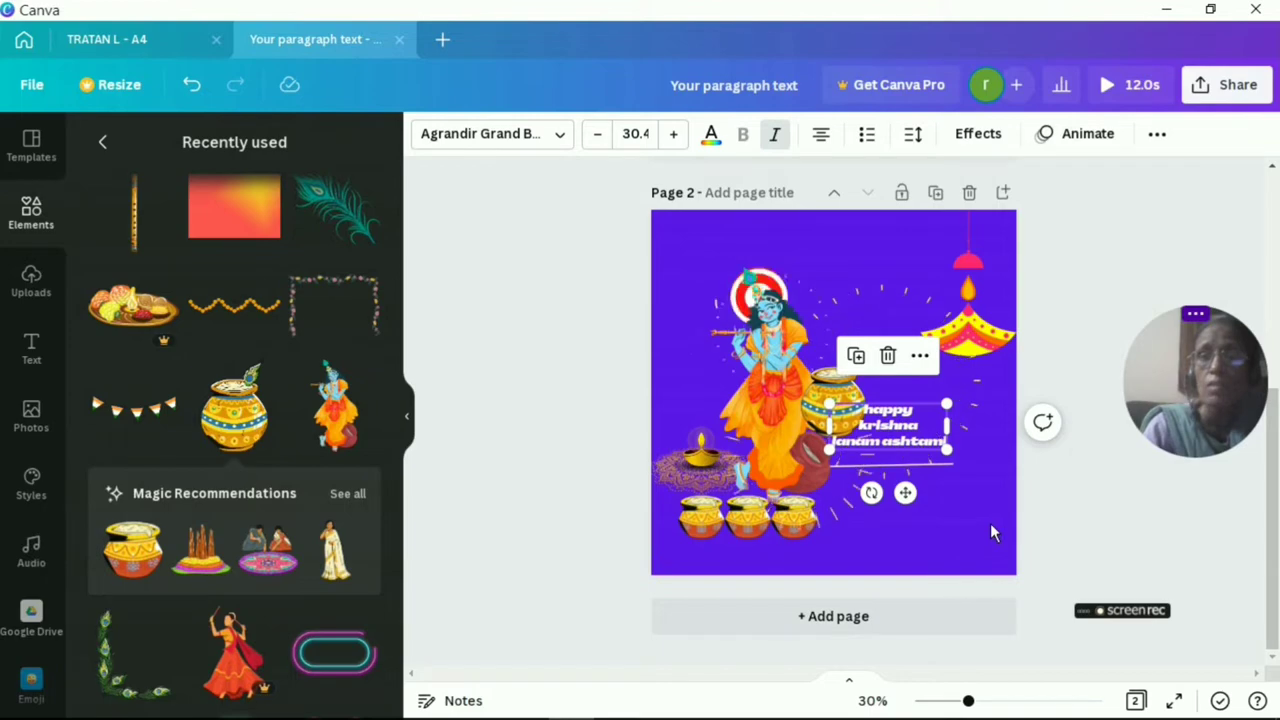
left_click(1045, 541)
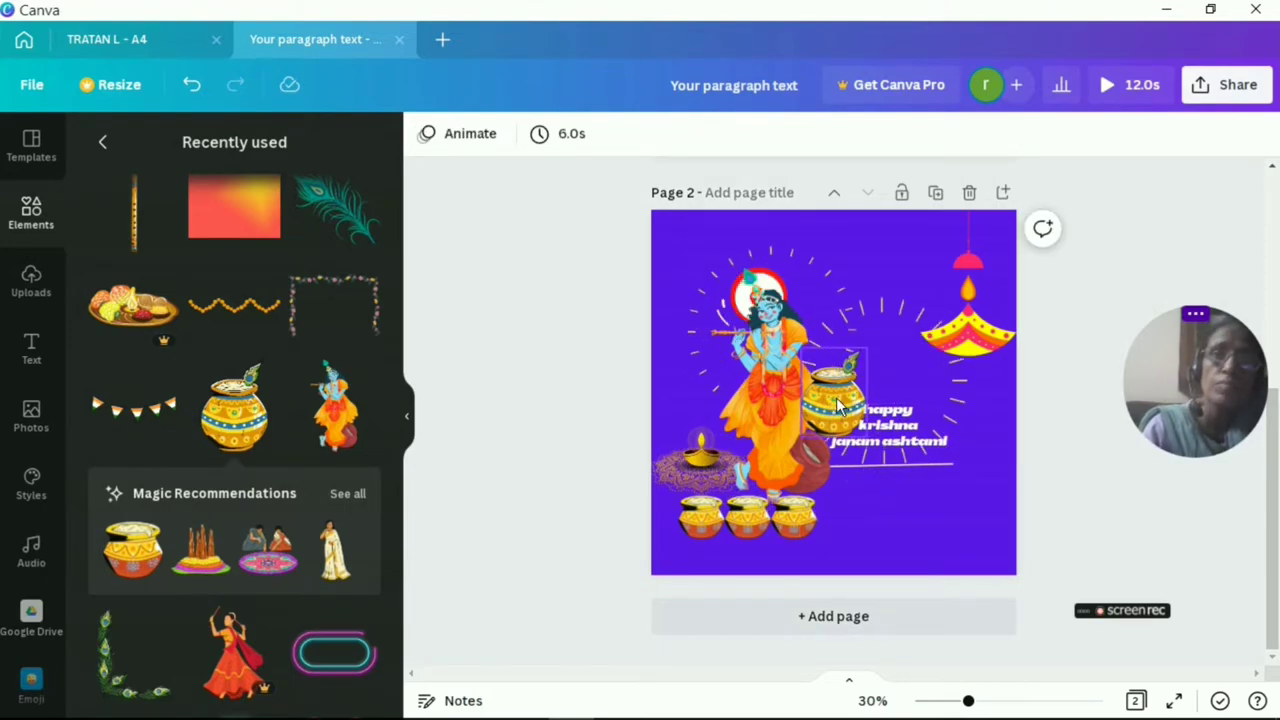
left_click_drag(845, 395, 920, 553)
left_click_drag(960, 530, 972, 500)
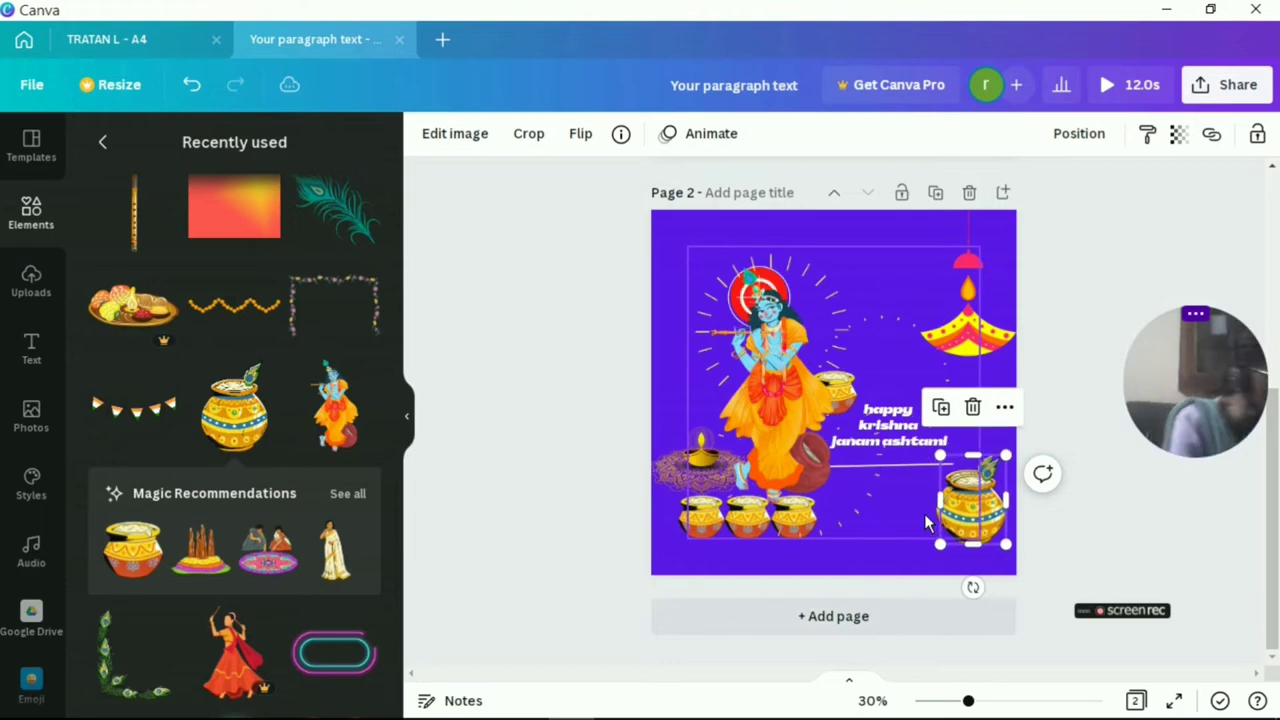
Step: Nudge the lower-right pot into place and shift the rays frame around Krishna left and down
key("shift+Right")
key("shift+Down")
key("shift+Right")
key("shift+Down")
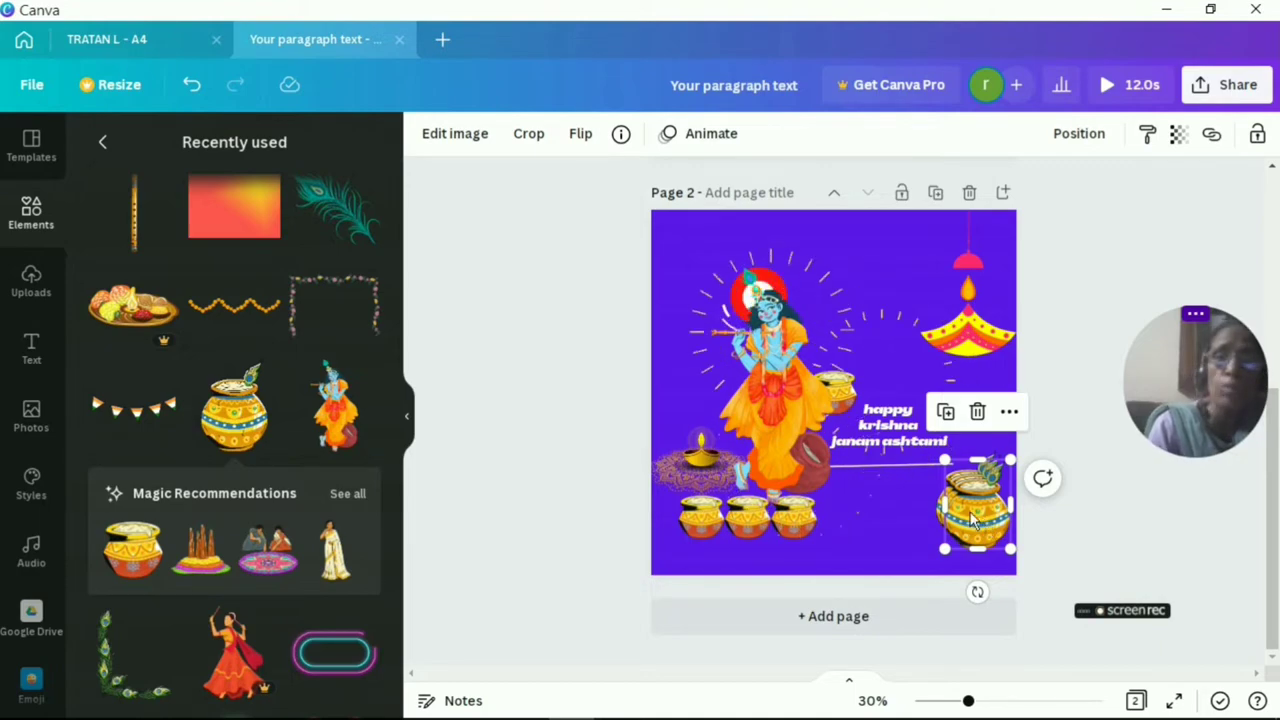
mouse_move(984, 522)
left_mouse_down()
mouse_move(857, 514)
mouse_move(982, 516)
left_mouse_up()
left_click(859, 527)
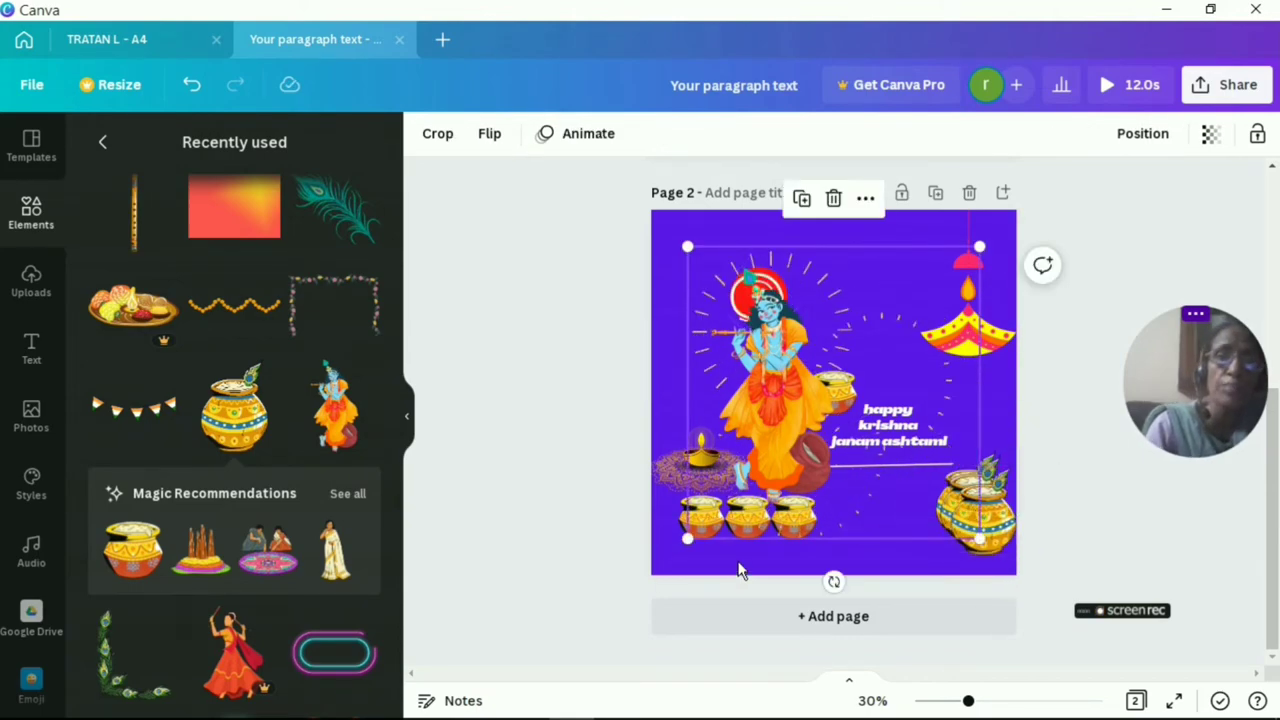
left_click_drag(755, 530, 719, 552)
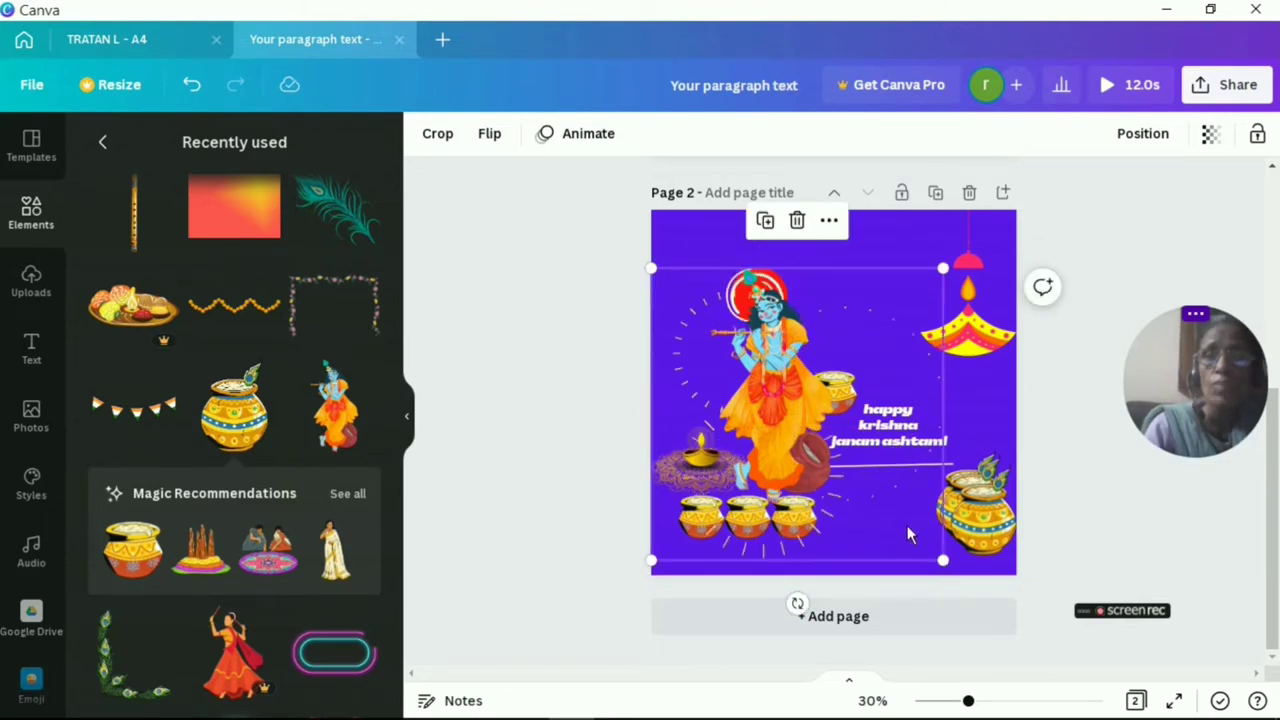
Step: Enlarge the greeting text by dragging its corner handle
left_click(860, 438)
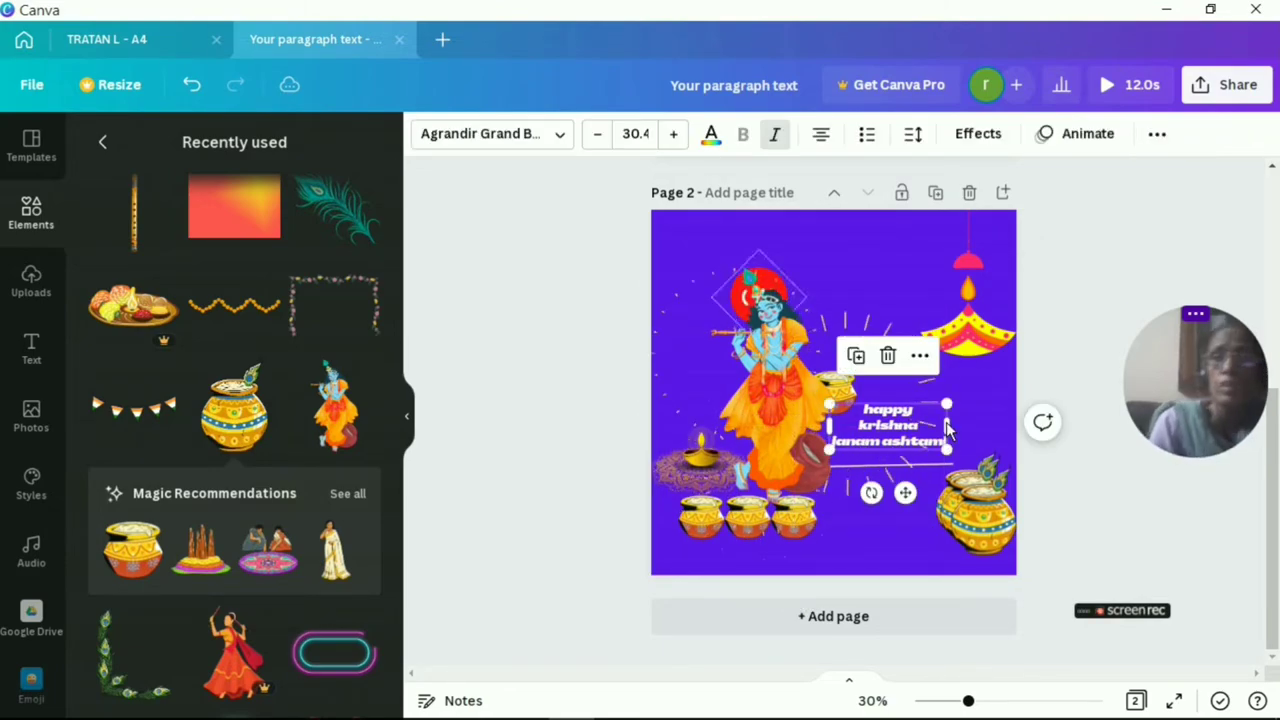
left_click_drag(948, 403, 1019, 397)
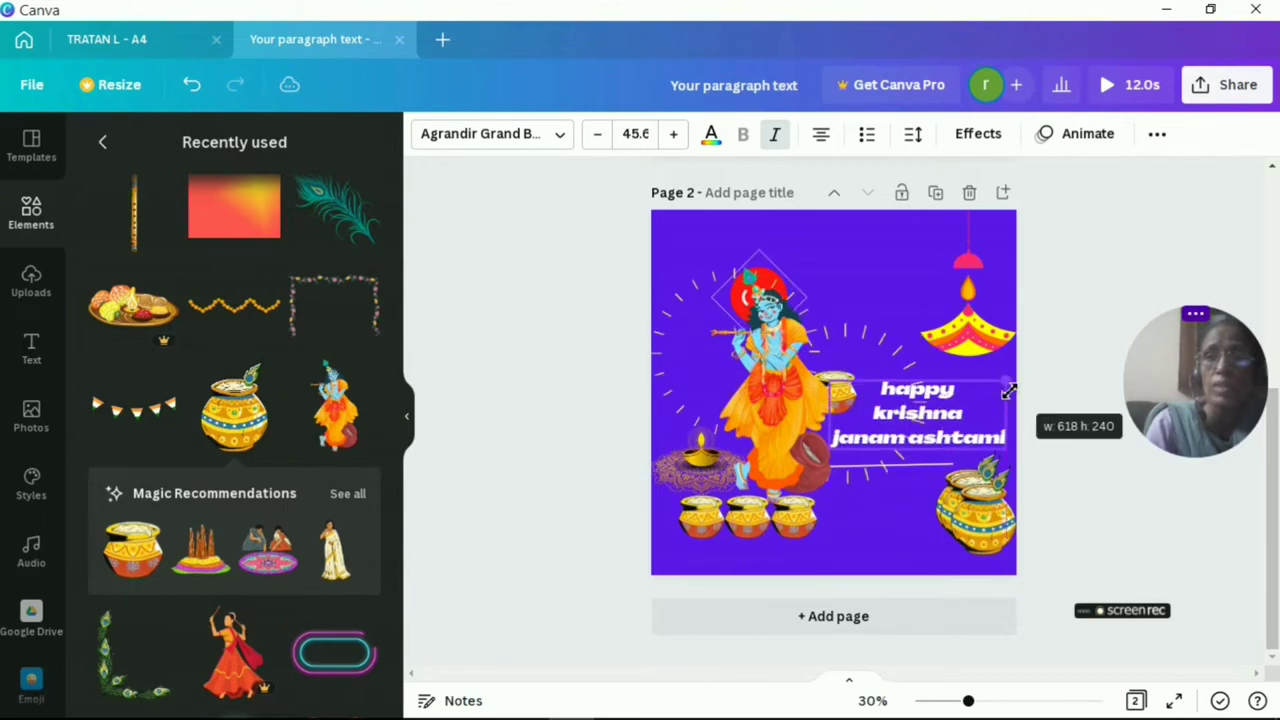
left_click(894, 562)
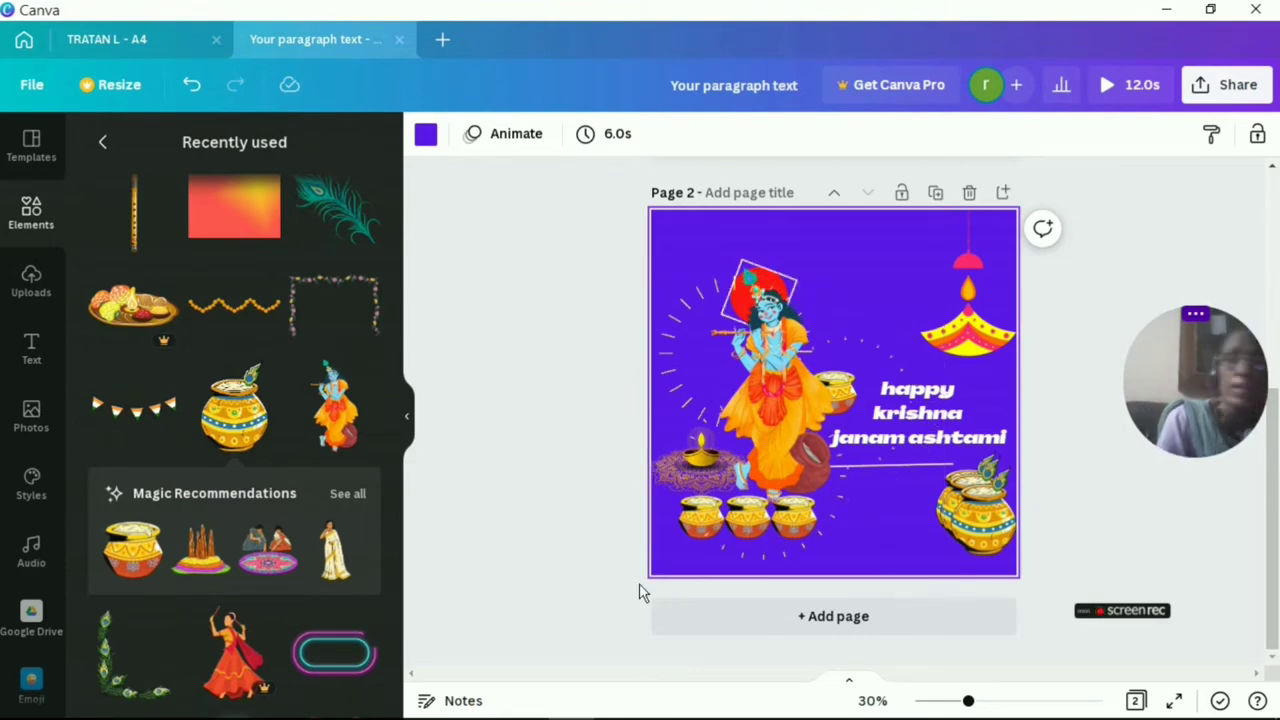
Step: Try the greeting in uppercase with Ctrl+Shift+K, then undo back to lowercase
left_click(903, 418)
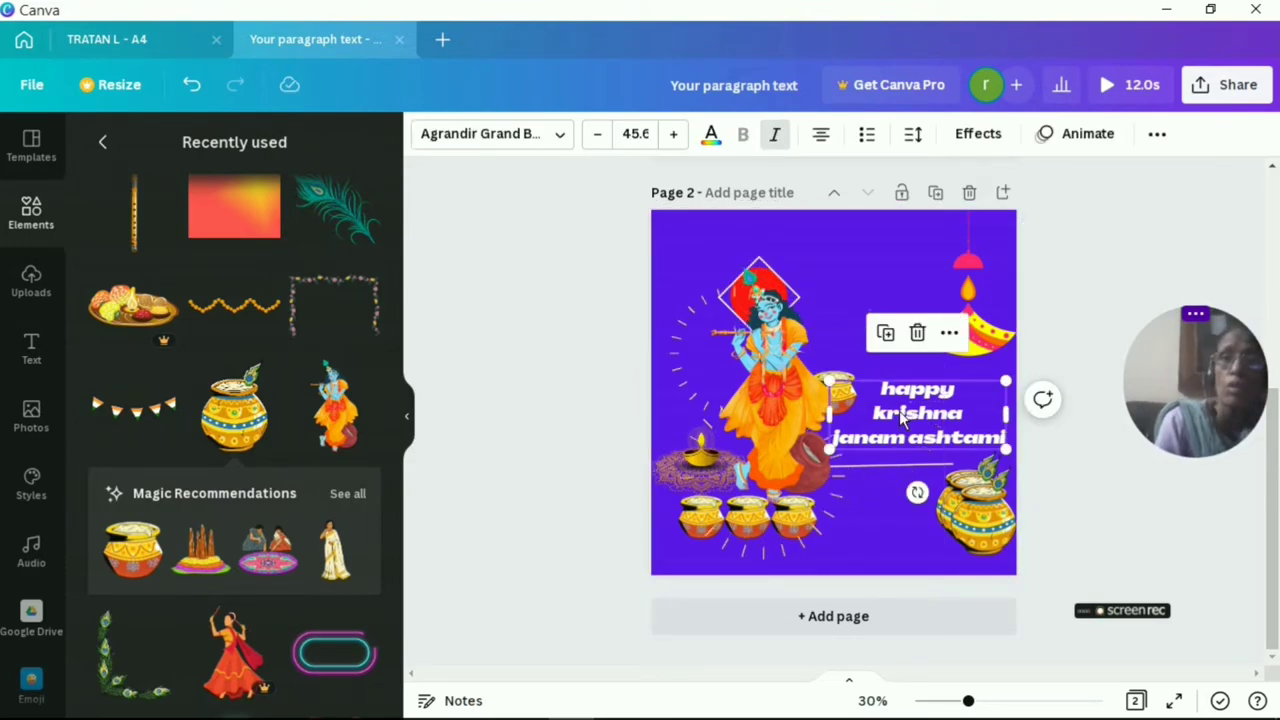
key("ctrl+a")
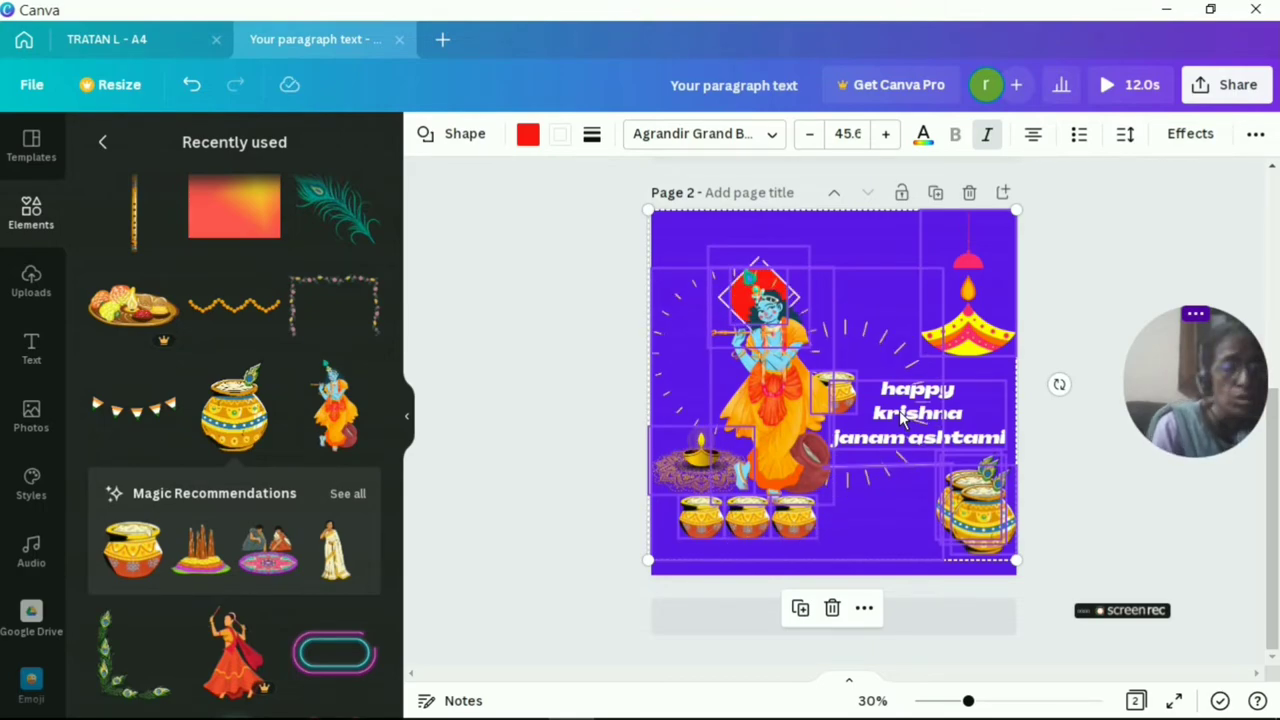
key("ctrl+shift+k")
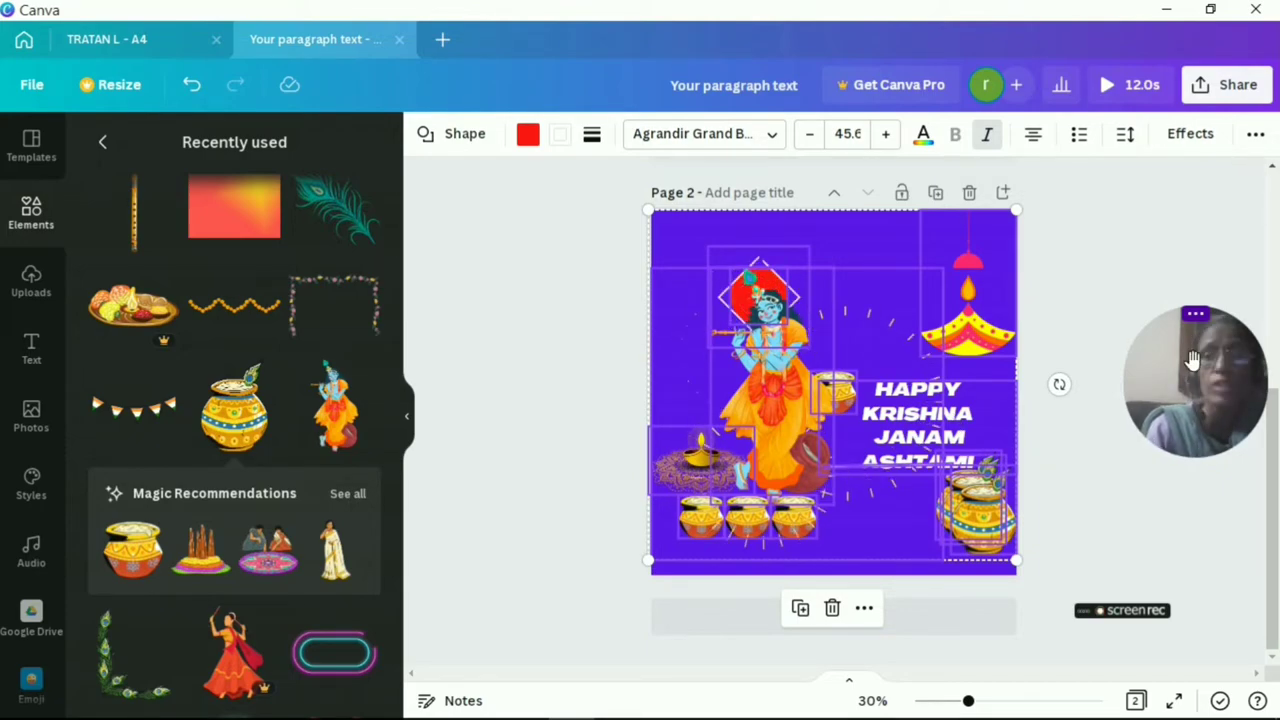
key("ctrl+z")
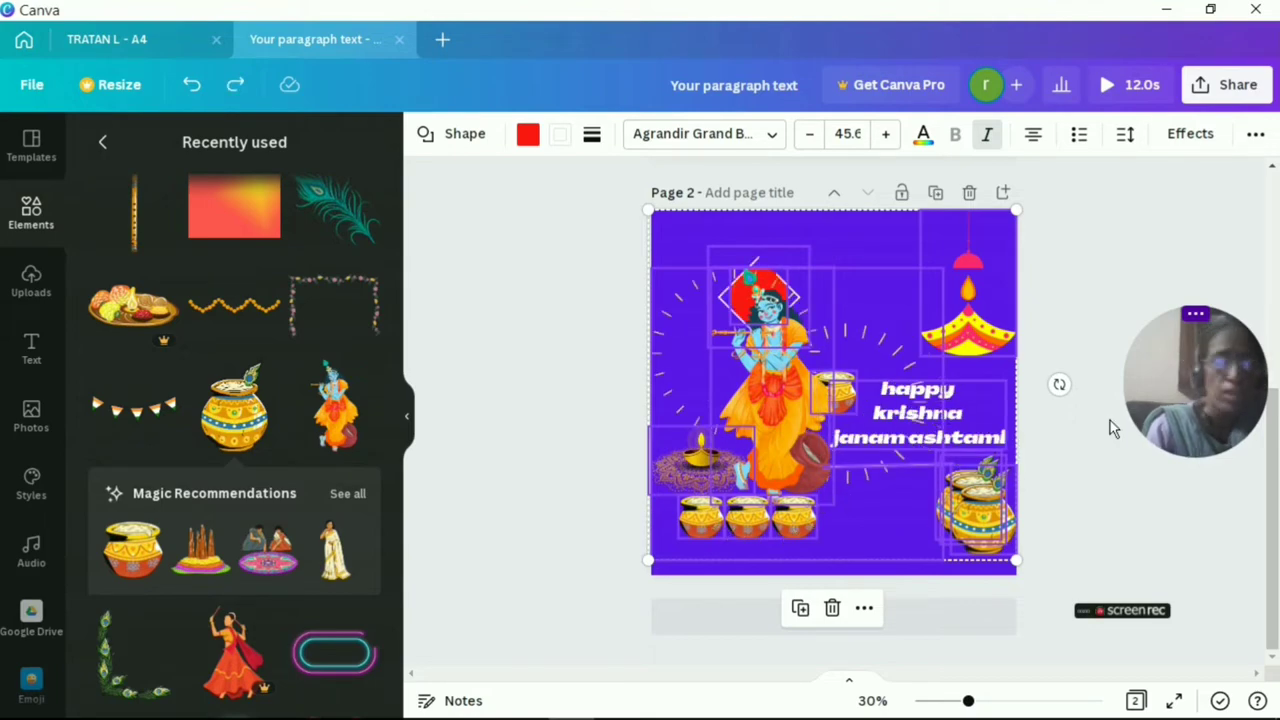
key("ctrl+y")
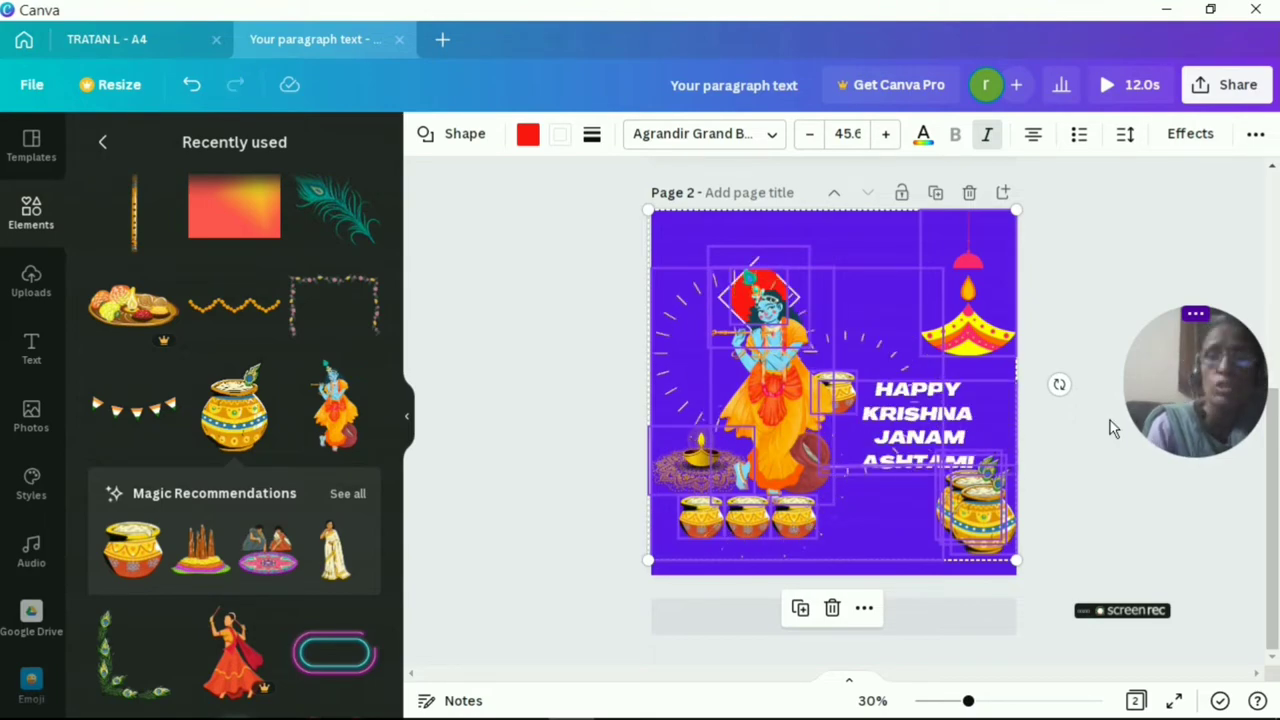
key("ctrl+z")
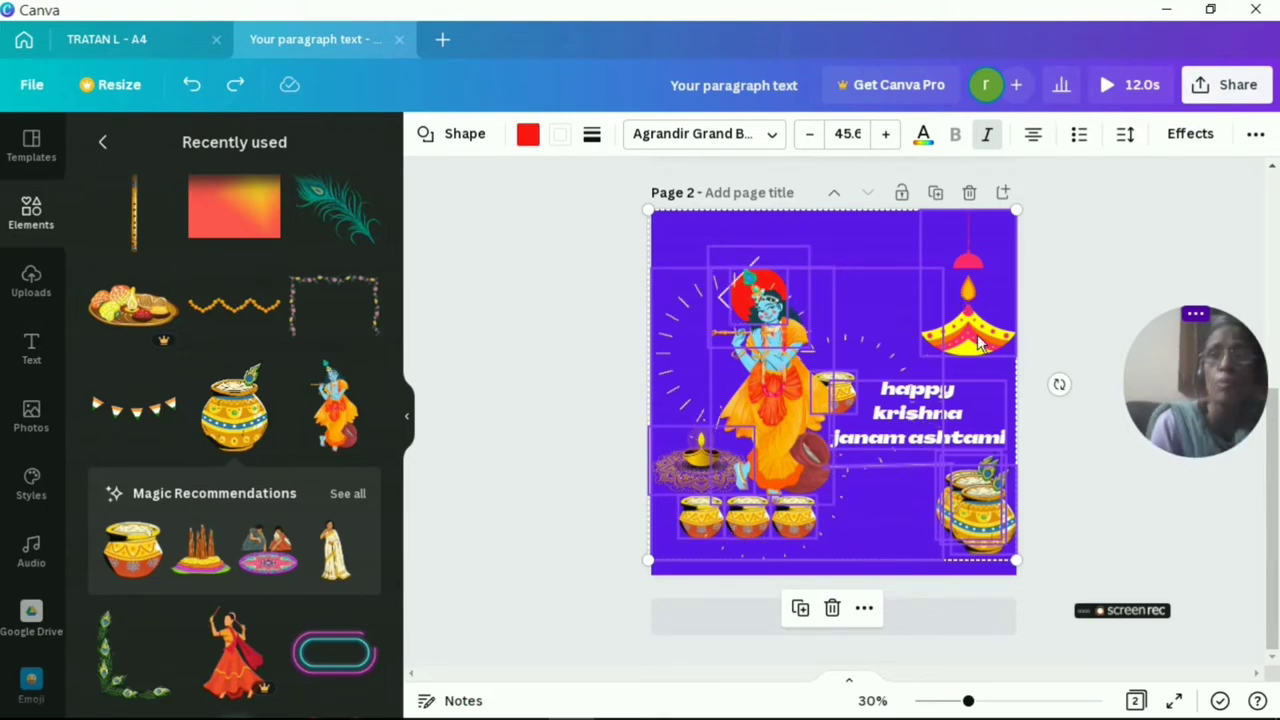
Step: Place a second hanging diya to the left of the first along the top edge
left_click(1050, 272)
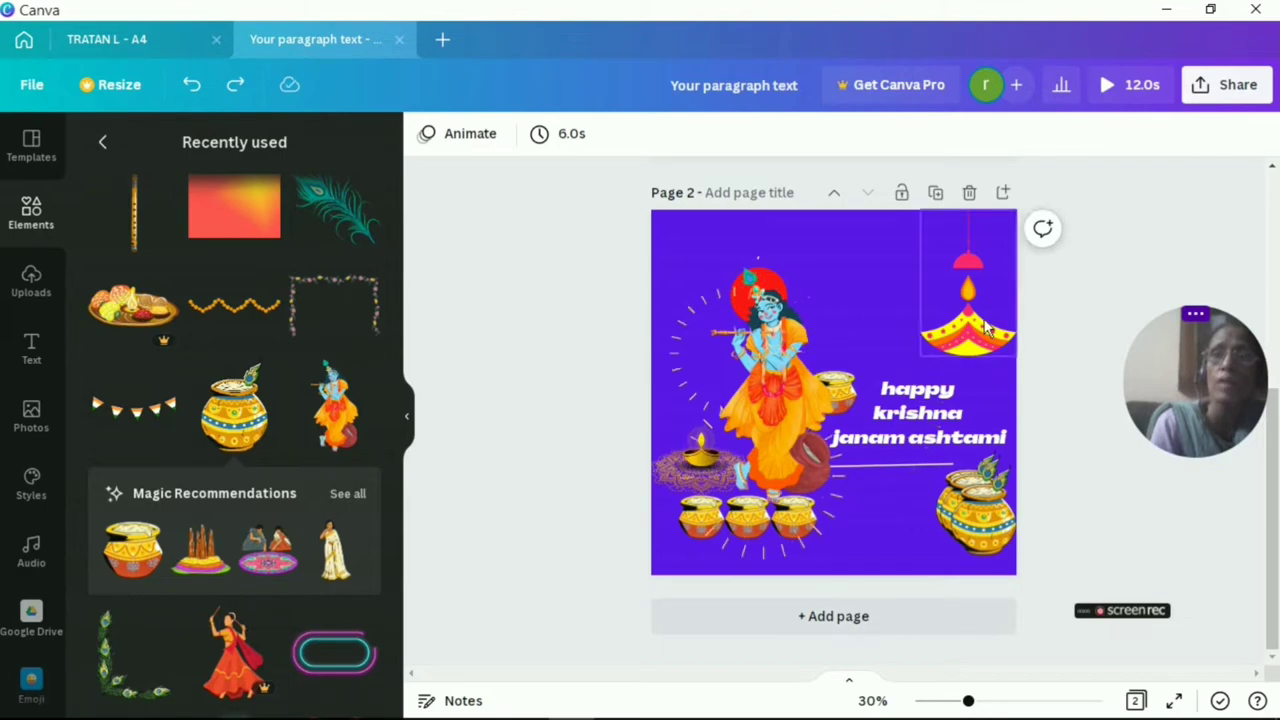
left_click(978, 337)
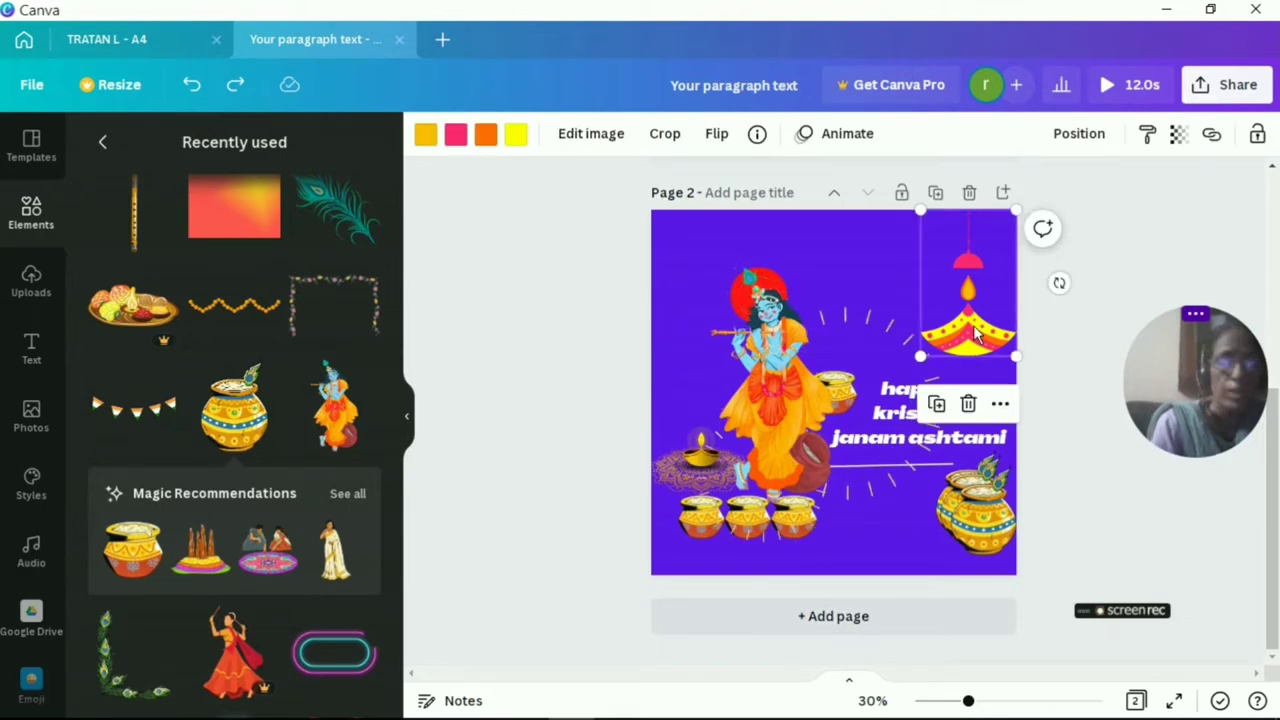
mouse_move(976, 336)
left_mouse_down()
mouse_move(893, 315)
mouse_move(888, 337)
left_mouse_up()
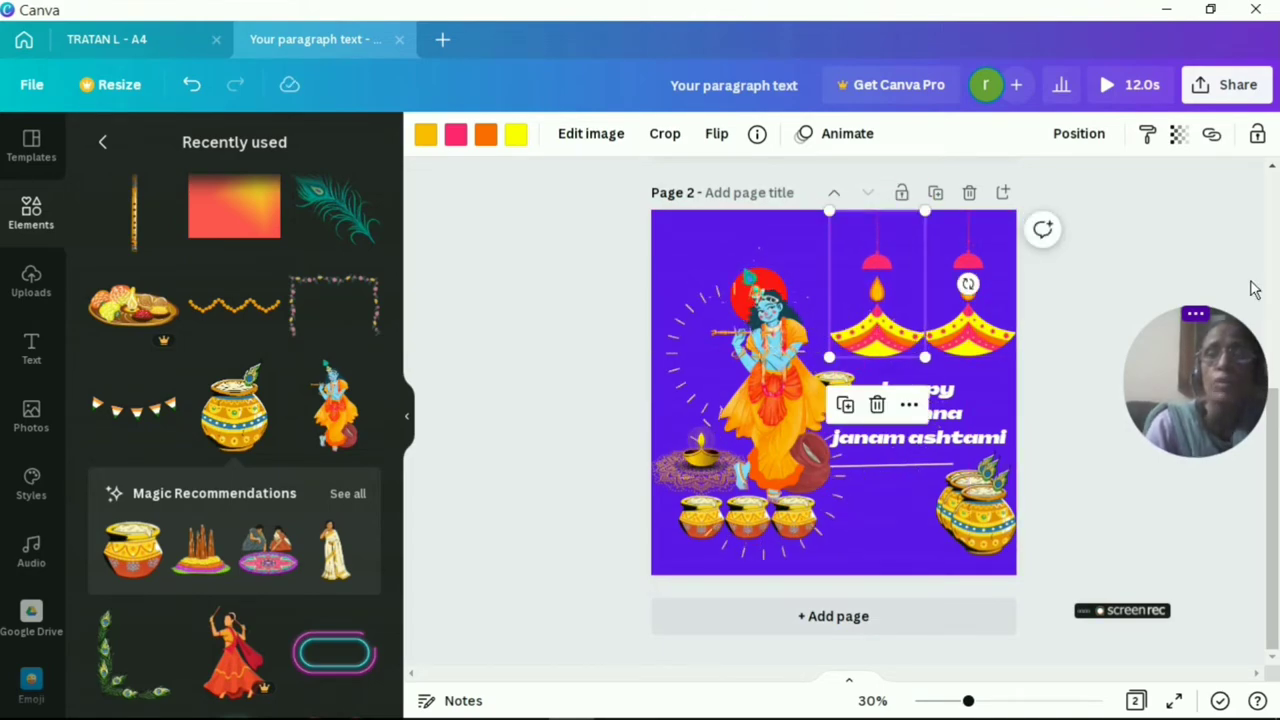
left_click(1066, 314)
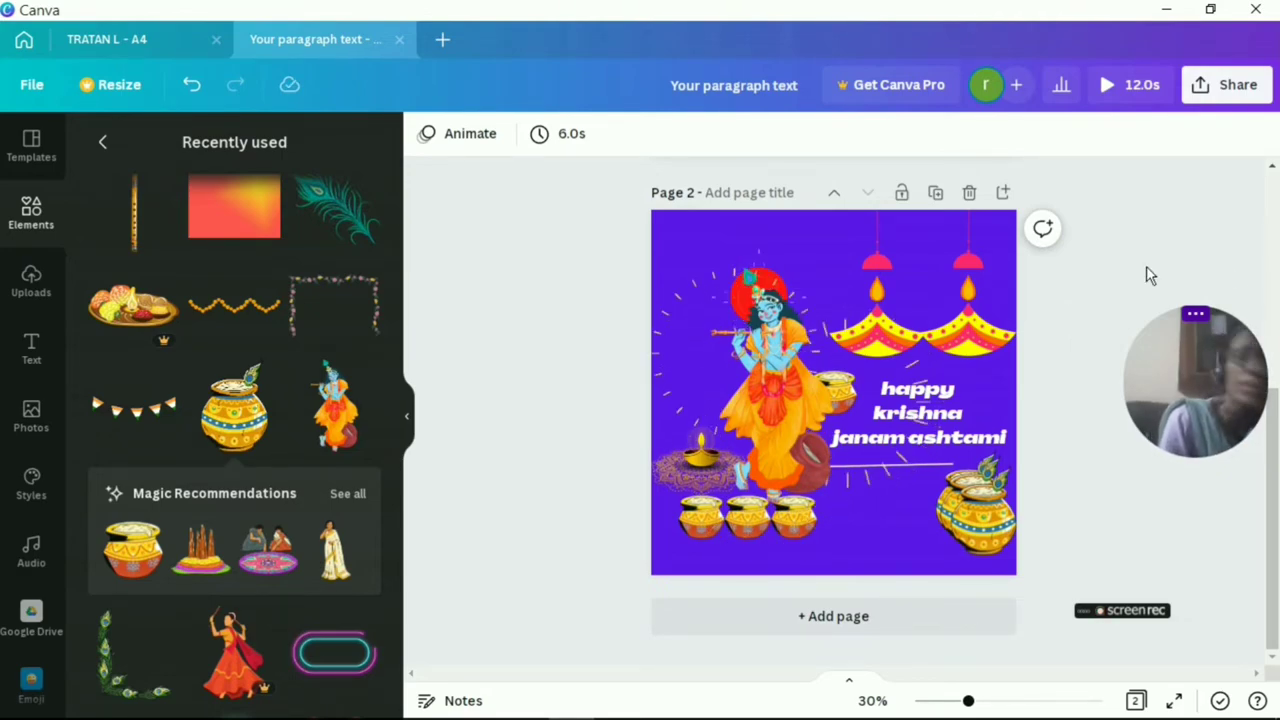
left_click(930, 428)
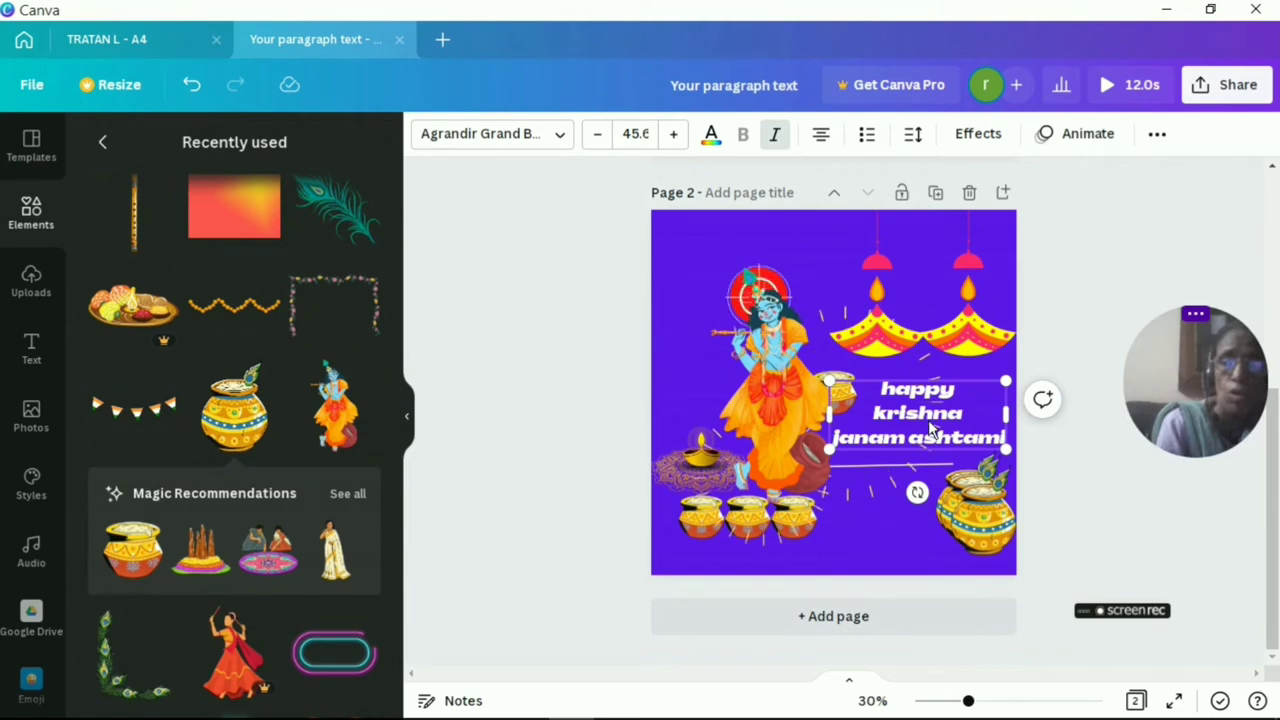
key("ctrl+shift+l")
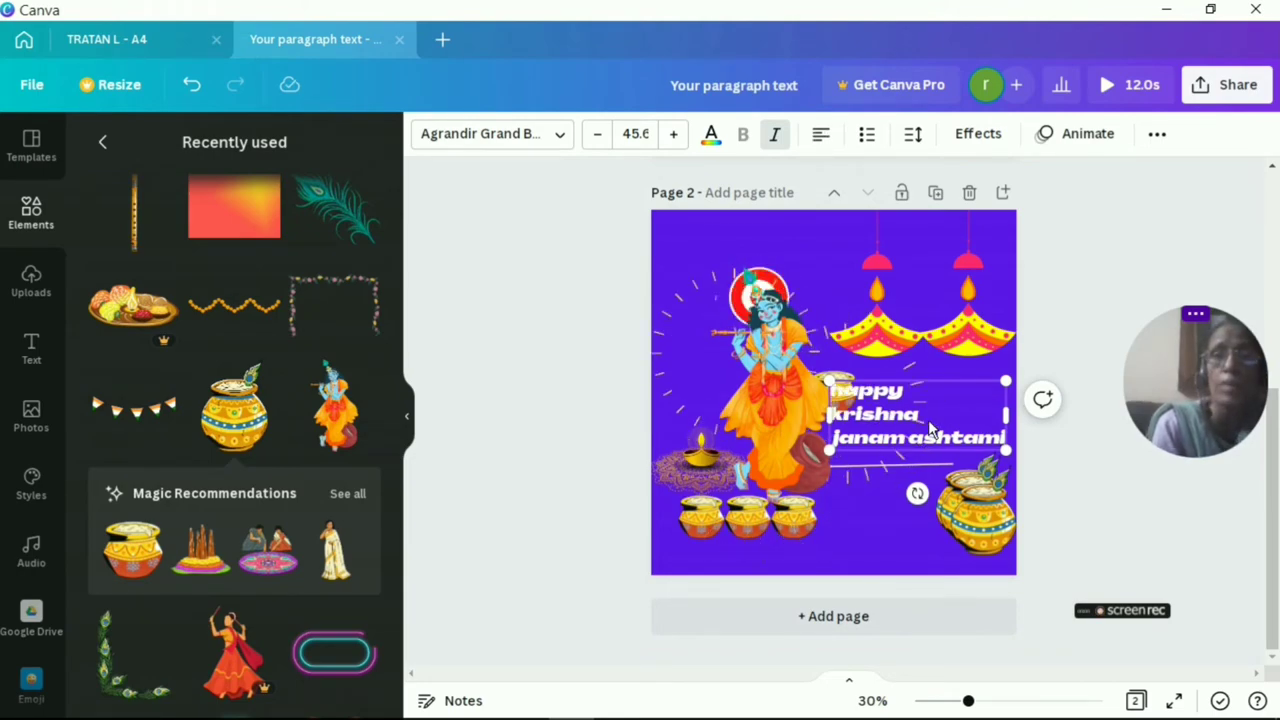
key("ctrl+shift+r")
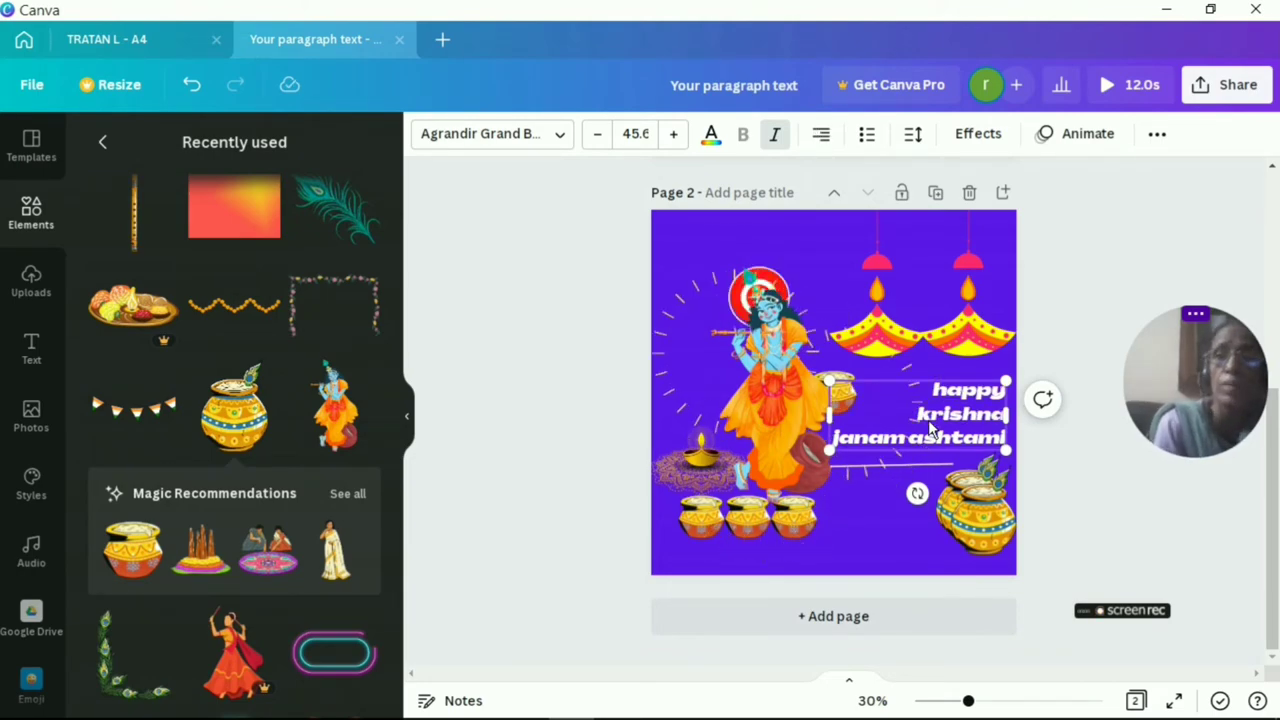
key("ctrl+shift+c")
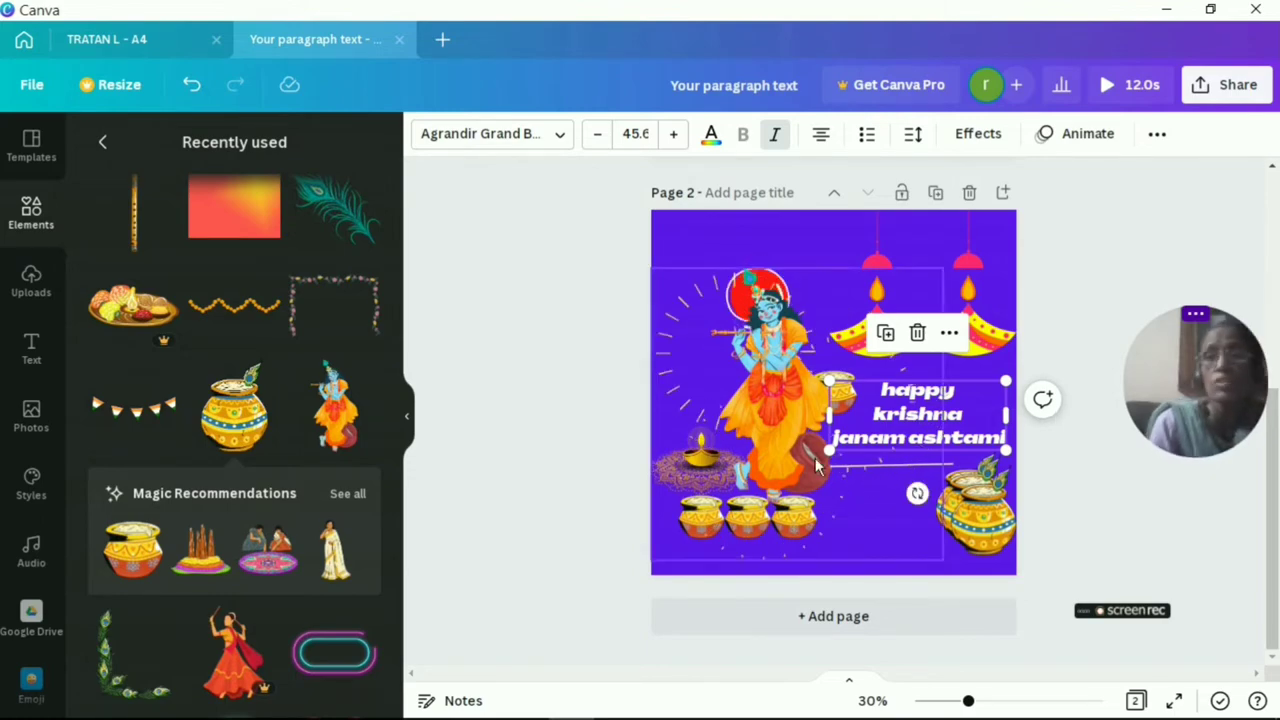
left_click(773, 375)
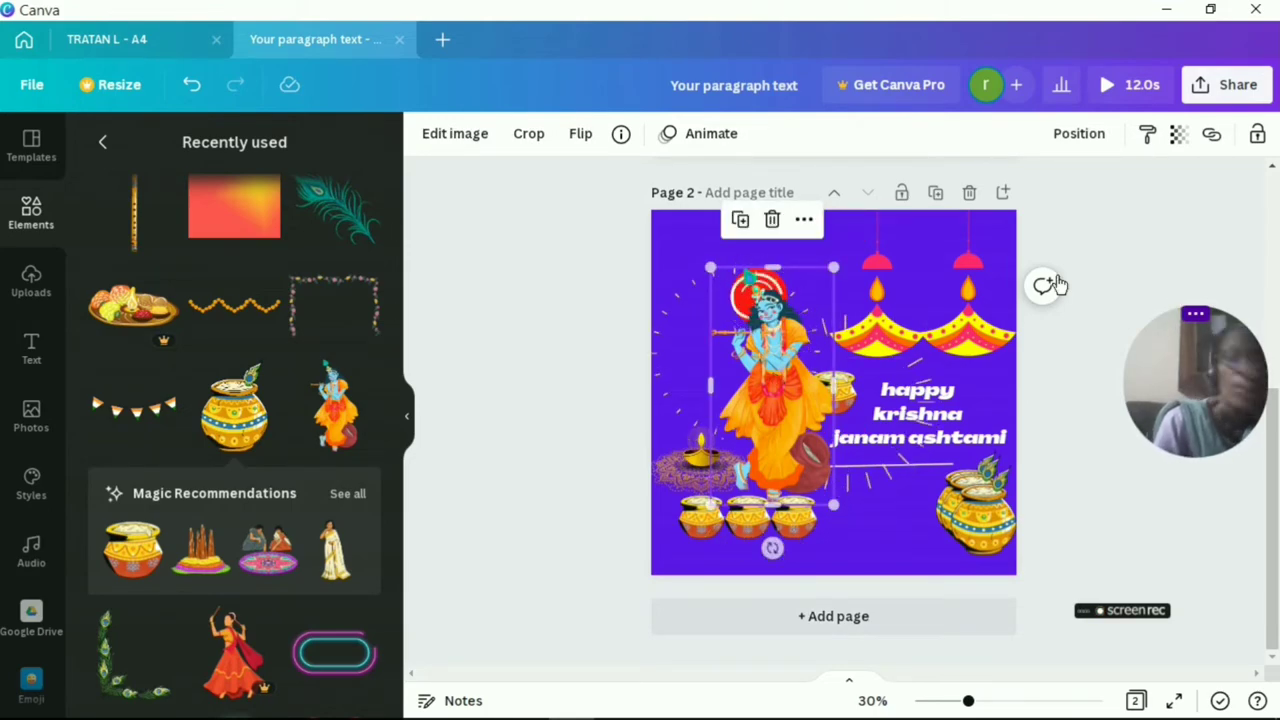
mouse_move(772, 380)
left_mouse_down()
mouse_move(788, 390)
mouse_move(660, 370)
left_mouse_up()
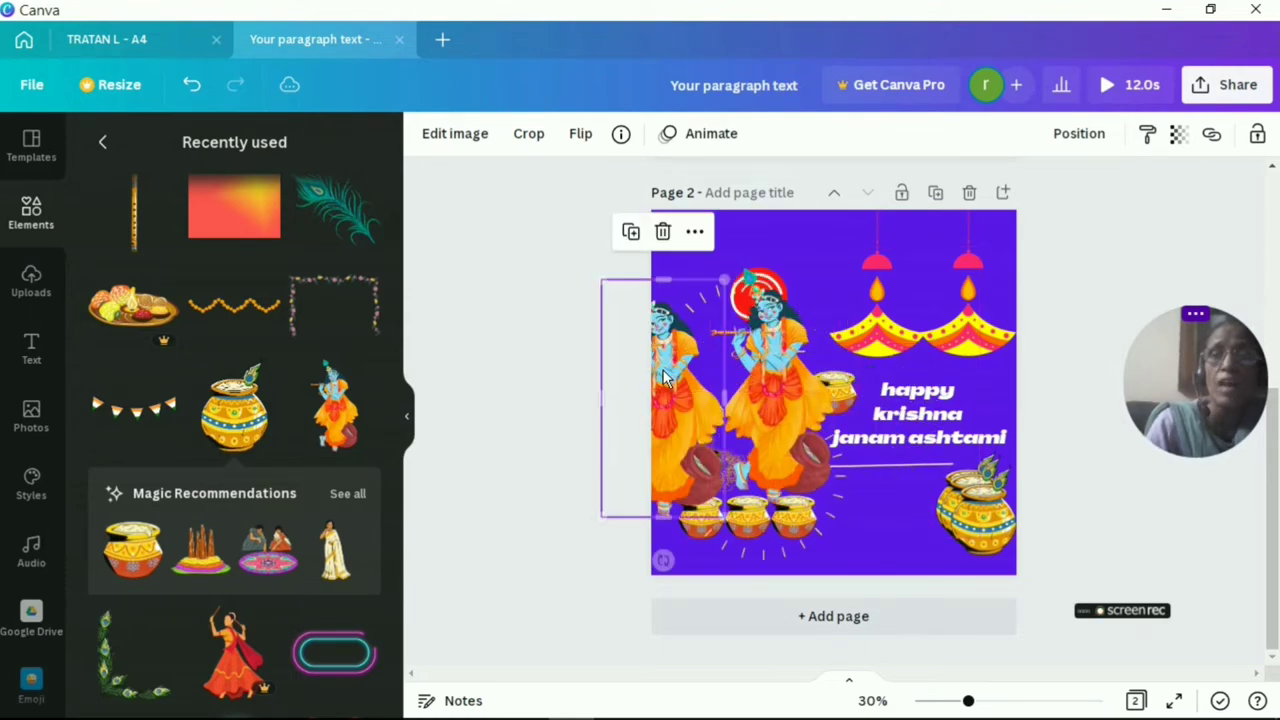
key("ctrl+z")
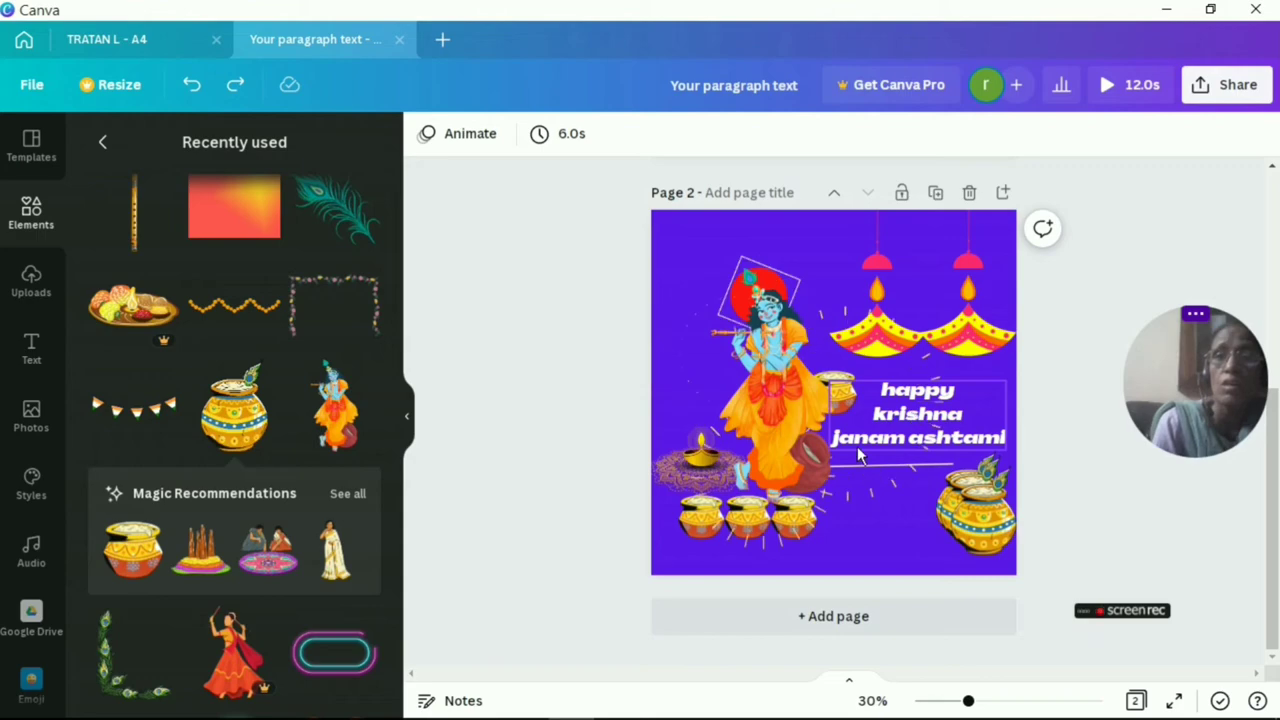
Step: Shrink the Krishna figure group, undoing an accidental downward move
left_click(850, 400)
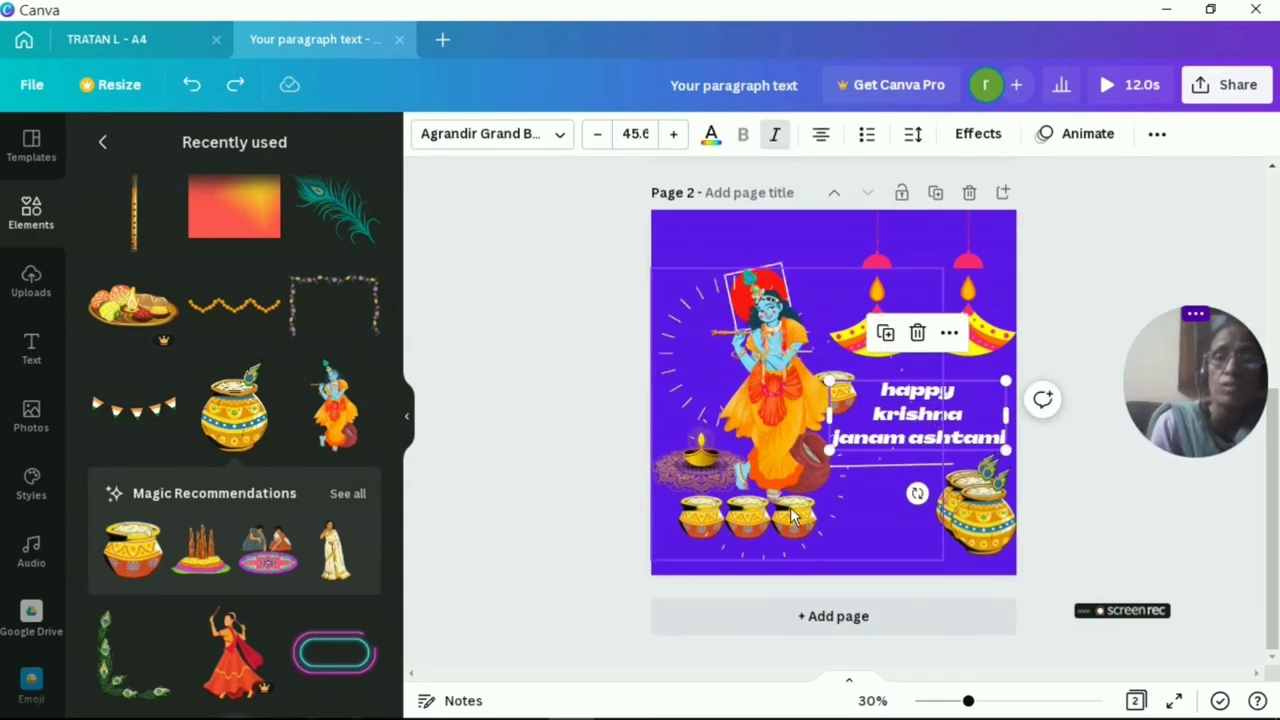
left_click(810, 558)
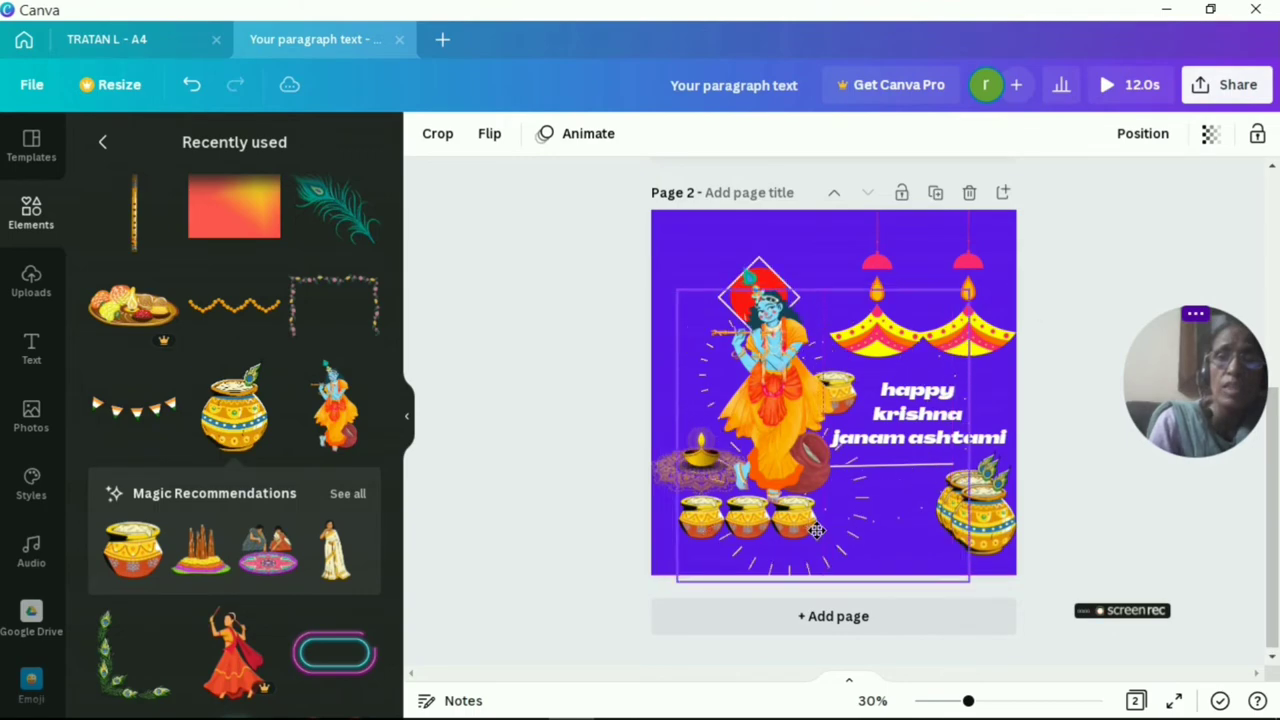
left_click_drag(815, 527, 812, 537)
key("ctrl+z")
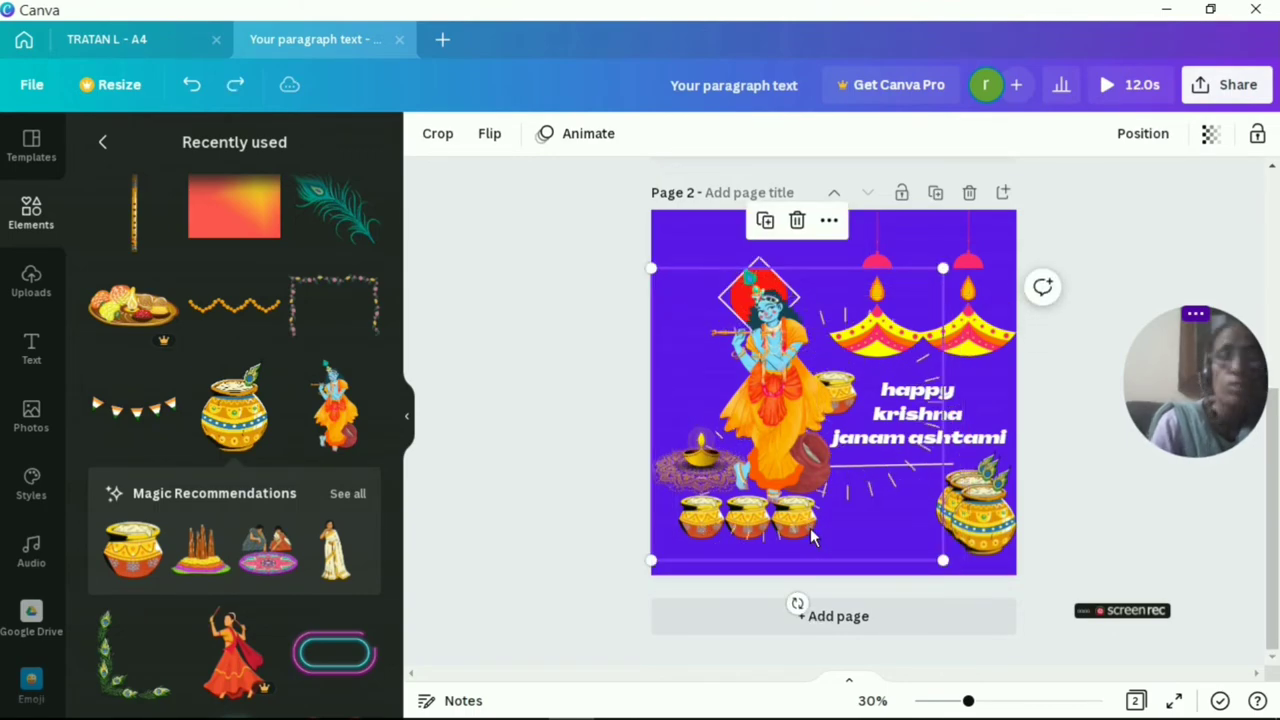
left_click(681, 597)
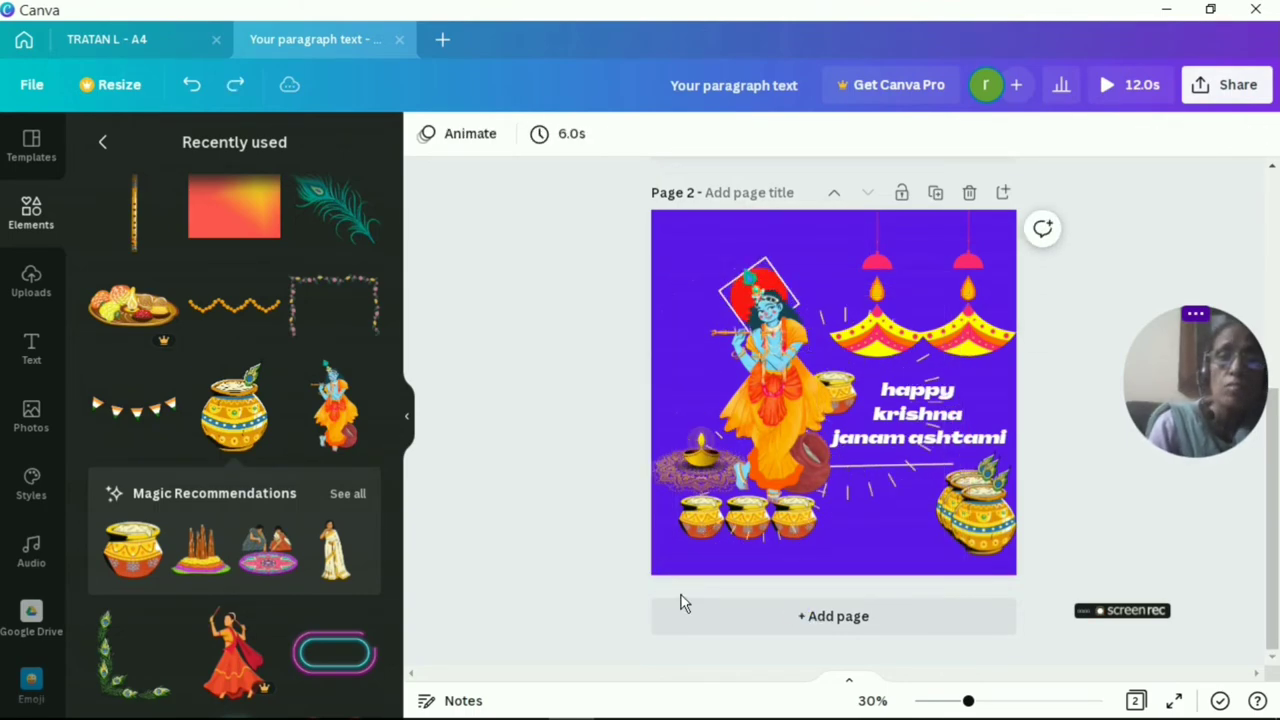
left_click(708, 530)
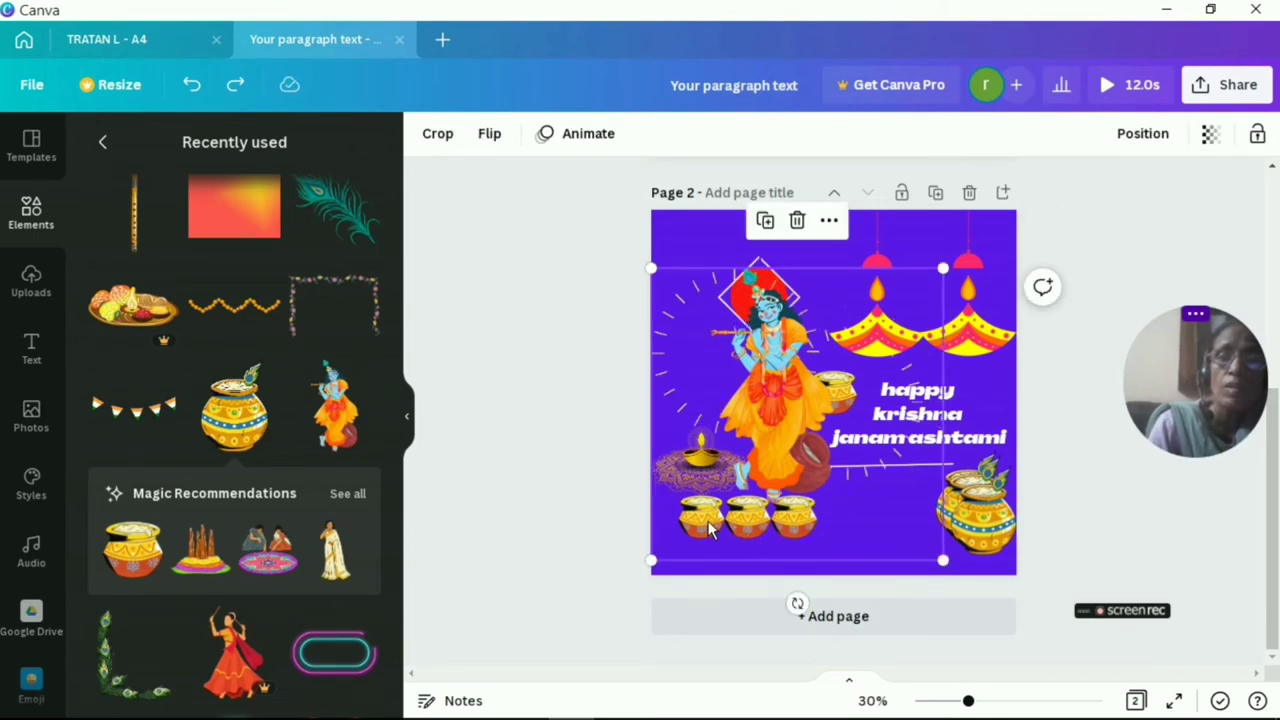
mouse_move(943, 560)
left_mouse_down()
mouse_move(904, 487)
mouse_move(862, 478)
left_mouse_up()
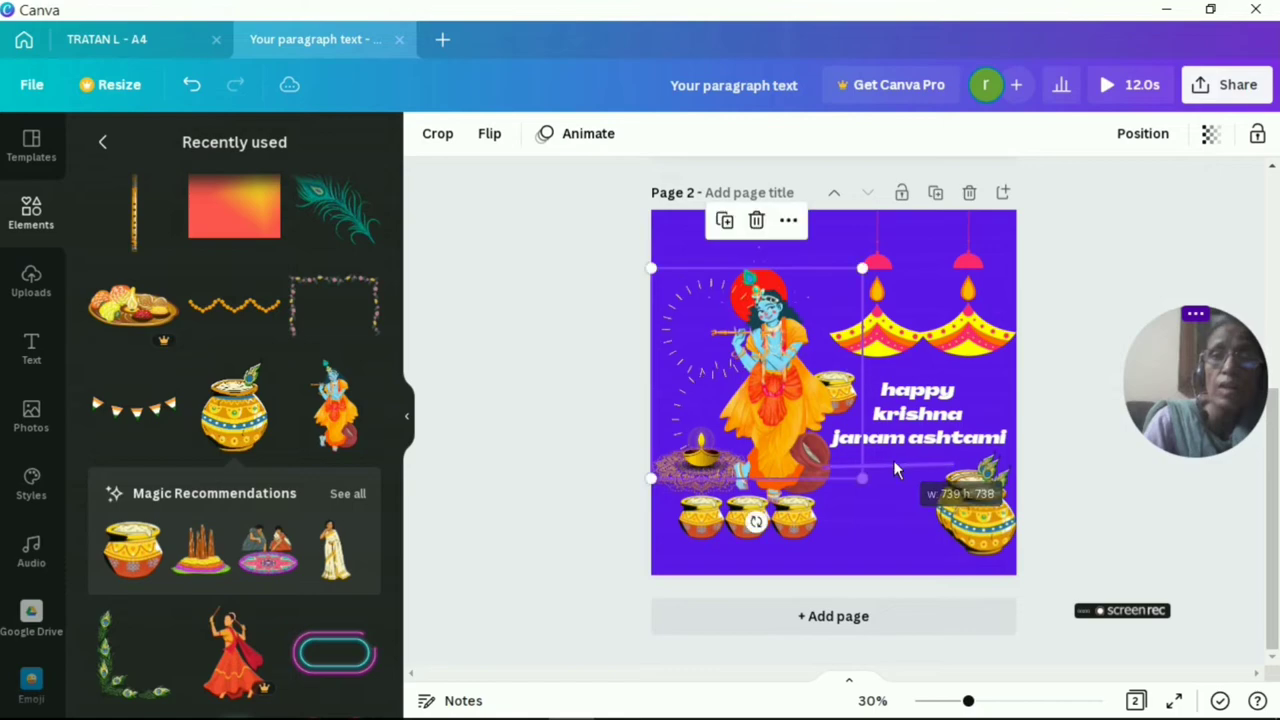
Step: Select the three small pots and move the row down to the bottom edge
left_click(704, 528)
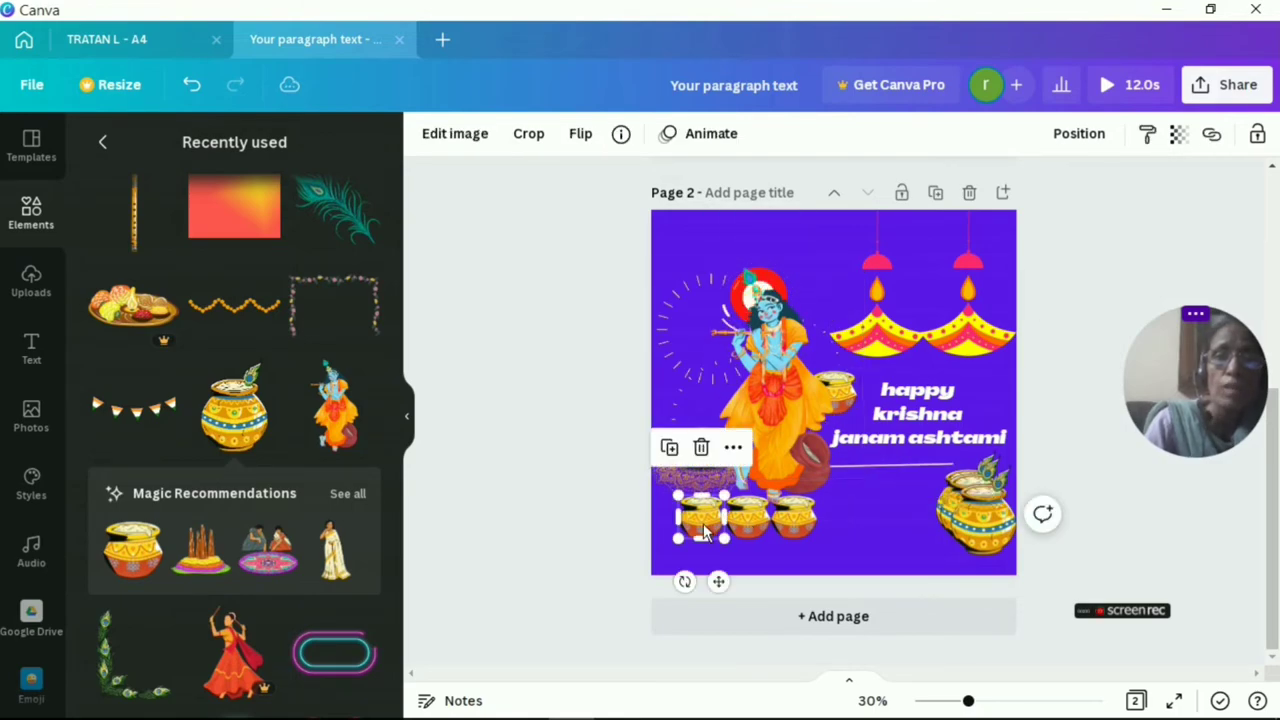
left_click(757, 530, "shift")
left_click(797, 525, "shift")
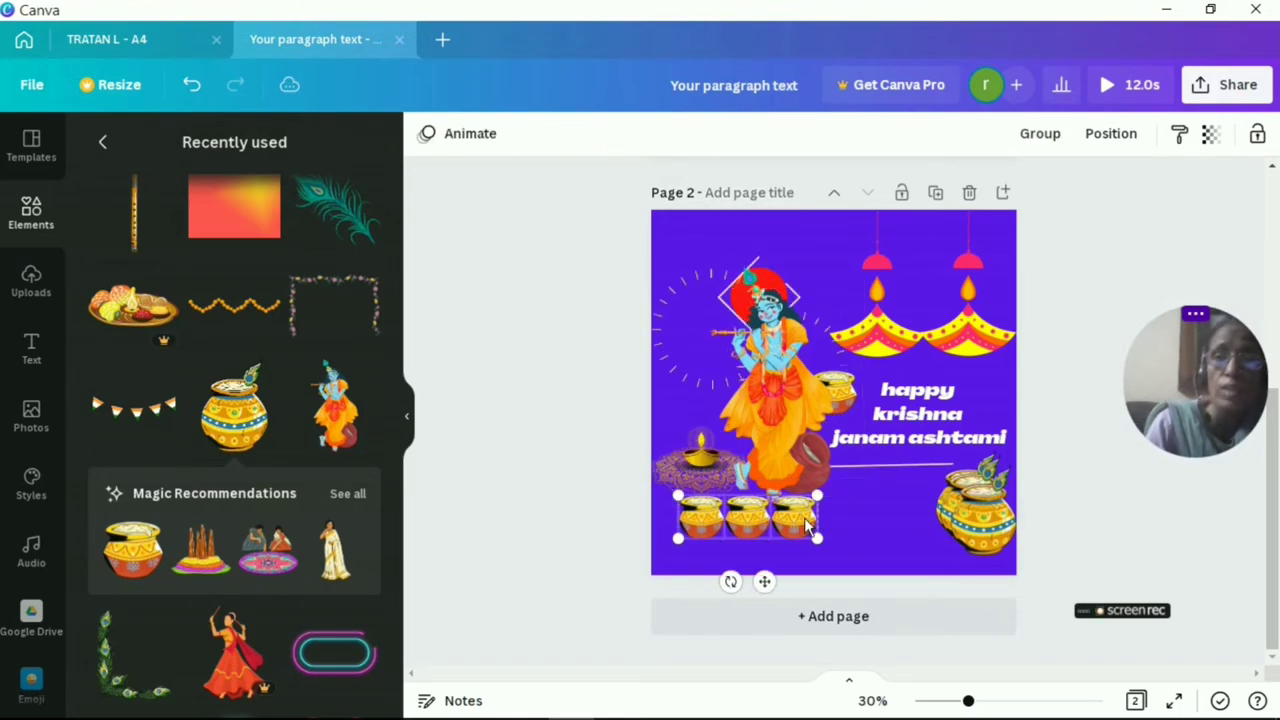
mouse_move(803, 522)
left_mouse_down()
mouse_move(810, 558)
mouse_move(808, 545)
left_mouse_up()
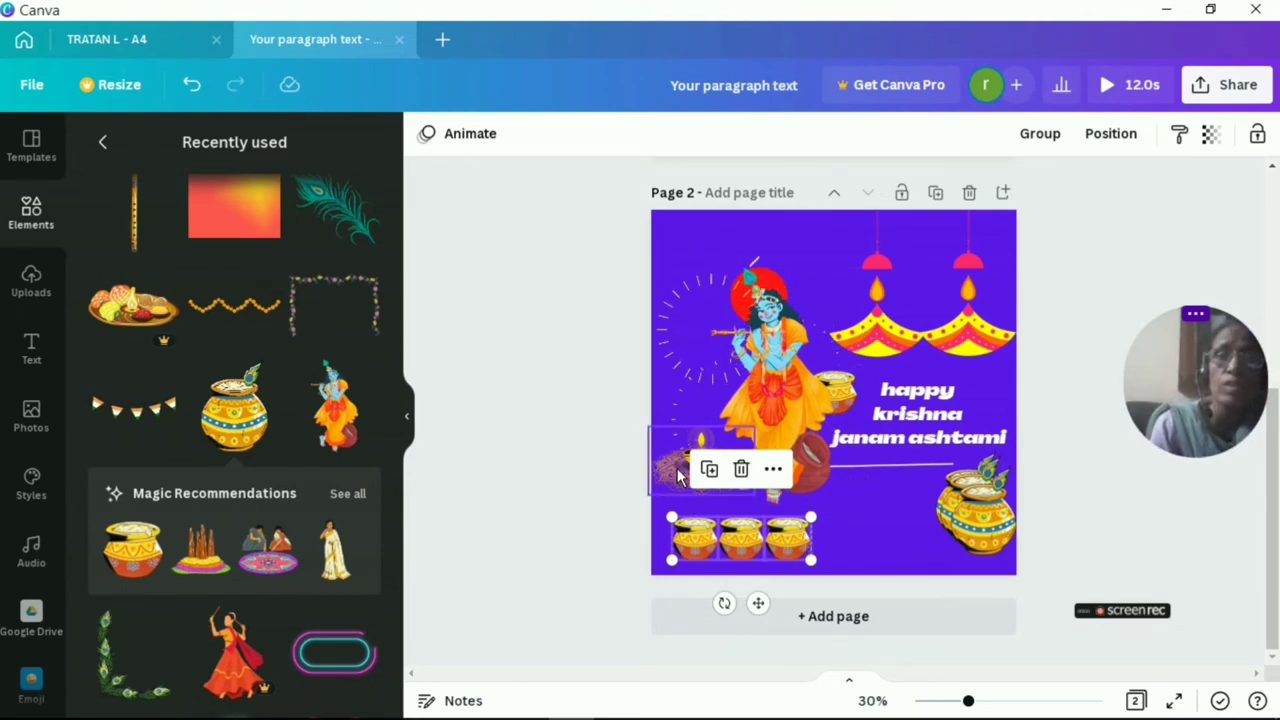
Step: Pull one big pot out of the cluster and shift the small pots into a continuous row
left_click(916, 556)
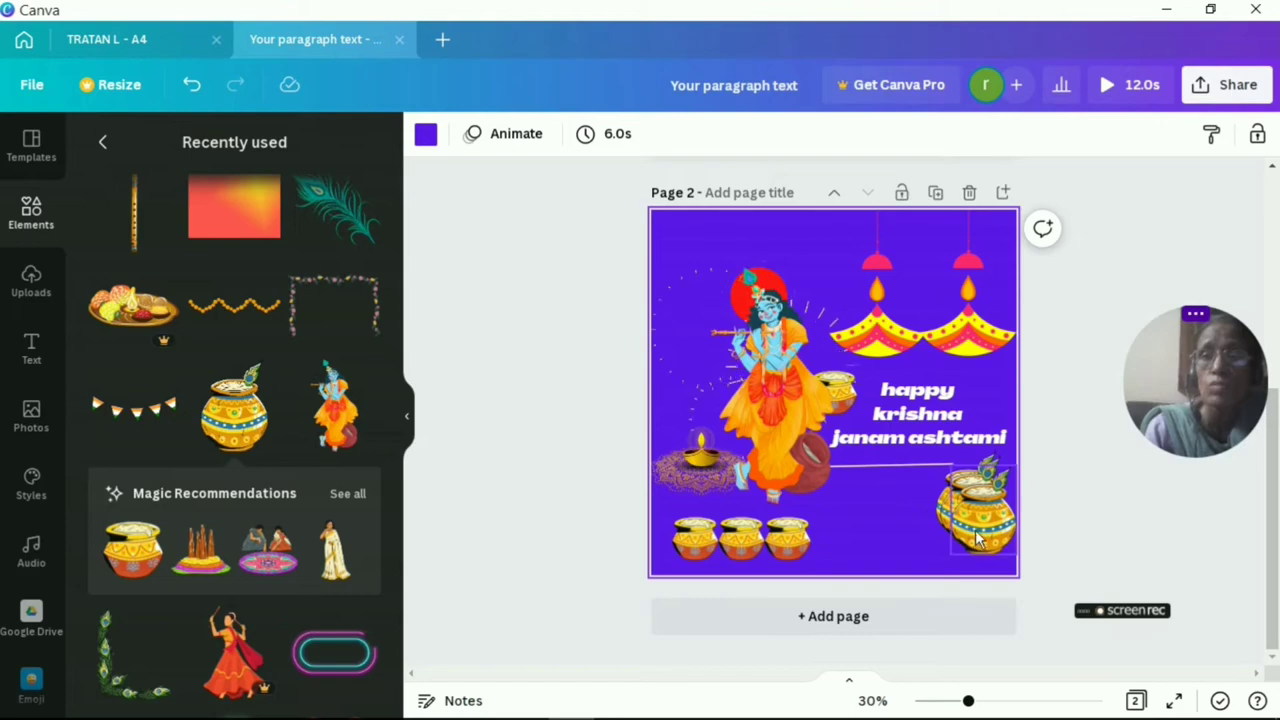
mouse_move(955, 520)
left_mouse_down()
mouse_move(850, 537)
mouse_move(930, 533)
left_mouse_up()
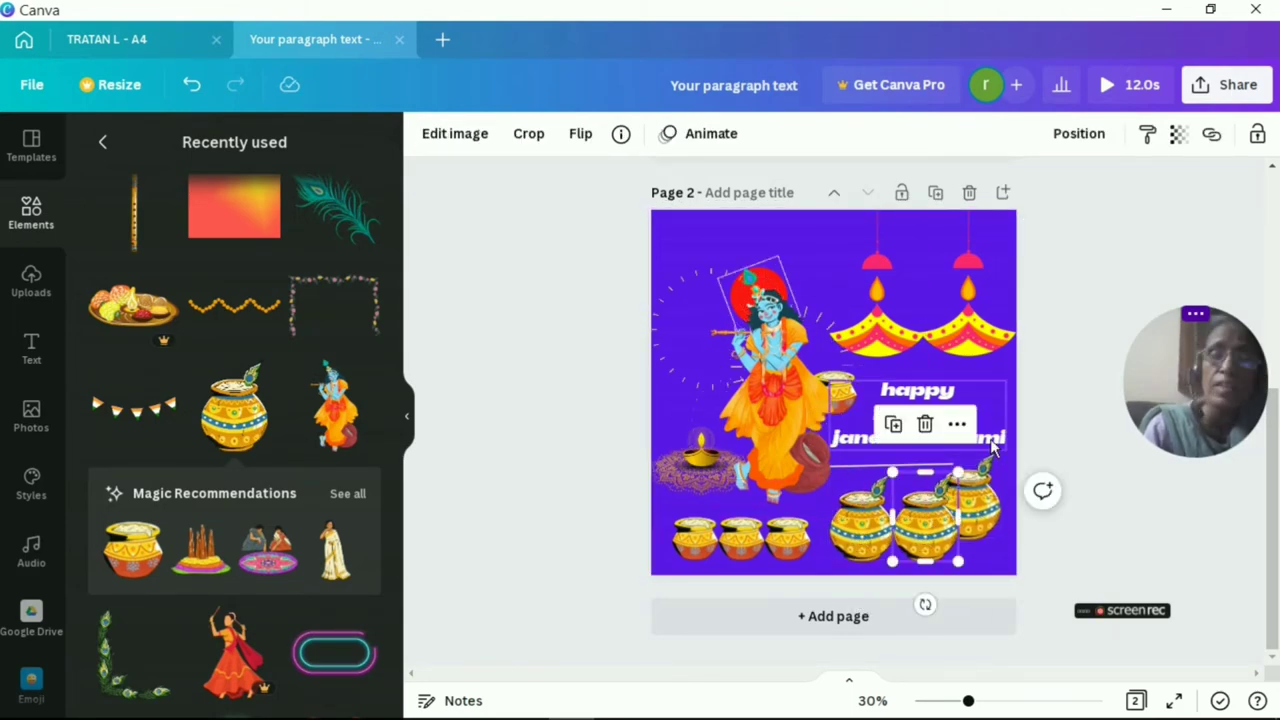
left_click(1020, 483)
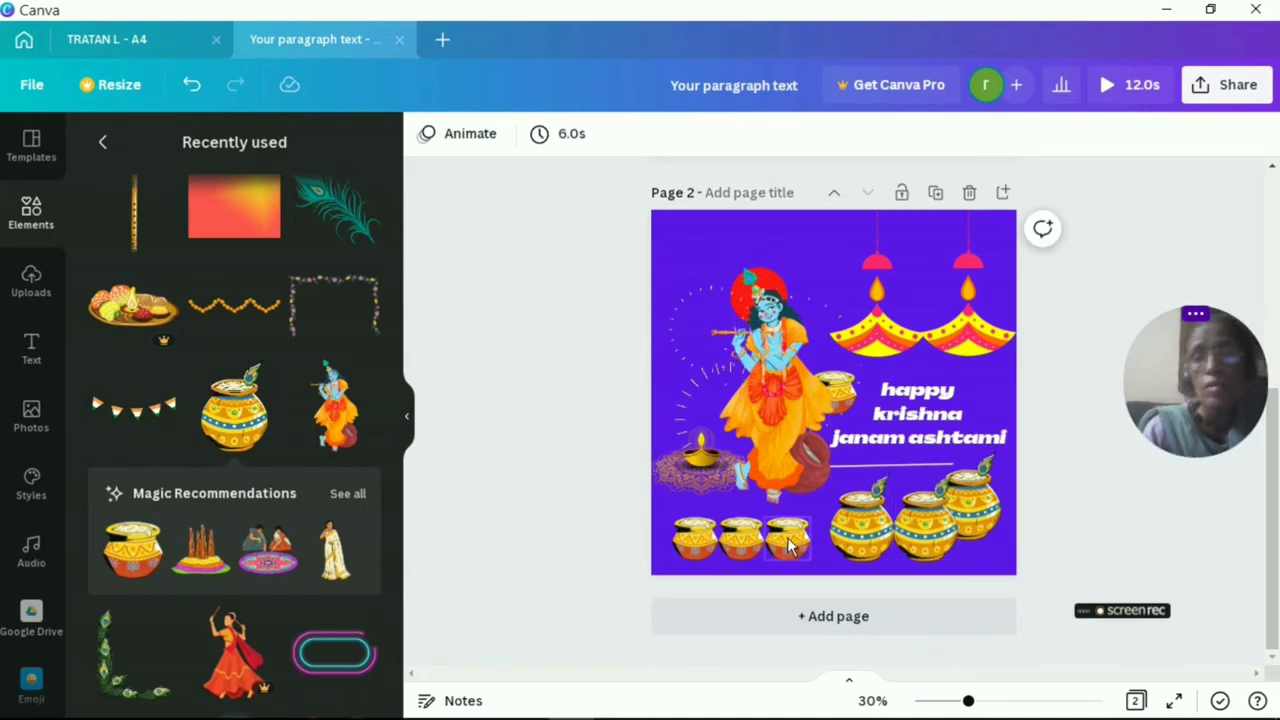
mouse_move(789, 545)
left_mouse_down()
mouse_move(818, 562)
mouse_move(800, 533)
left_mouse_up()
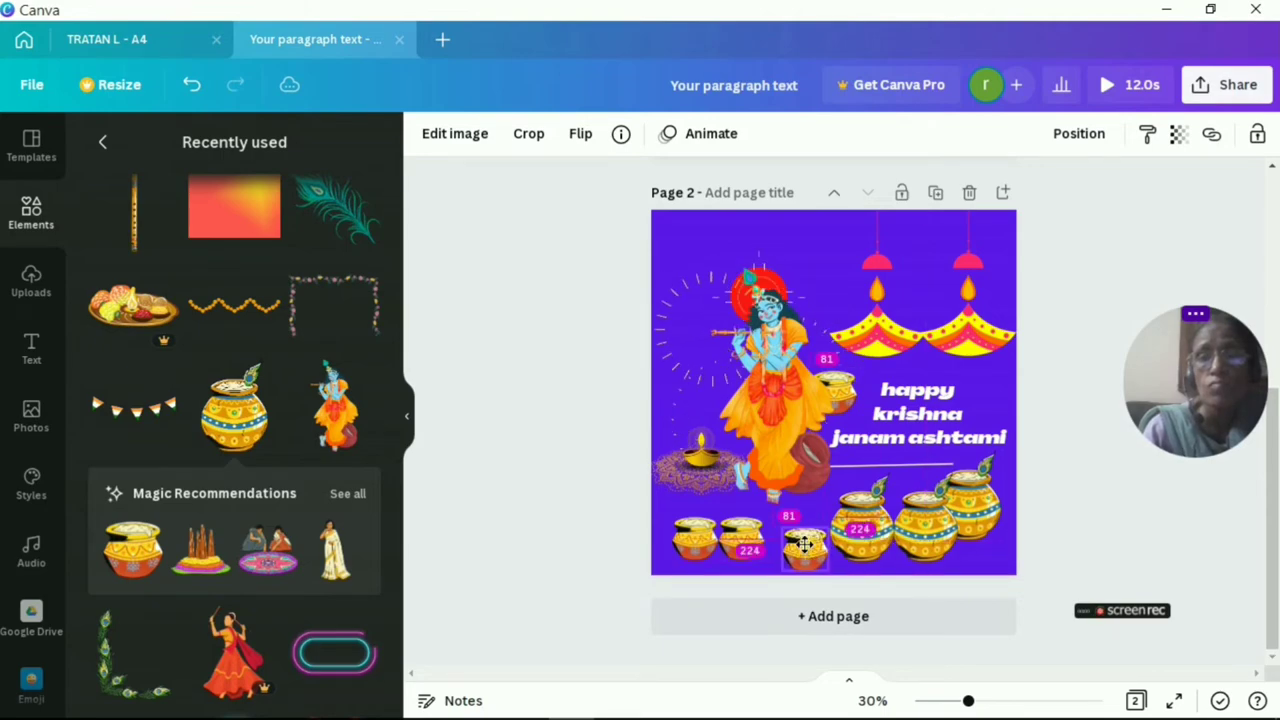
left_click_drag(800, 533, 806, 527)
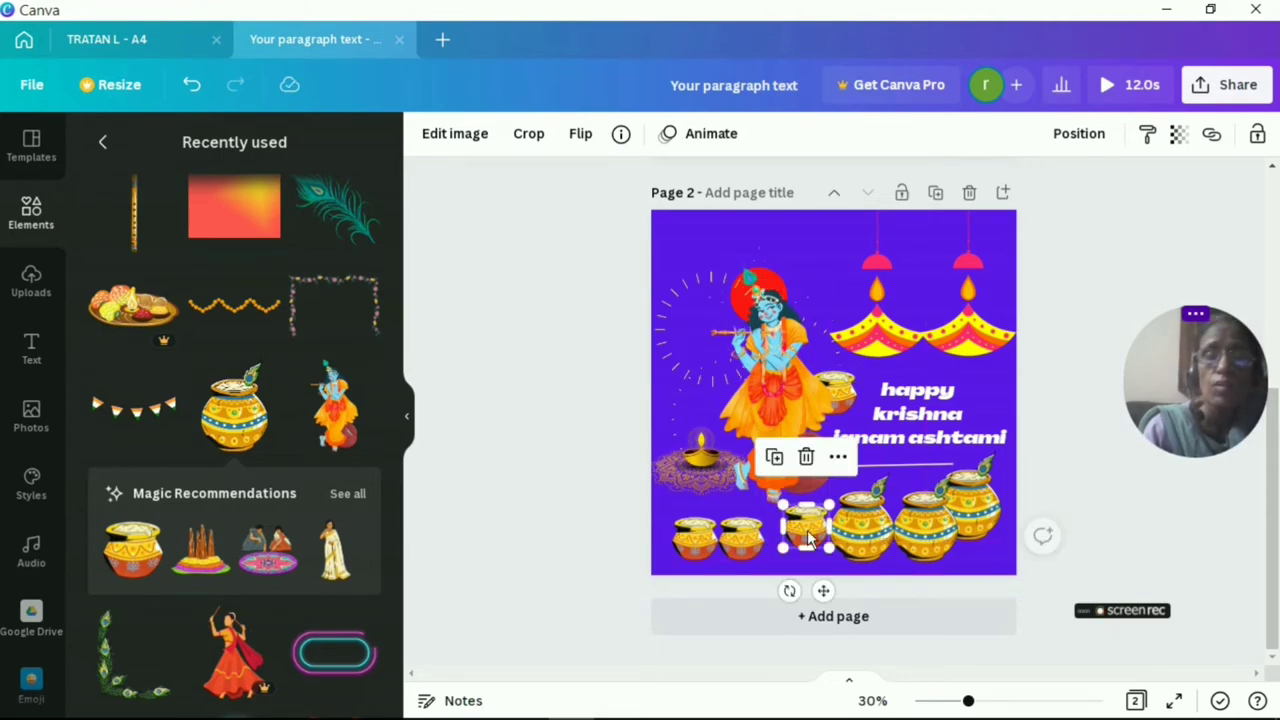
mouse_move(745, 555)
left_mouse_down()
mouse_move(763, 552)
mouse_move(726, 550)
left_mouse_up()
left_click(713, 548)
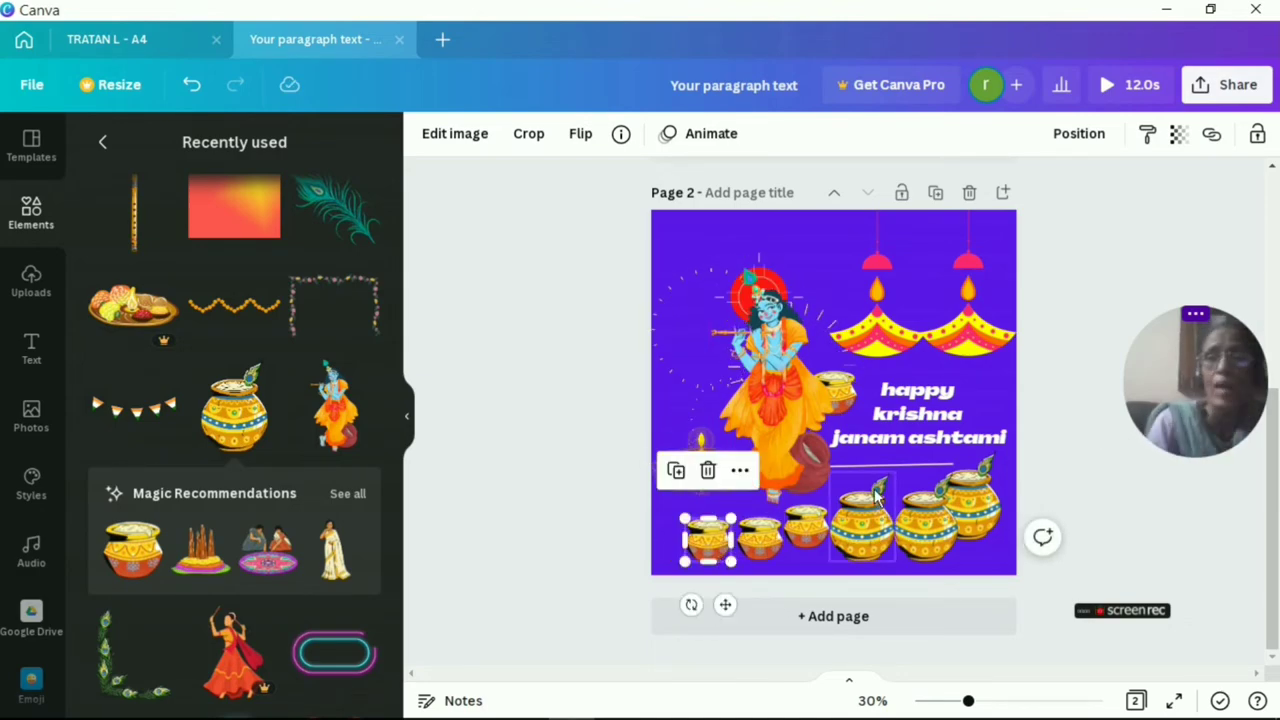
Step: Select the big pots, the underline, and then the left hanging diya in turn
left_click(966, 495)
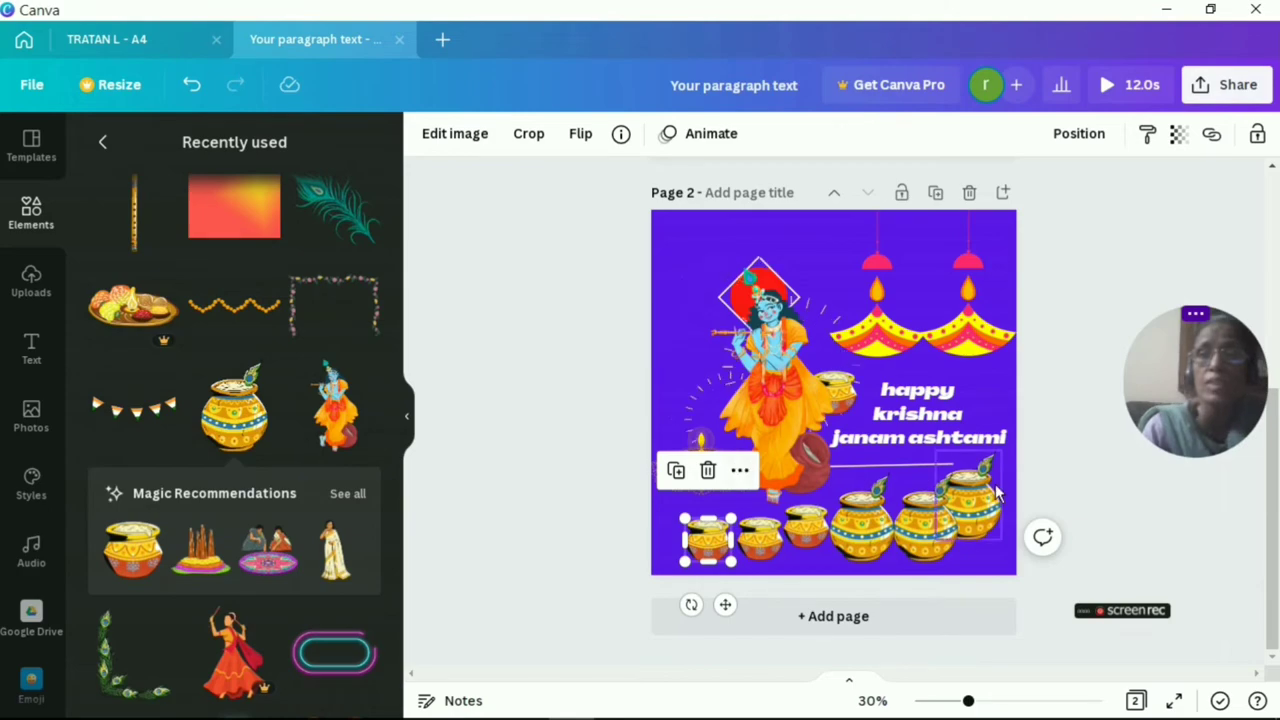
left_click(899, 465)
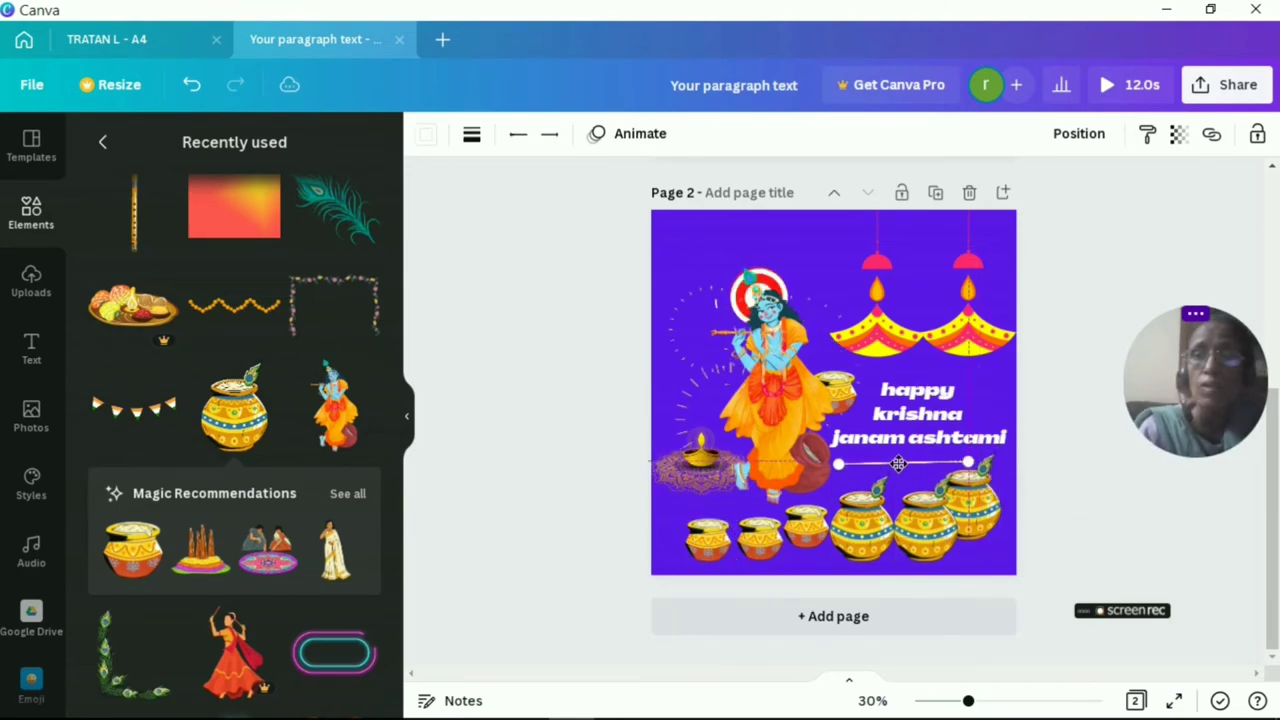
left_click(966, 370)
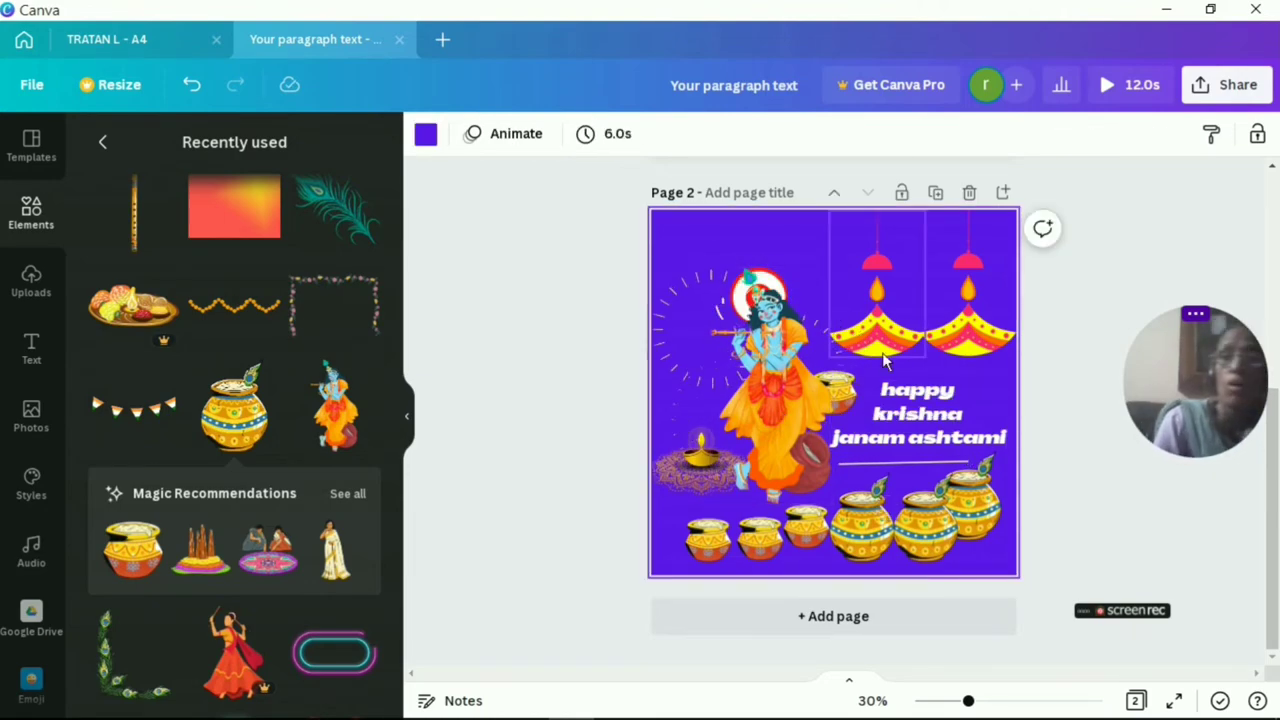
left_click(910, 338)
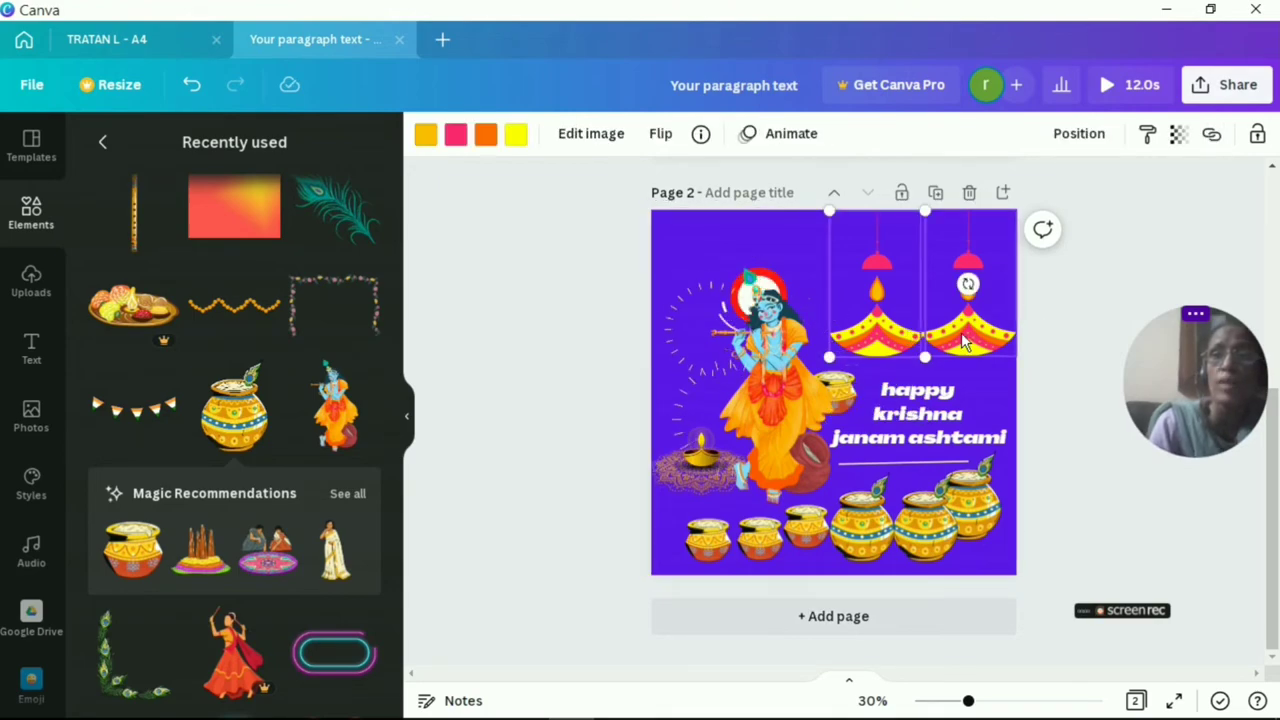
Step: Group the two hanging diyas, then briefly group and ungroup the three big pots
left_click(963, 343, "shift")
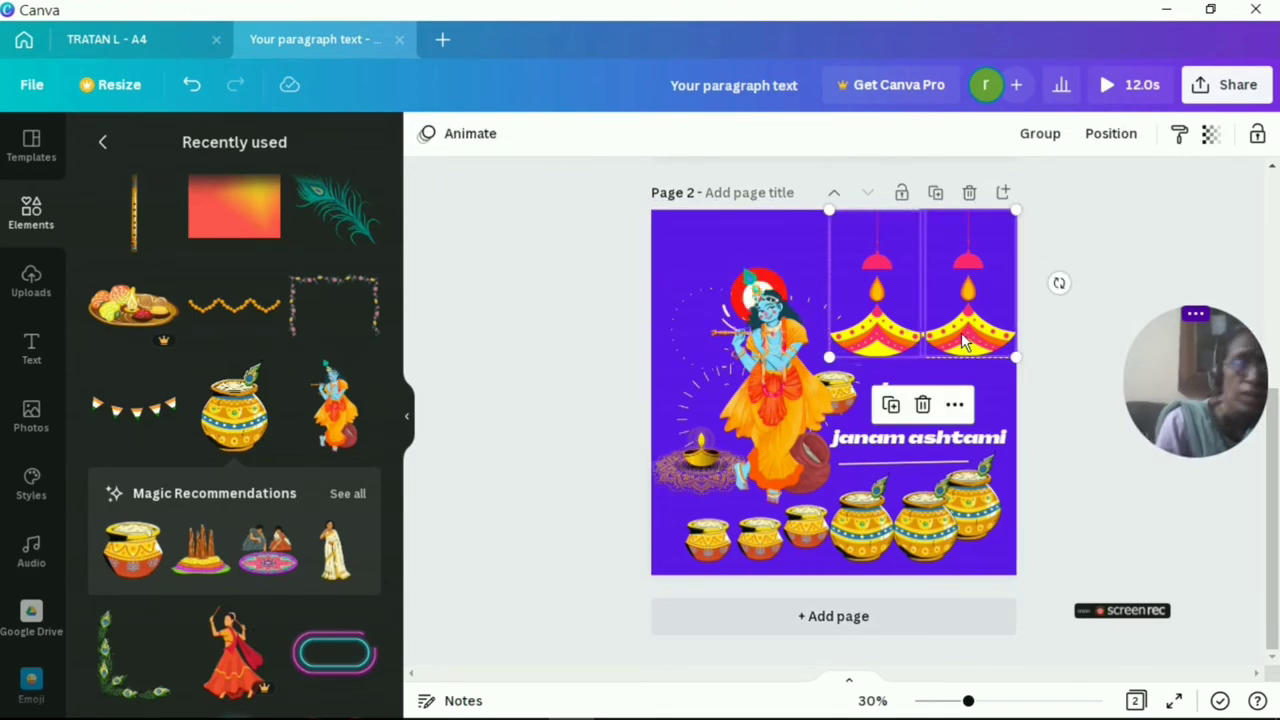
key("ctrl+g")
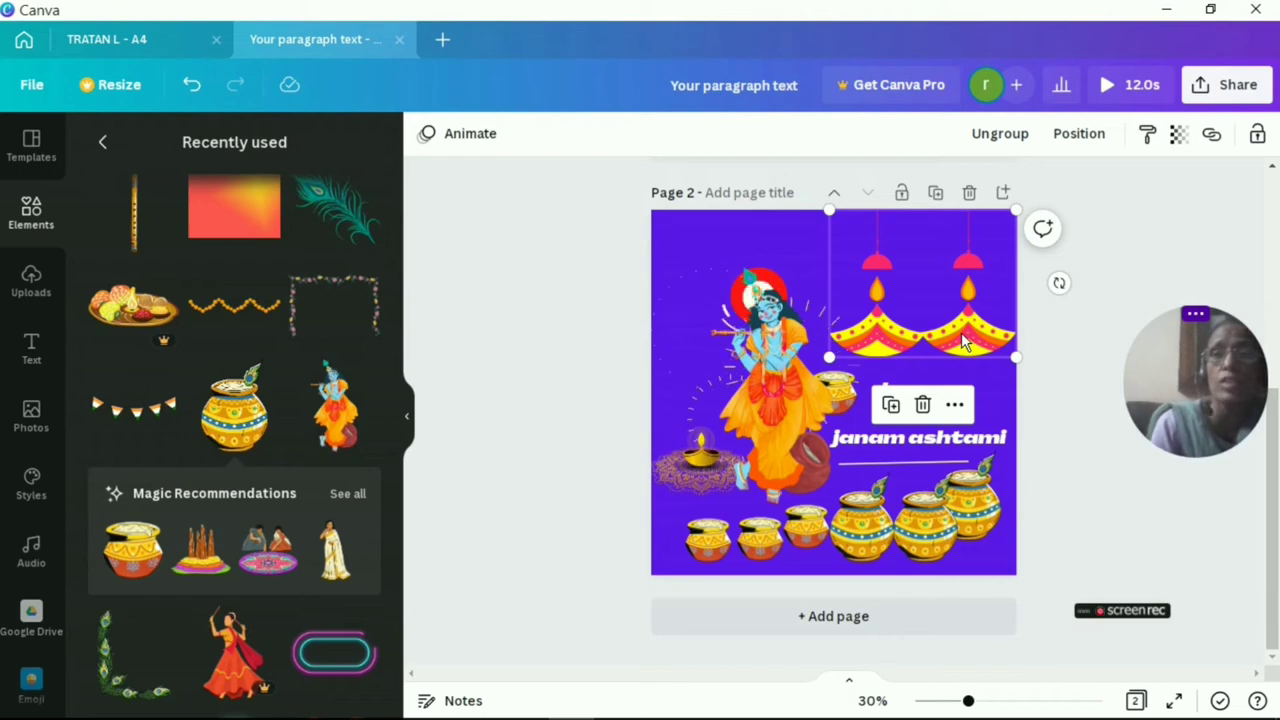
left_click(865, 550)
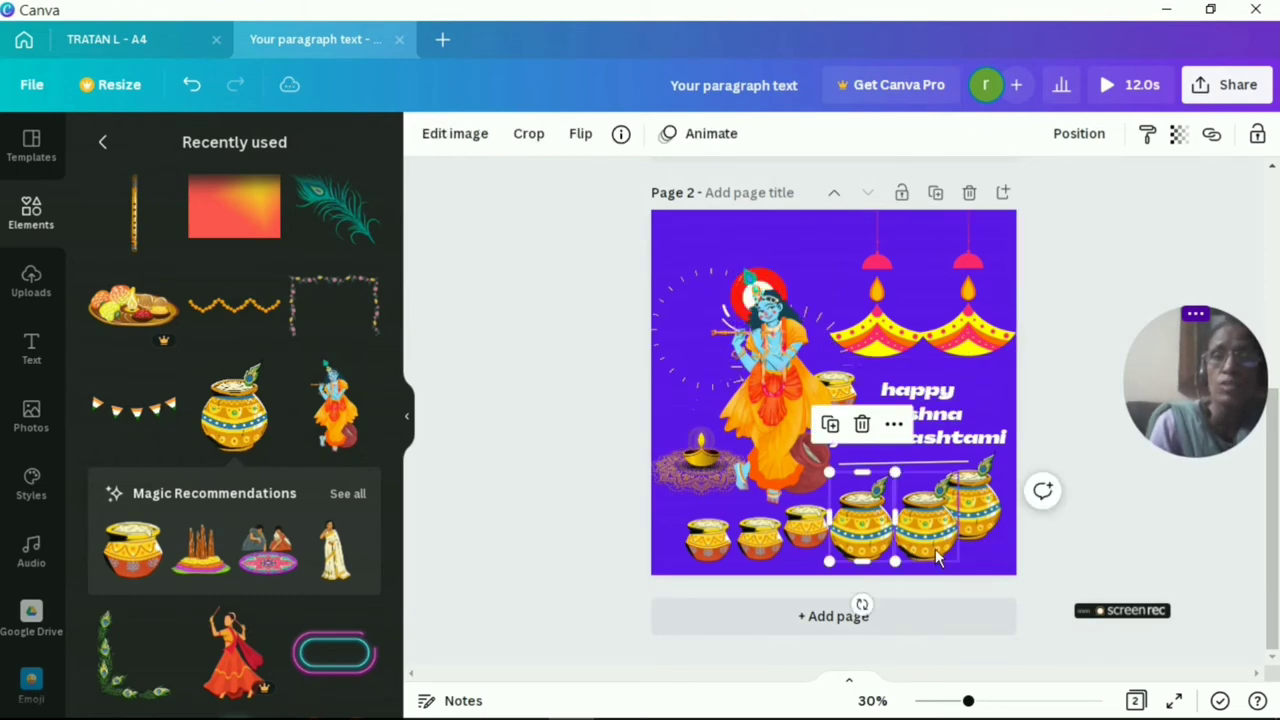
left_click(965, 500)
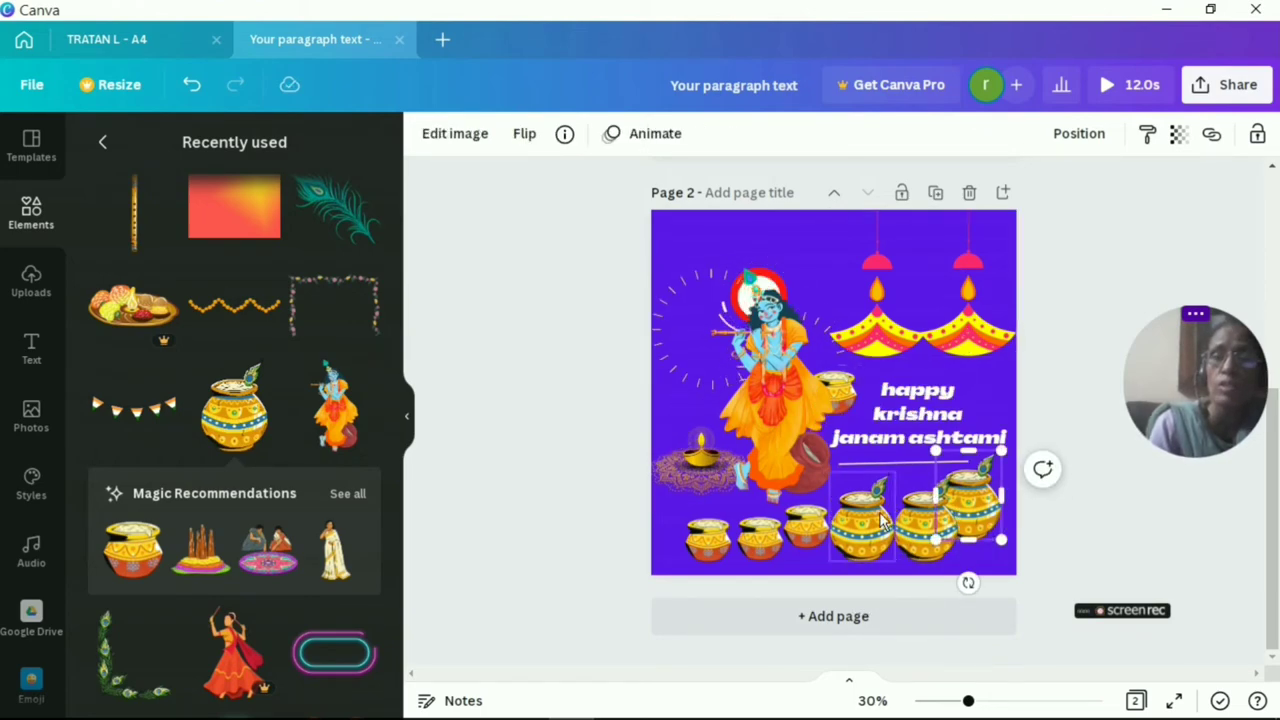
left_click(865, 540, "shift")
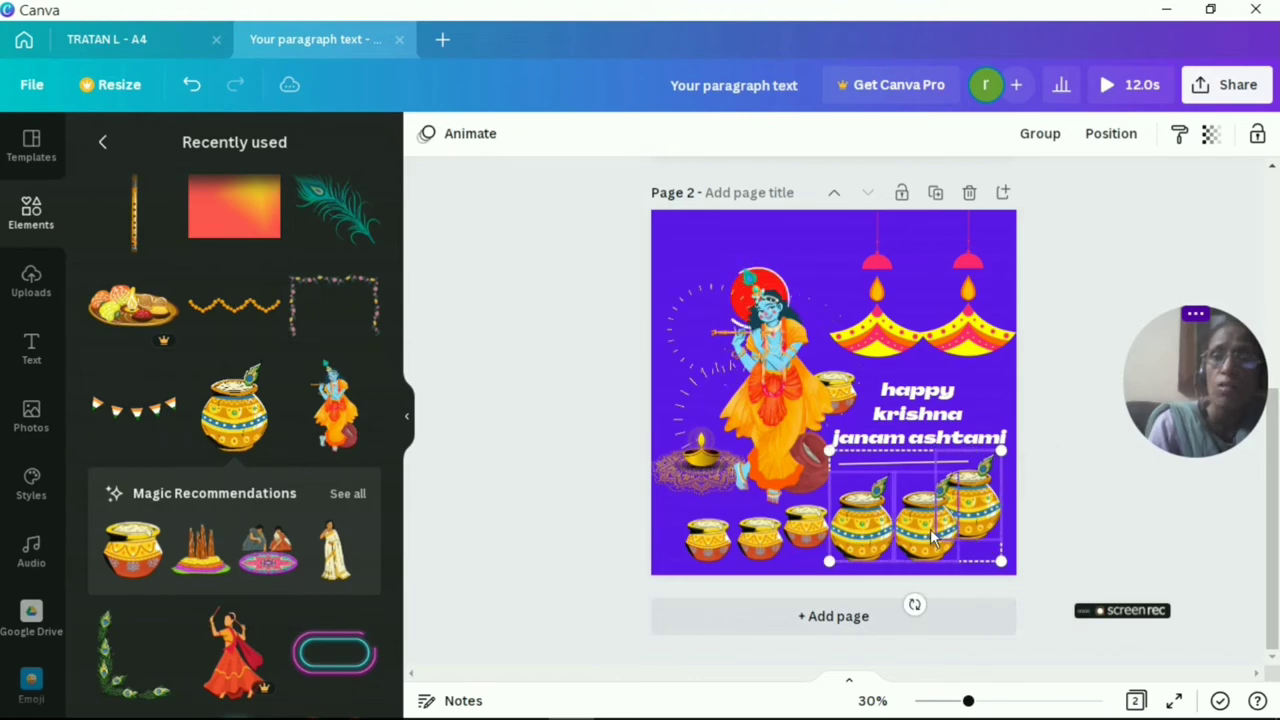
key("ctrl+g")
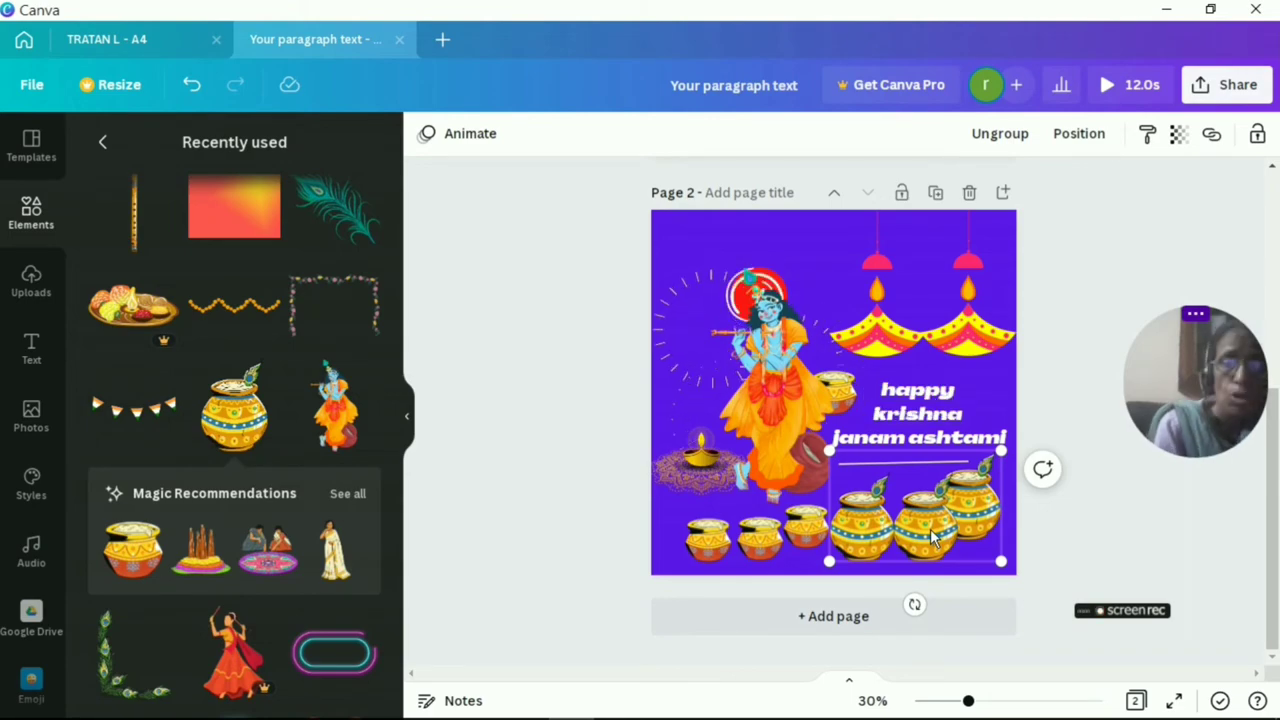
key("ctrl+shift+g")
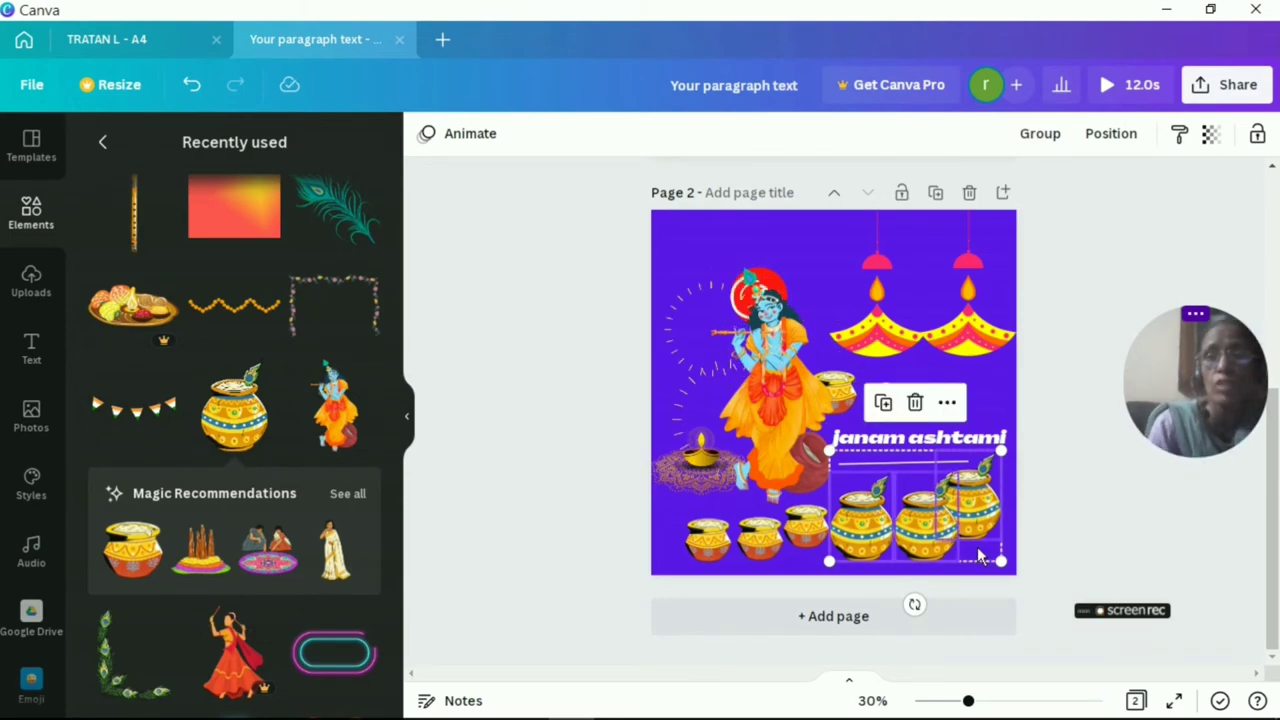
left_click(661, 518)
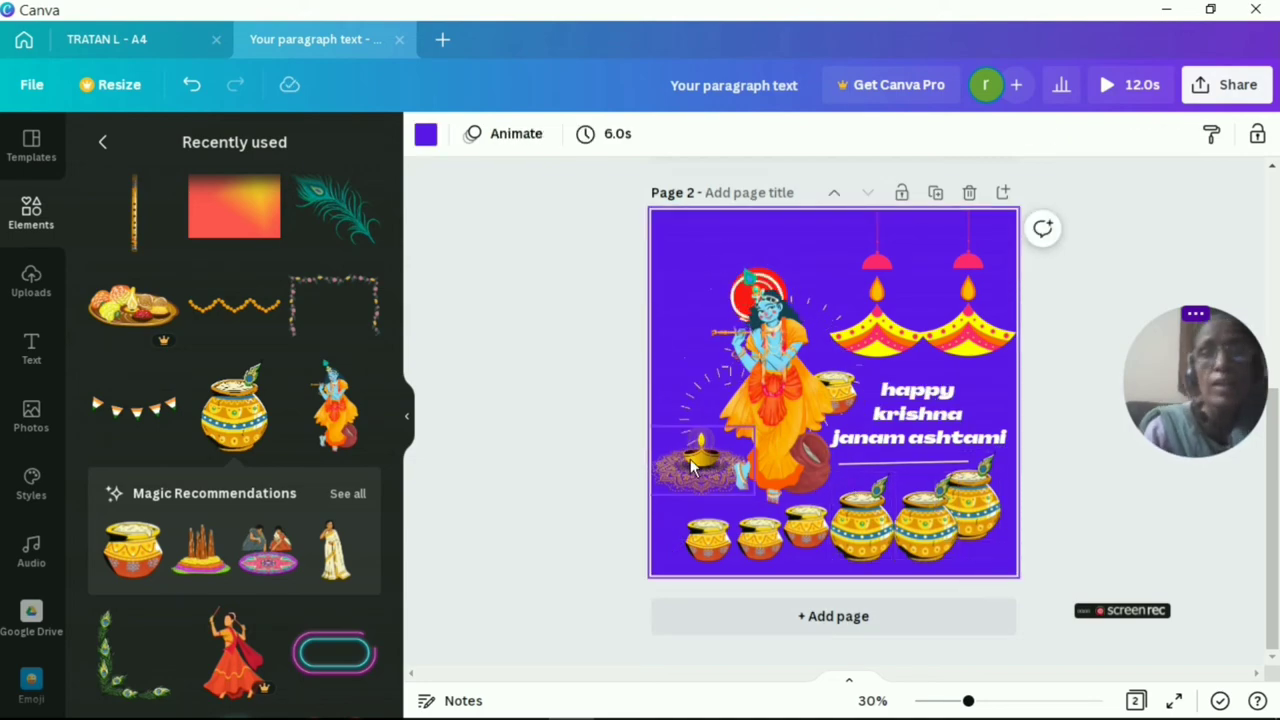
Step: Check the rangoli lamp, Krishna figure and hanging diya group, then add a neon oval frame
left_click(693, 467)
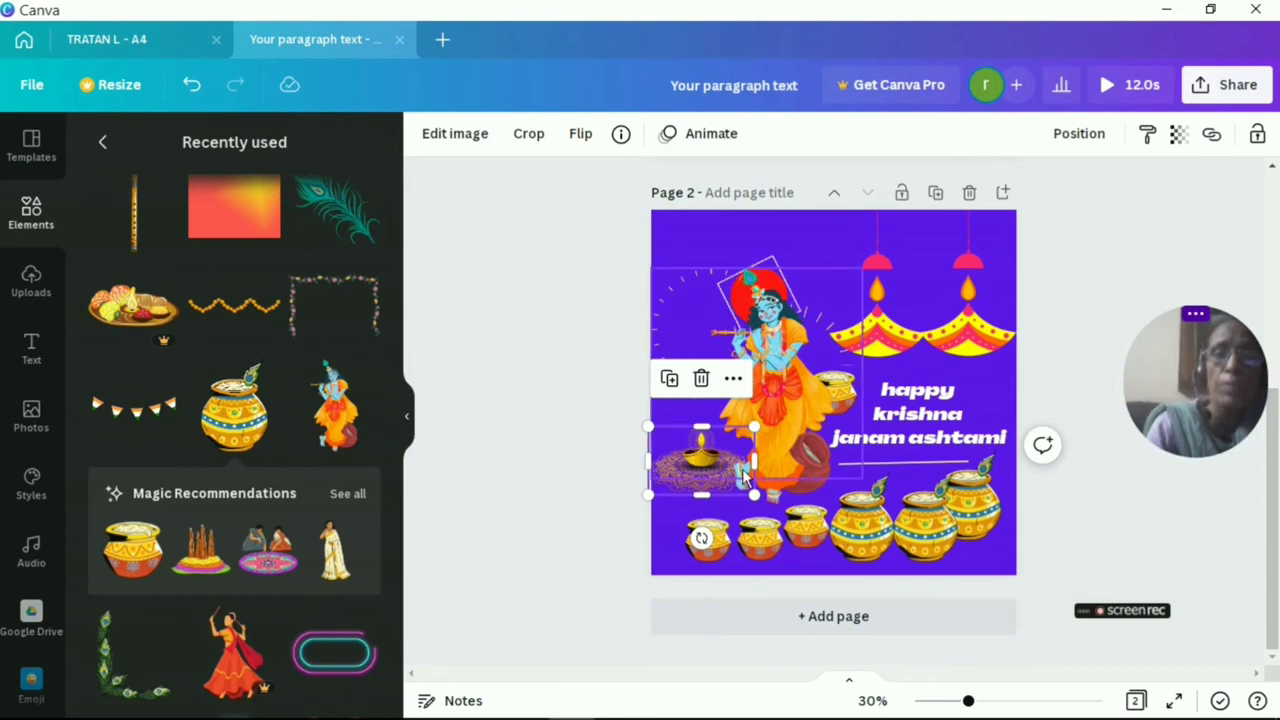
left_click(822, 470)
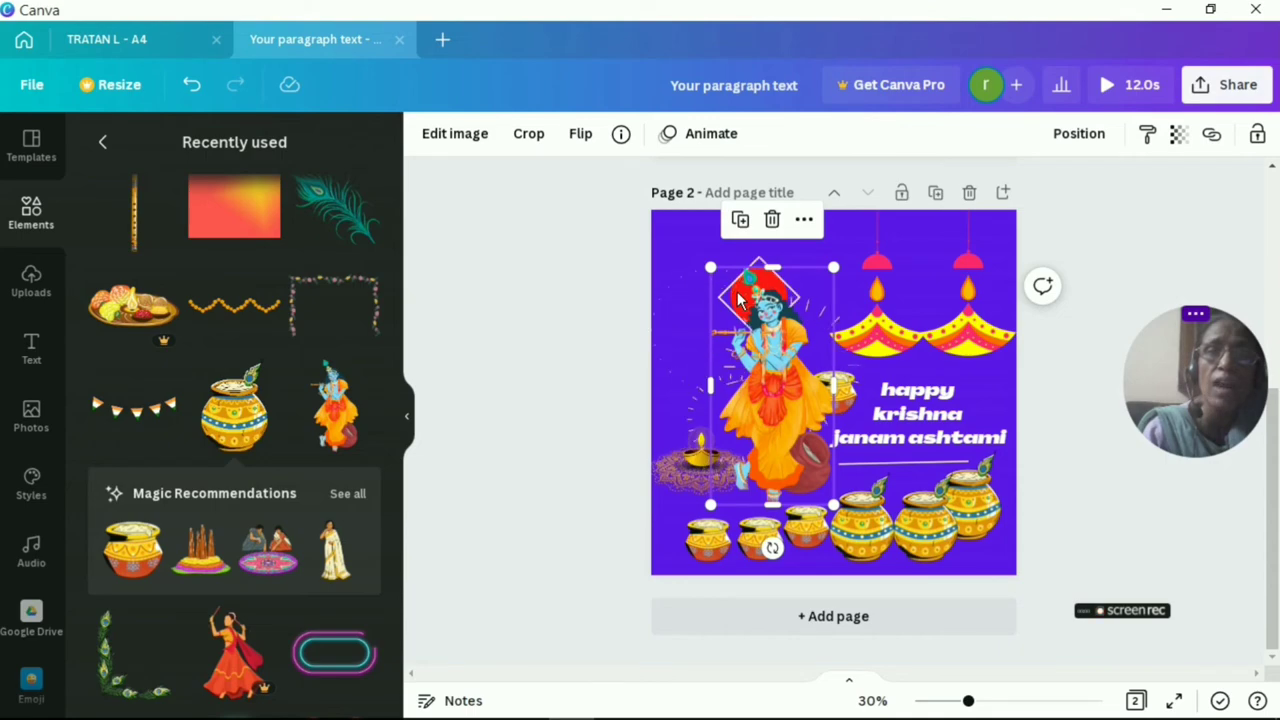
left_click(853, 233)
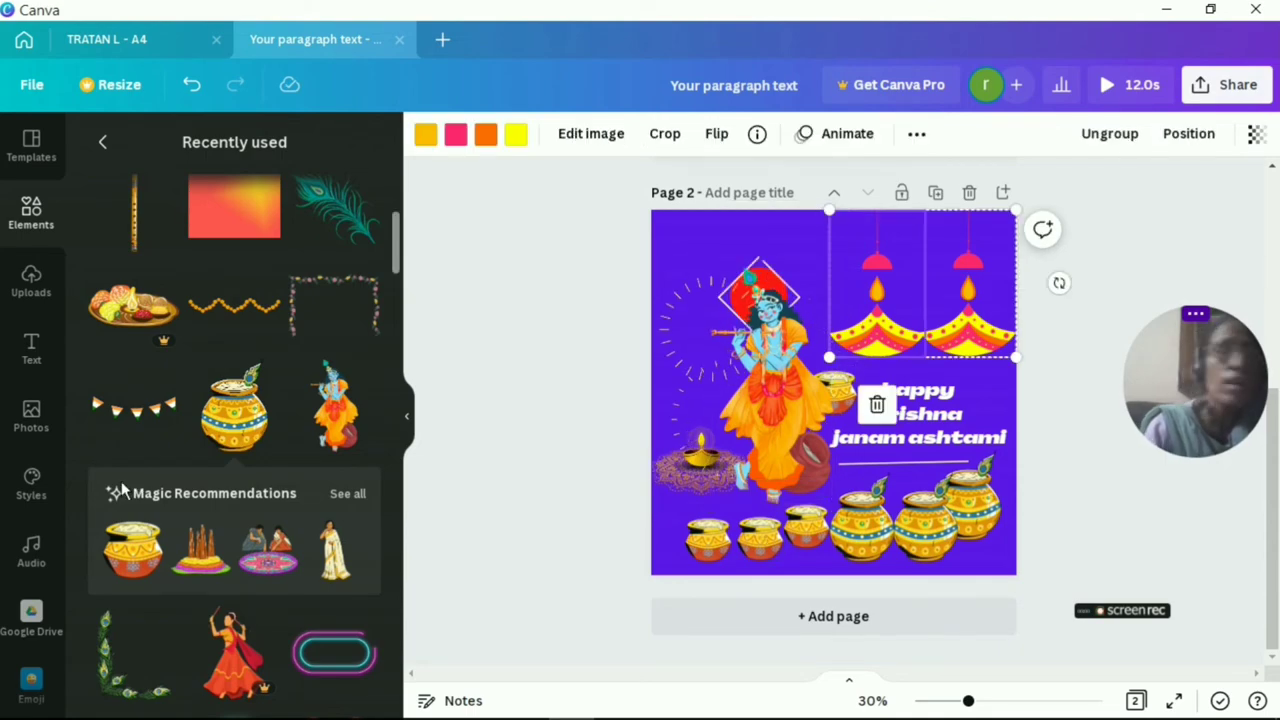
left_click(333, 660)
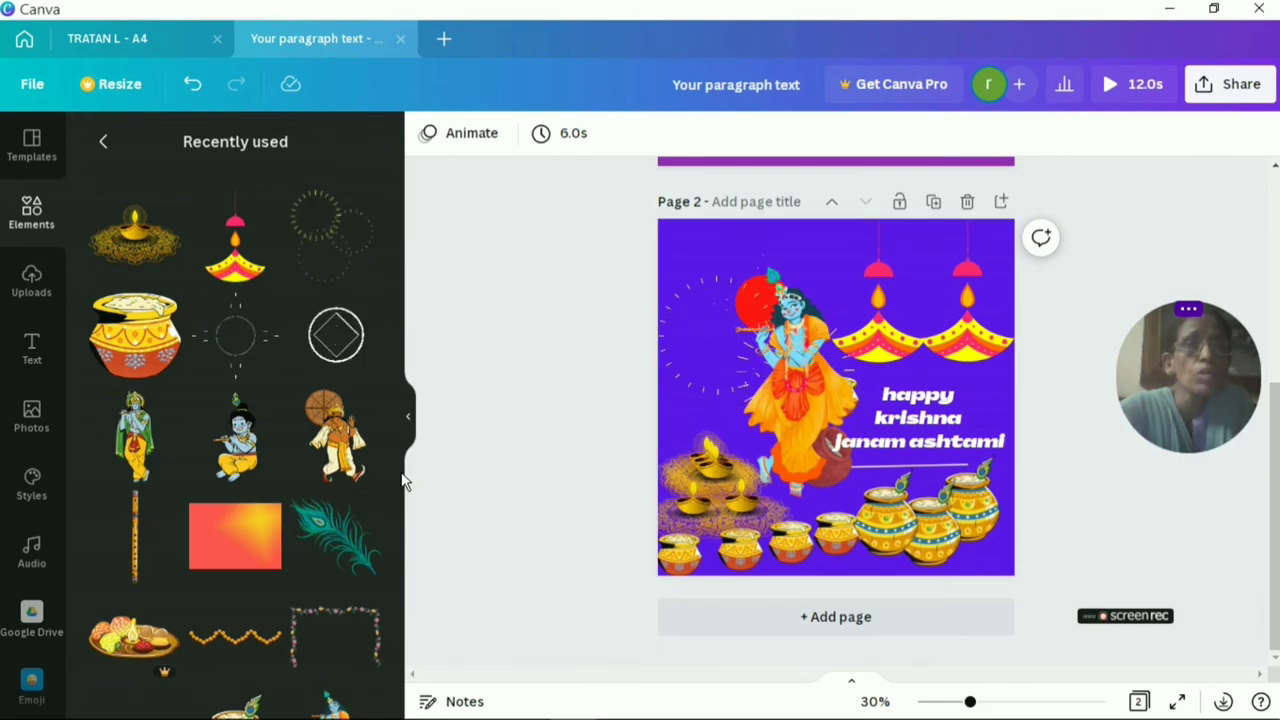
scroll(398, 422, "down", 5)
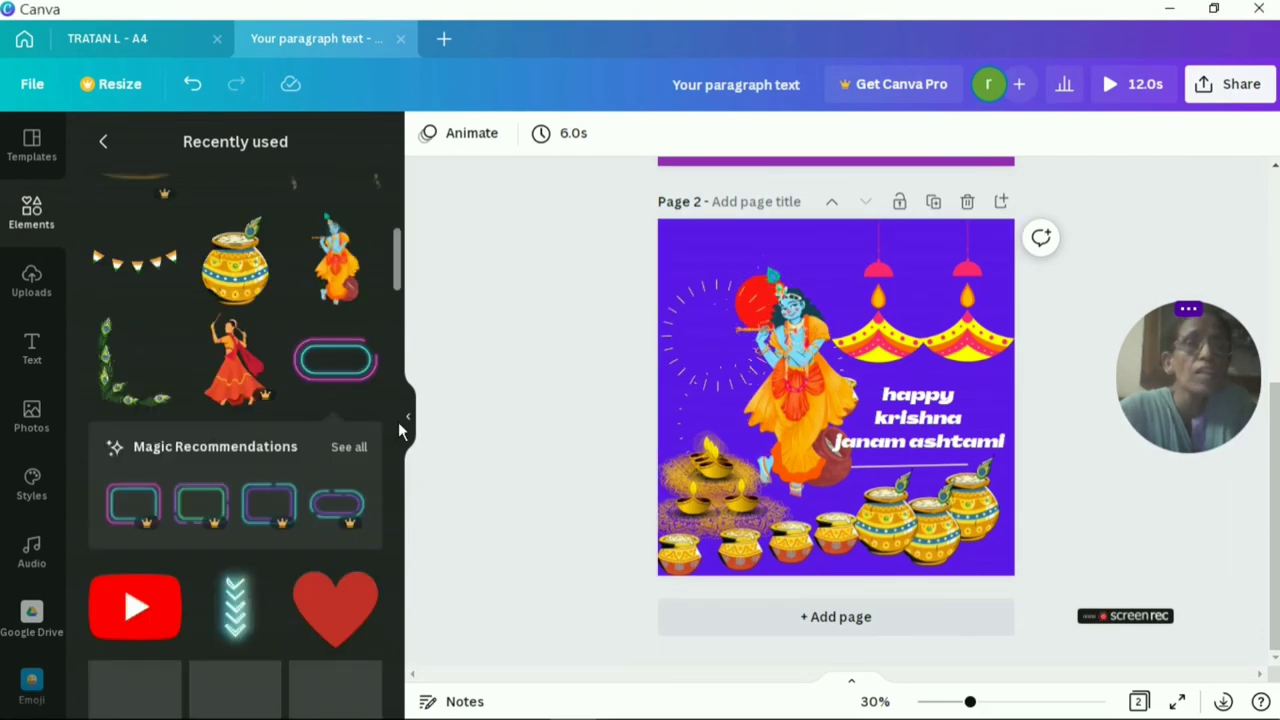
left_click(340, 368)
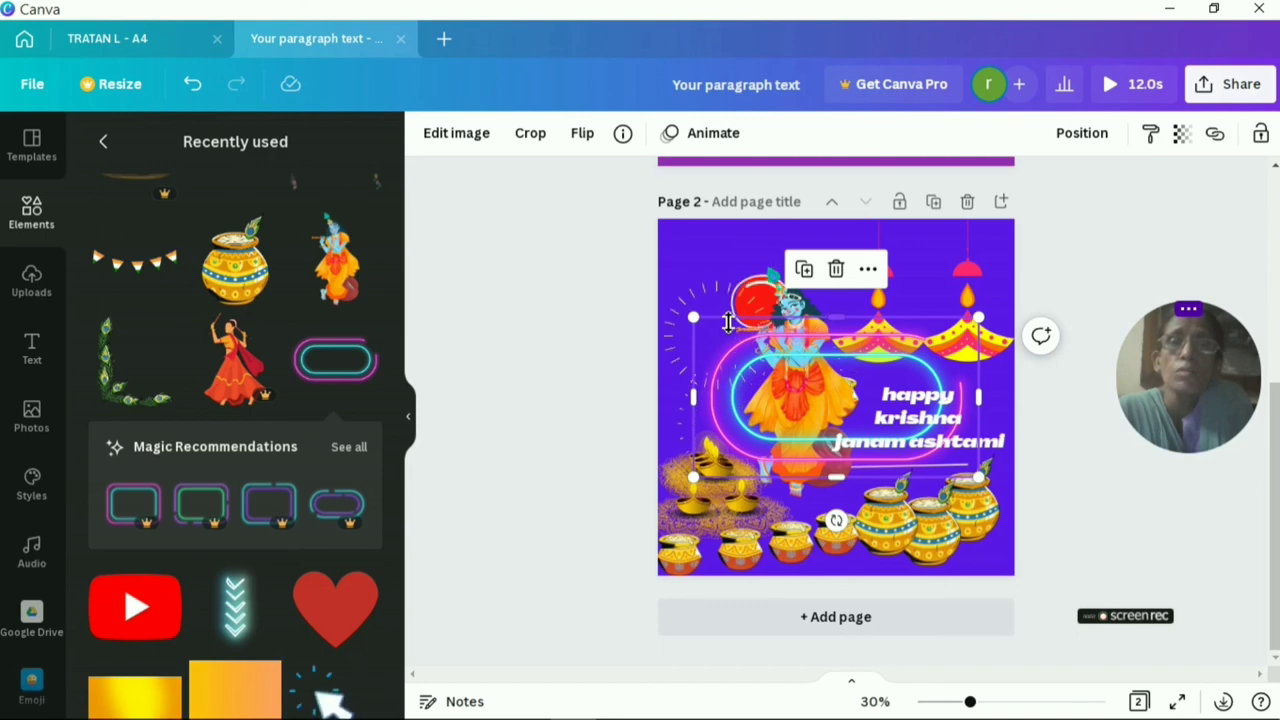
key("Delete")
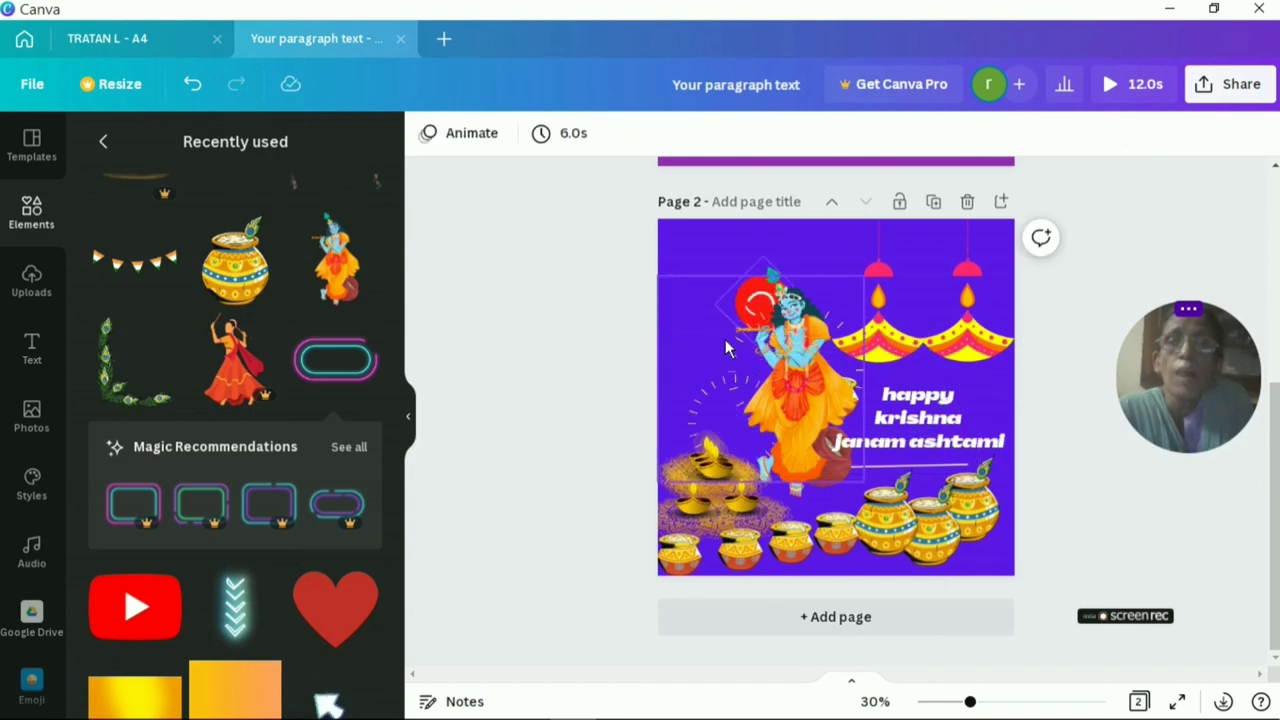